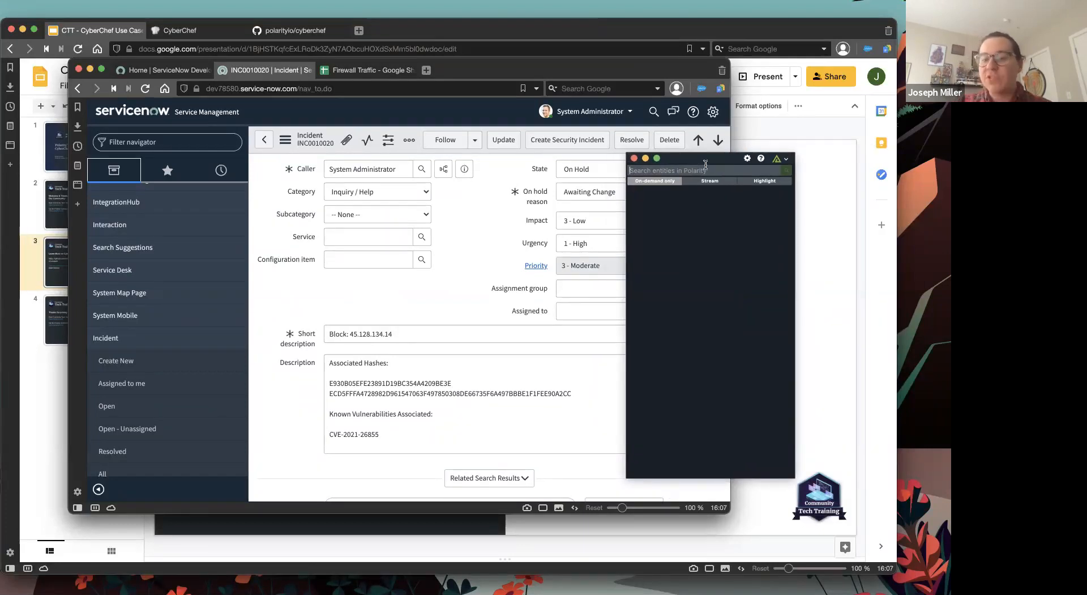
Select the incident's full description text and look up its hashes and CVE with an on-demand Polarity search.
left_click(401, 434)
left_click_drag(401, 434, 325, 360)
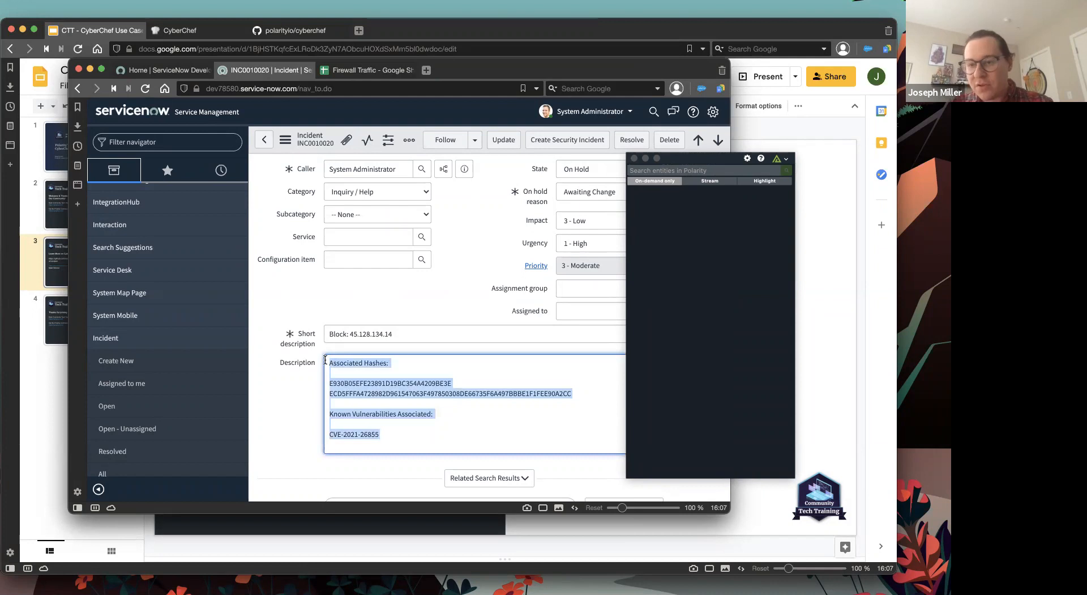
key("super+c")
key("super+c")
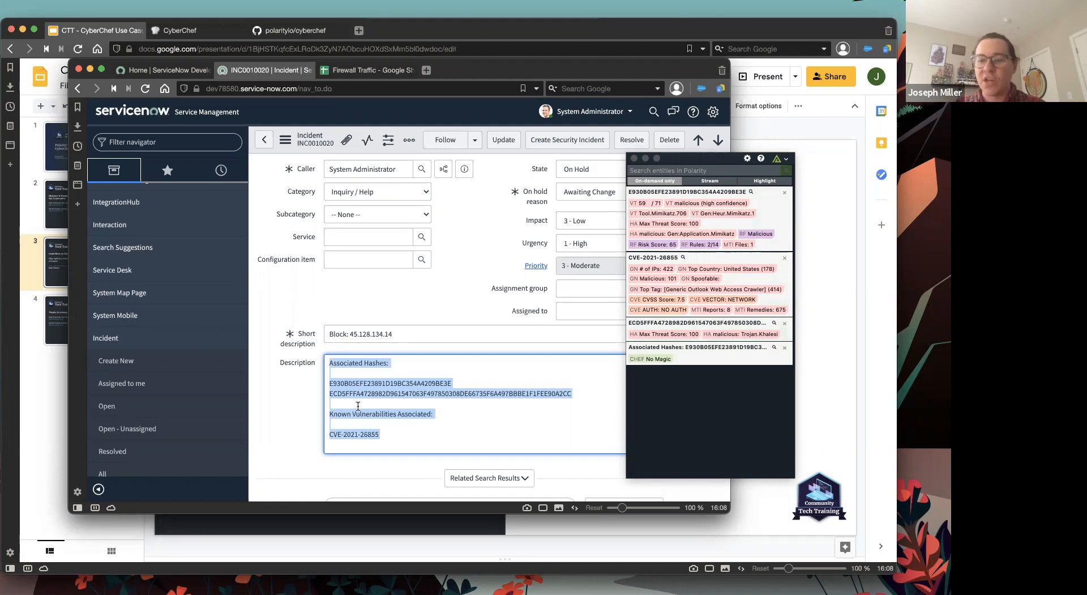
Examine the Mandiant Threat Intelligence details for CVE-2021-26855 and collapse the entry again.
left_click(649, 279)
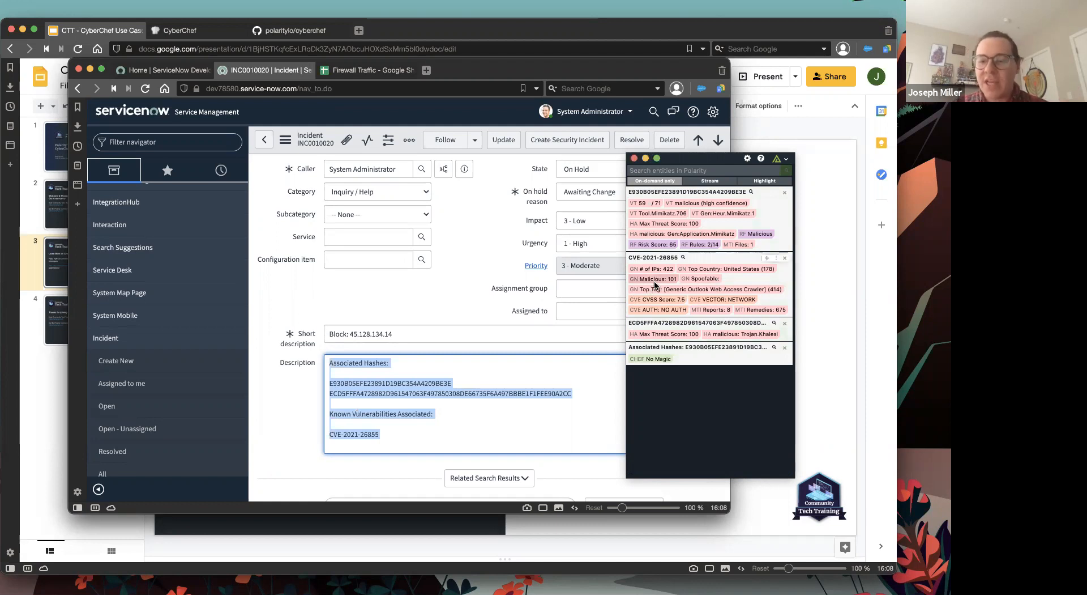
left_click(728, 205)
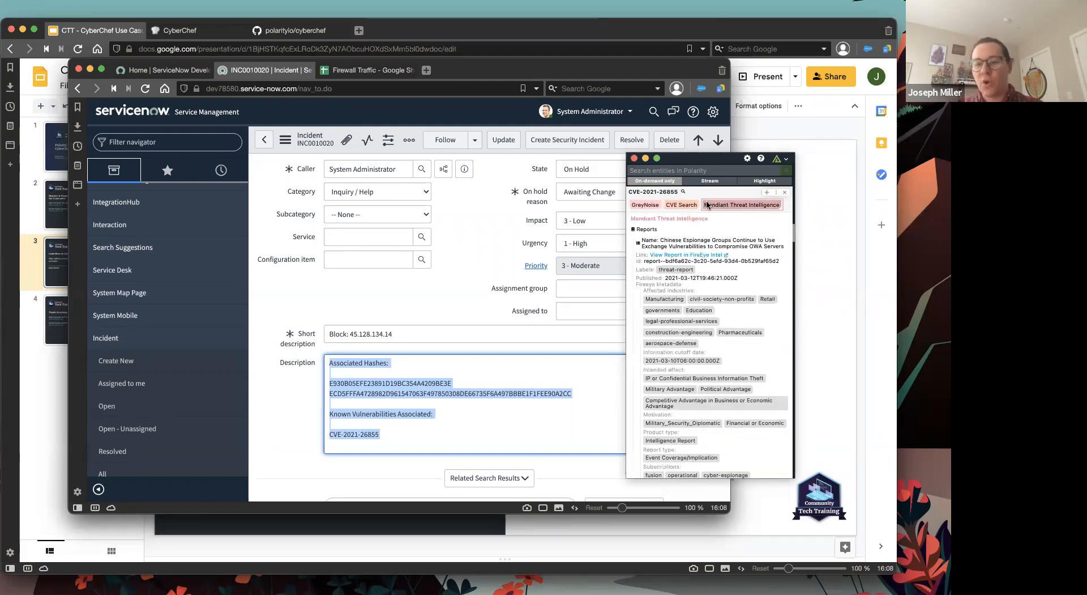
left_click(711, 193)
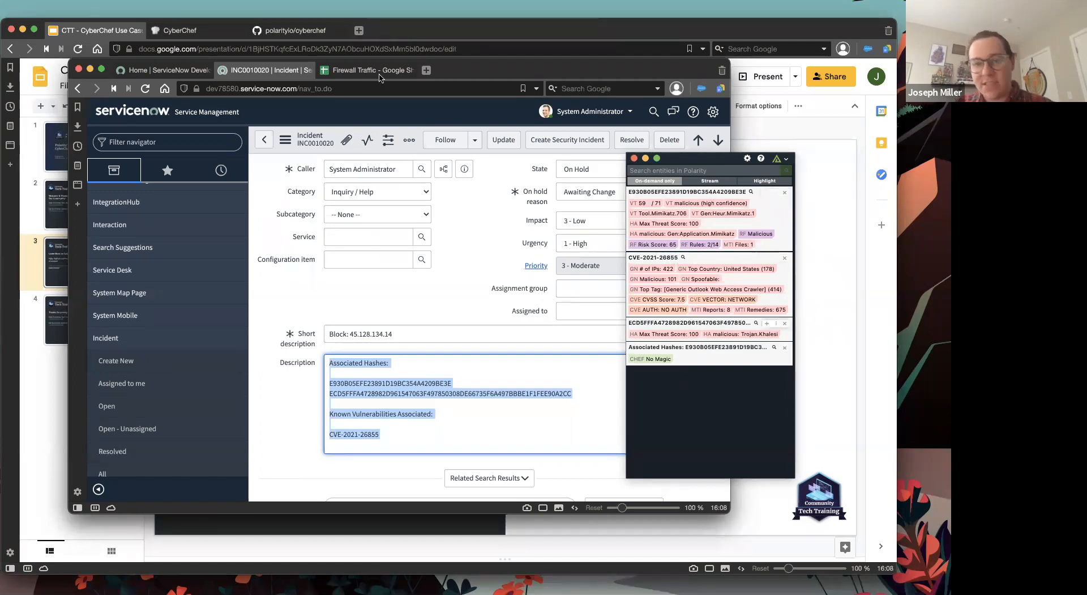
Switch Polarity to Stream mode and look through the incident's description and related search results.
left_click(711, 181)
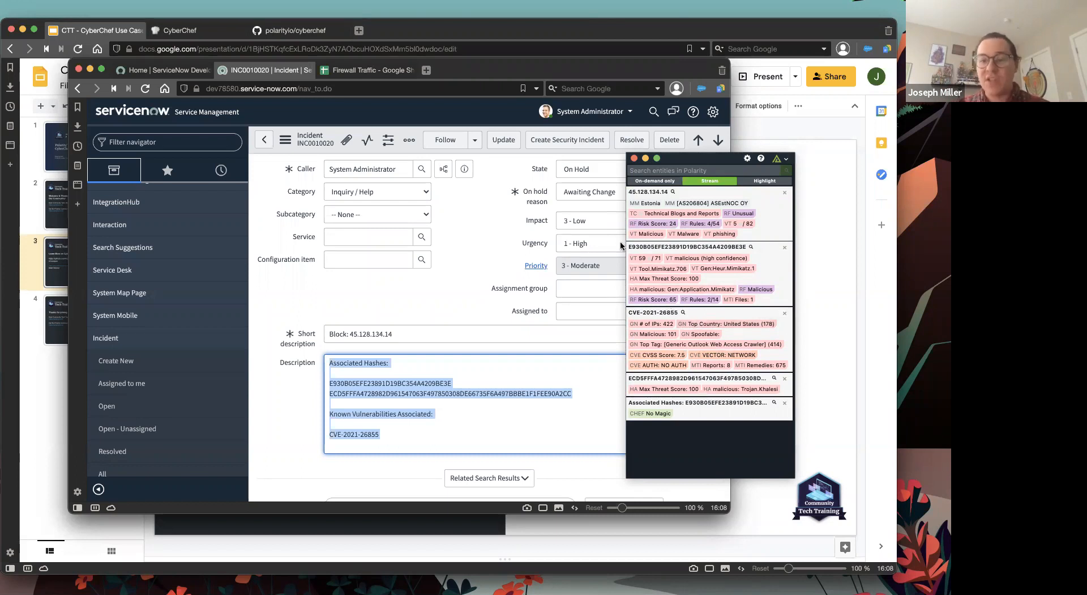
left_click(463, 428)
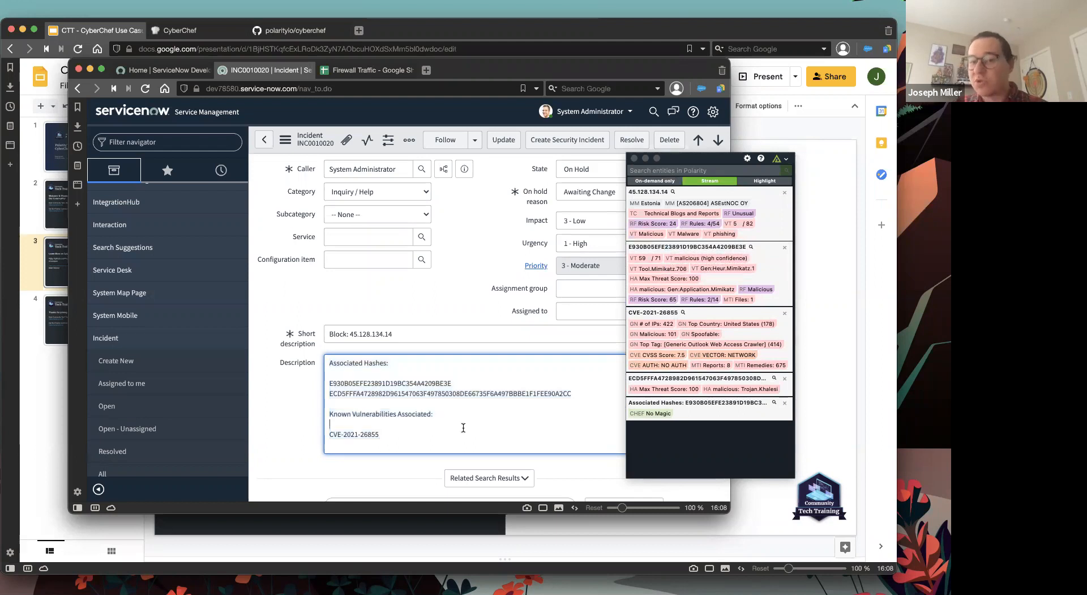
scroll(469, 438, "down", 2)
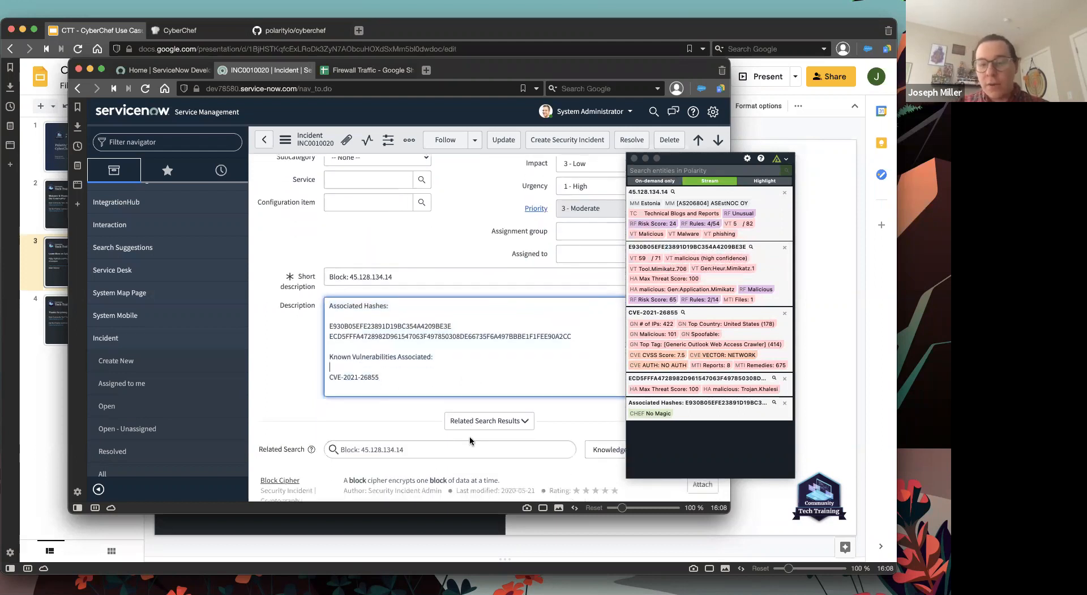
scroll(470, 439, "down", 3)
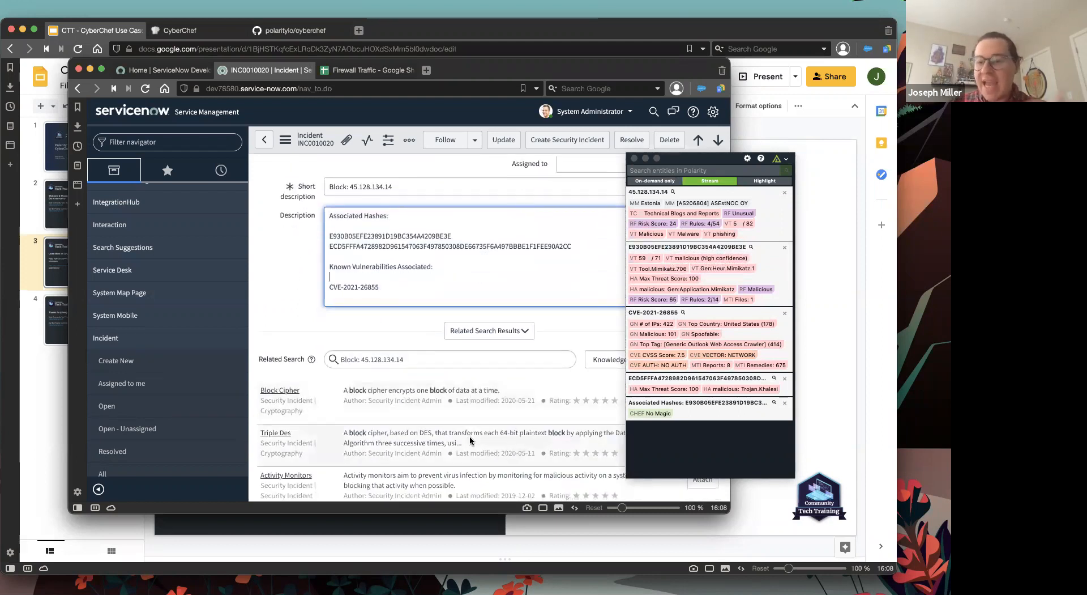
scroll(470, 440, "down", 2)
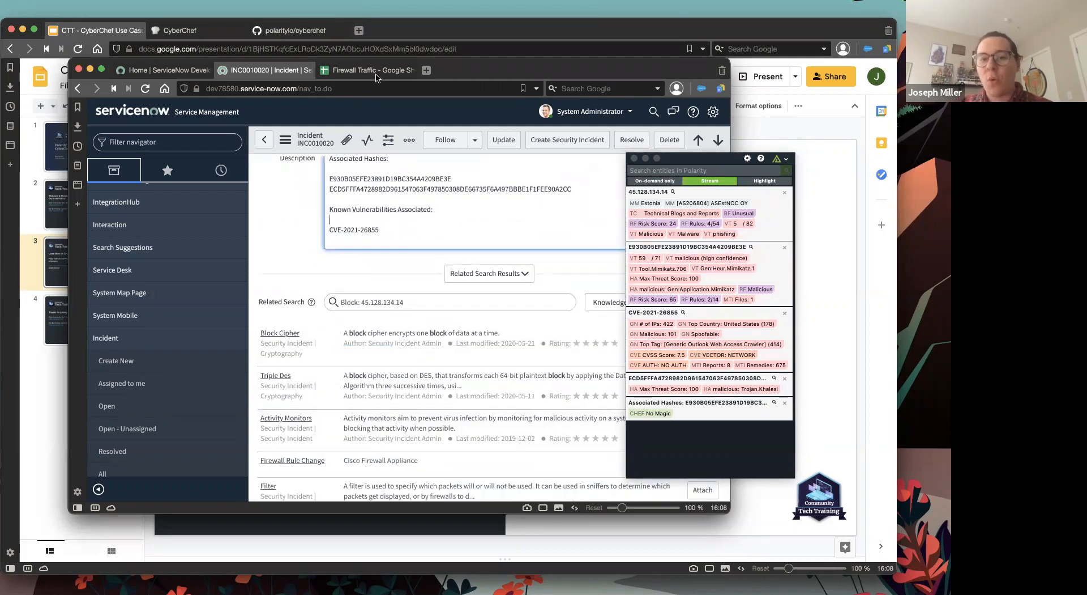
Open the Firewall Traffic spreadsheet and look through its rows with Stream mode active.
left_click(339, 70)
scroll(430, 240, "down", 3)
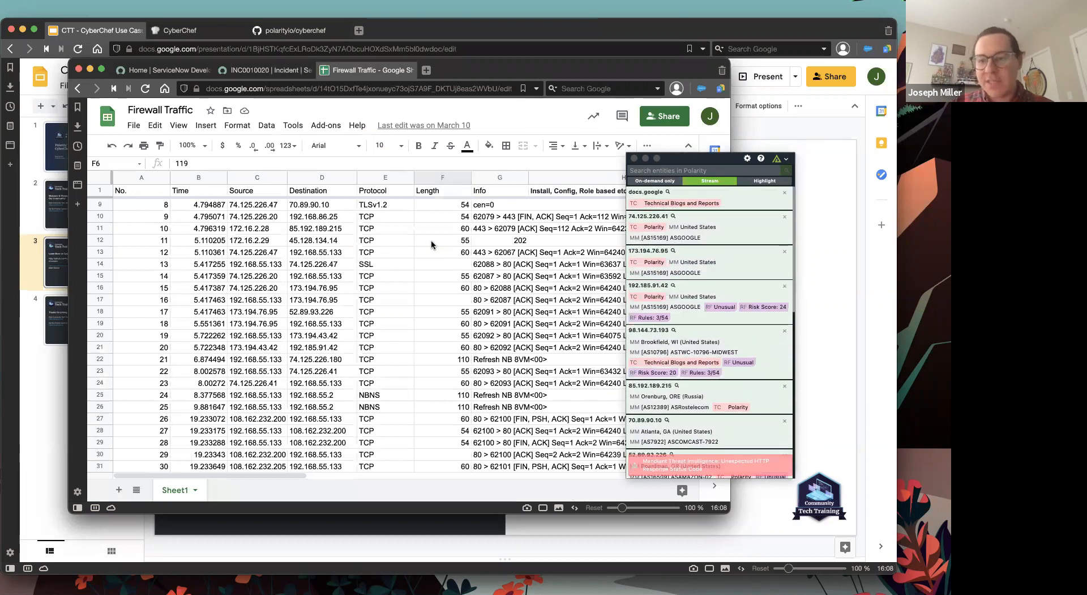
scroll(430, 239, "up", 3)
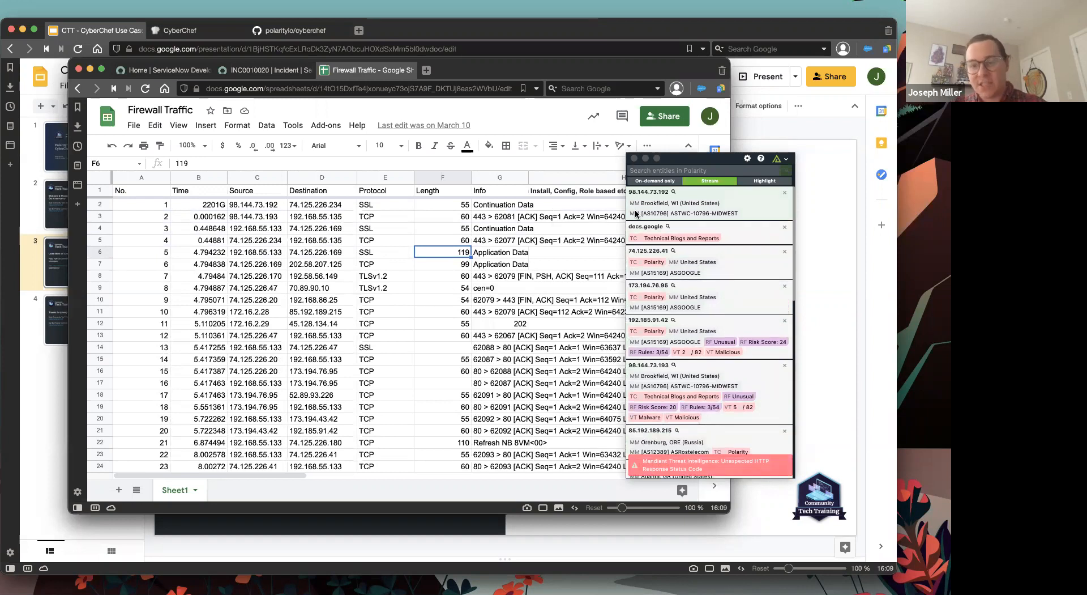
Switch Polarity to Highlight mode and examine the VirusTotal and GreyNoise details for 45.128.134.14.
left_click(765, 181)
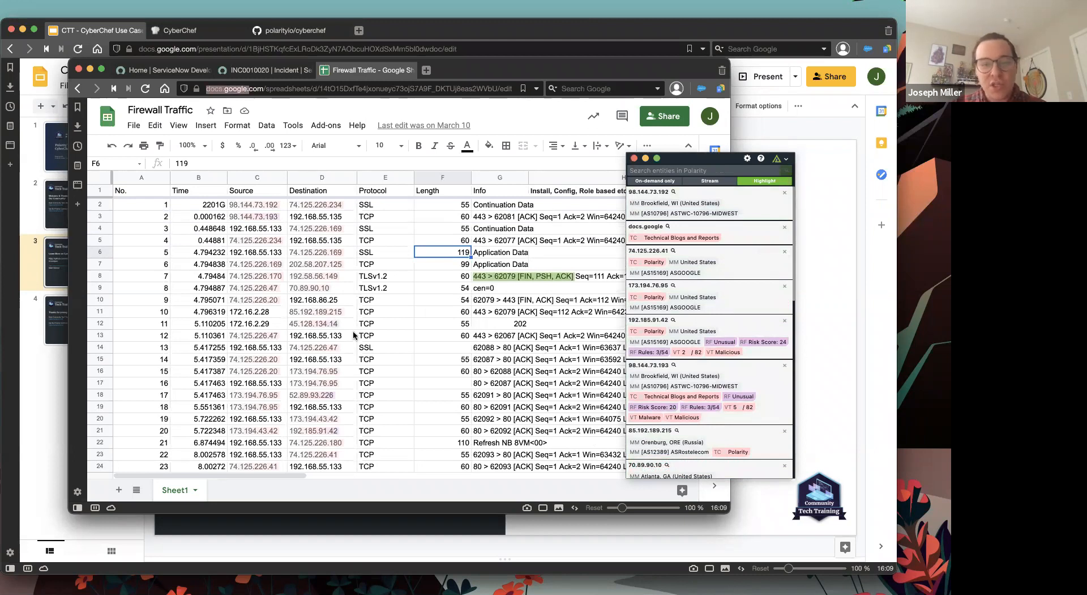
mouse_move(320, 327)
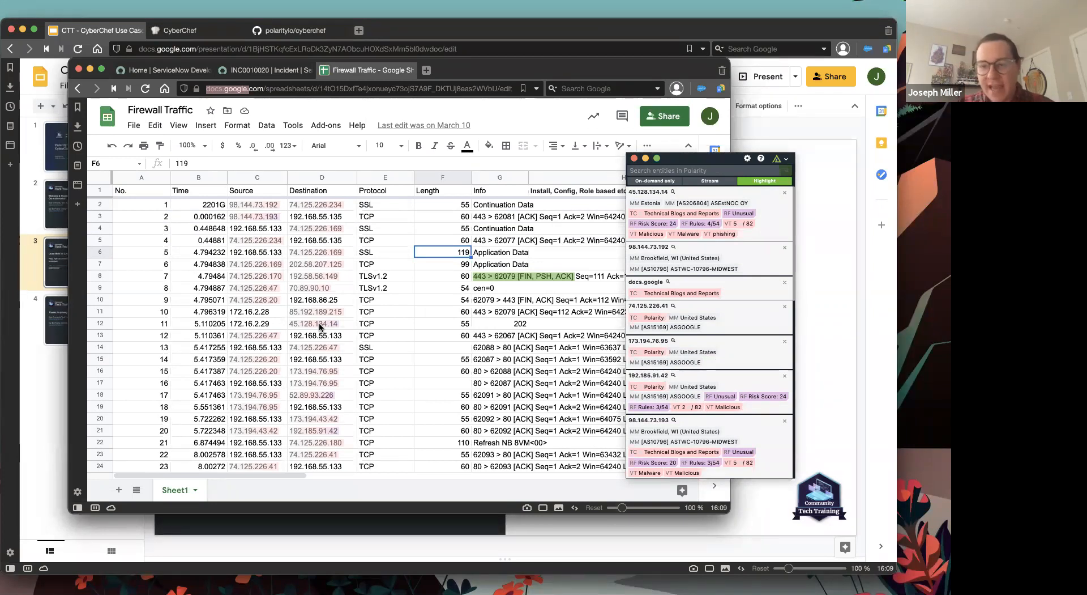
left_click(715, 233)
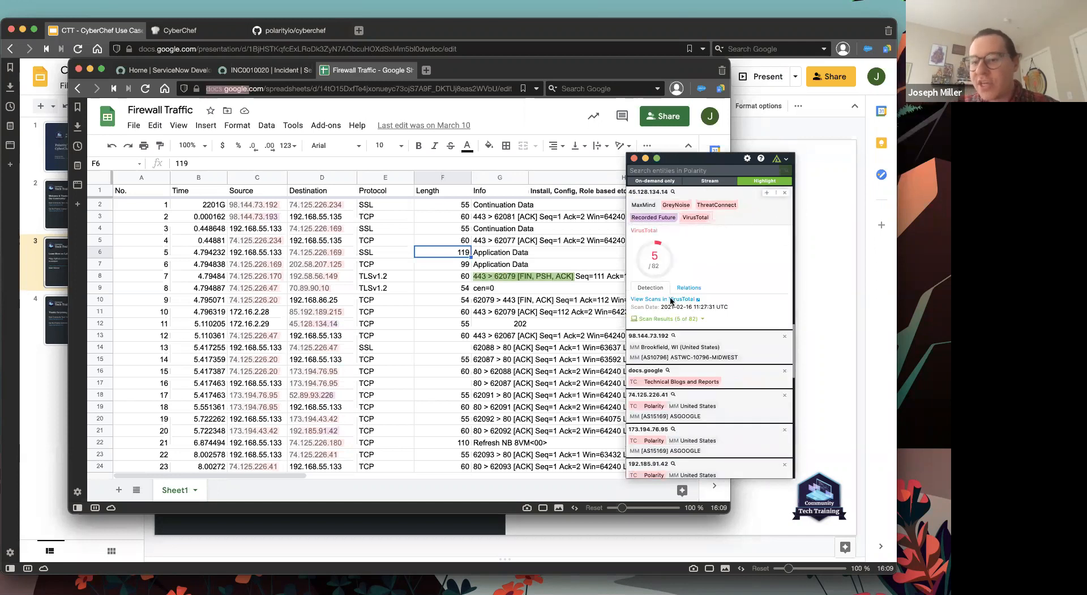
left_click(680, 204)
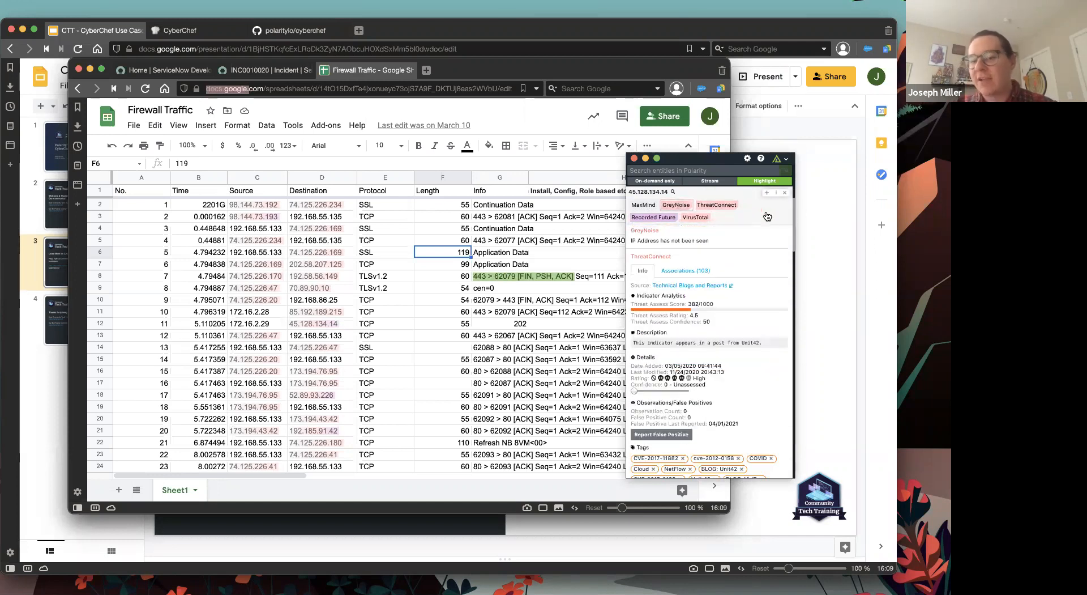
left_click(766, 215)
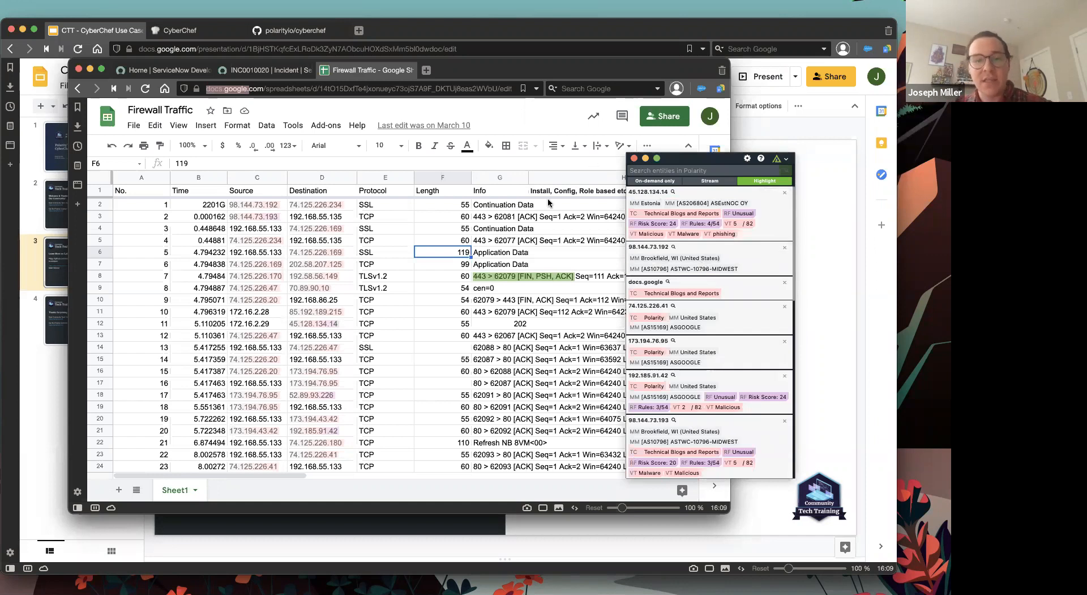
Return Polarity to On-demand only mode, review its listed entities and reposition its window over the spreadsheet's edge.
left_click(657, 181)
left_click_drag(693, 163, 672, 141)
scroll(660, 191, "down", 10)
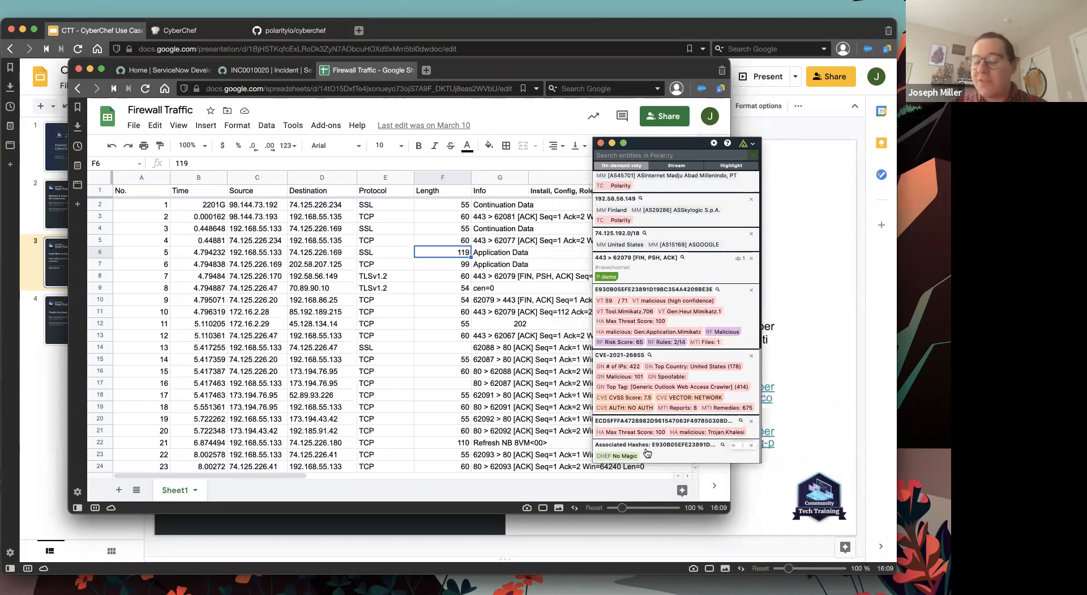
left_click_drag(693, 145, 732, 144)
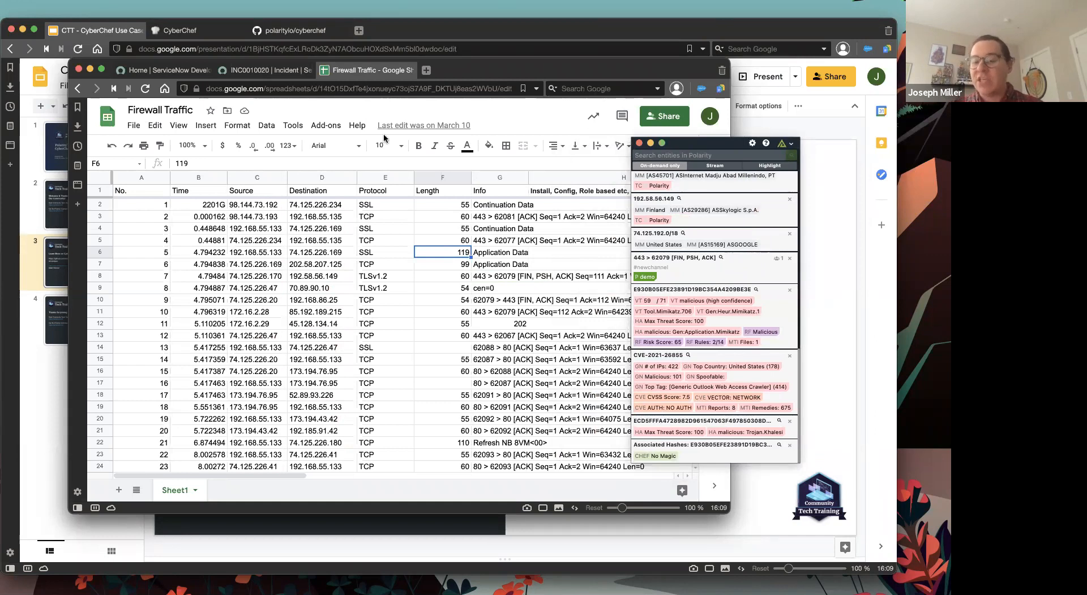
left_click(657, 155)
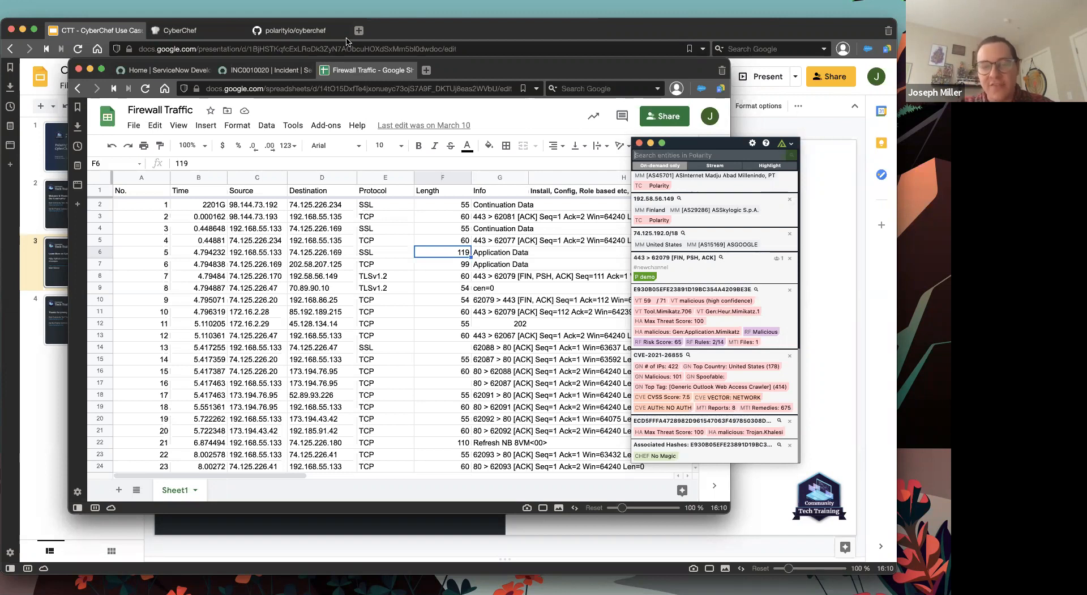
Bring the browser window with the CyberChef Use Cases presentation forward and switch to its CyberChef page.
left_click(208, 28)
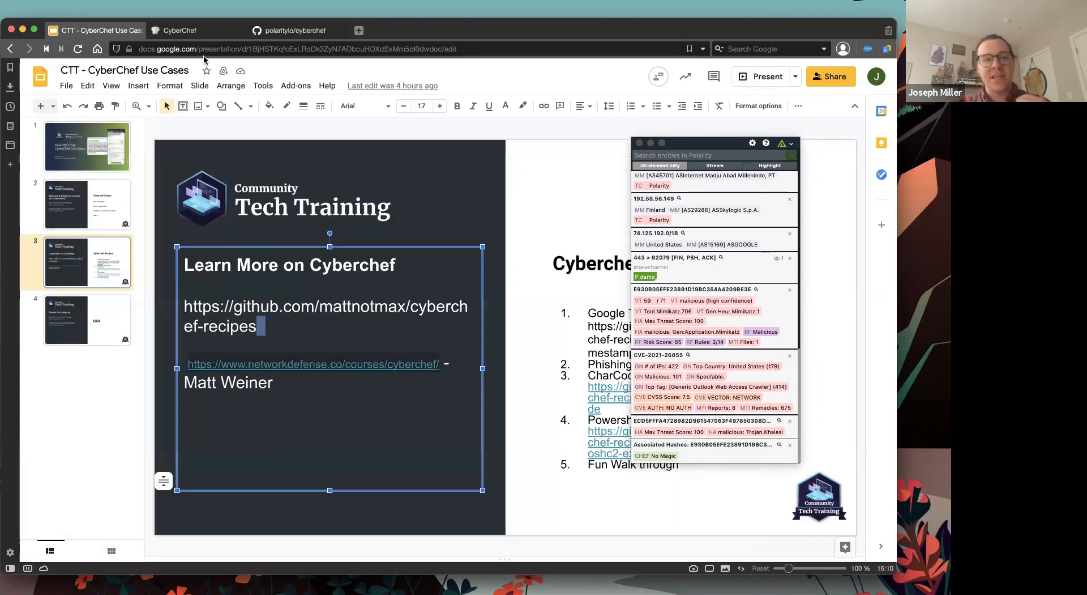
left_click(201, 33)
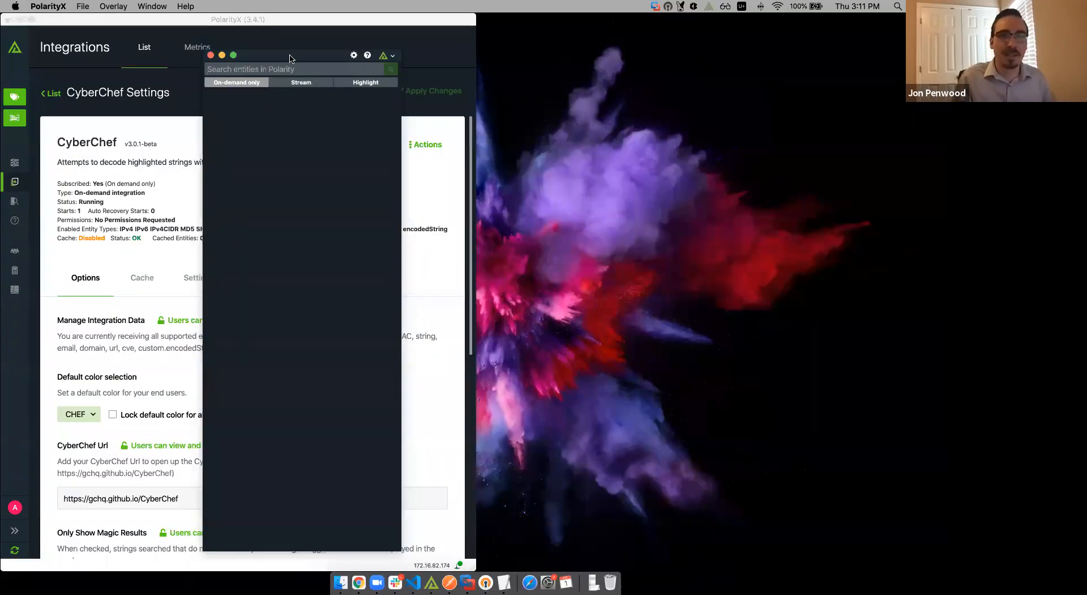
Move the Polarity overlay off the CyberChef integration settings and switch to Chrome with the Google results.
left_click_drag(291, 58, 616, 48)
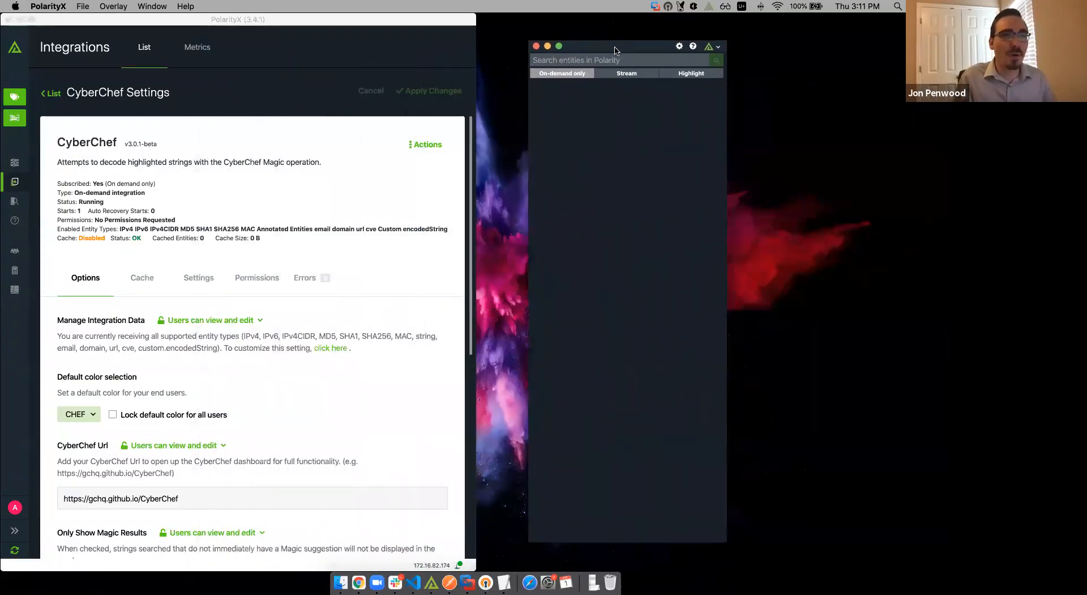
key("ctrl+Right")
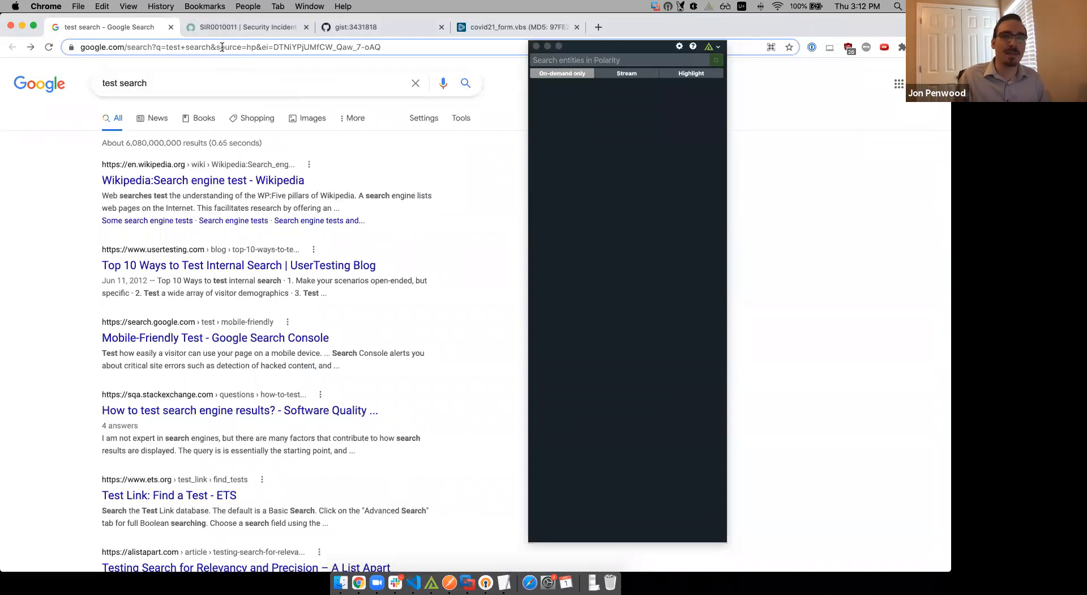
Reveal the full Google search URL and examine its test+search query and source parameters.
left_click(116, 46)
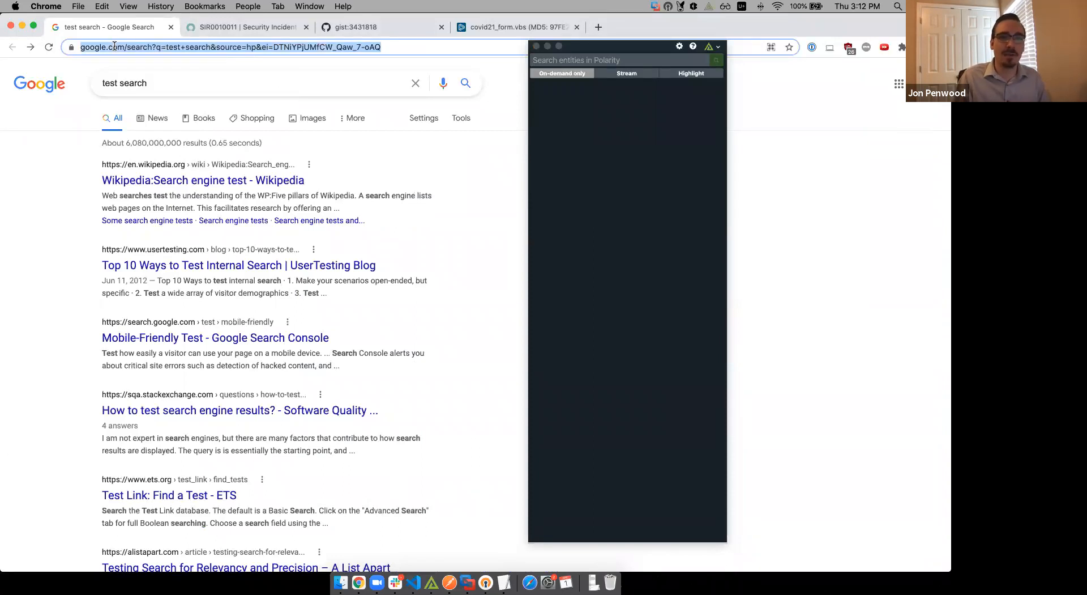
left_click(199, 47)
left_click_drag(178, 47, 270, 47)
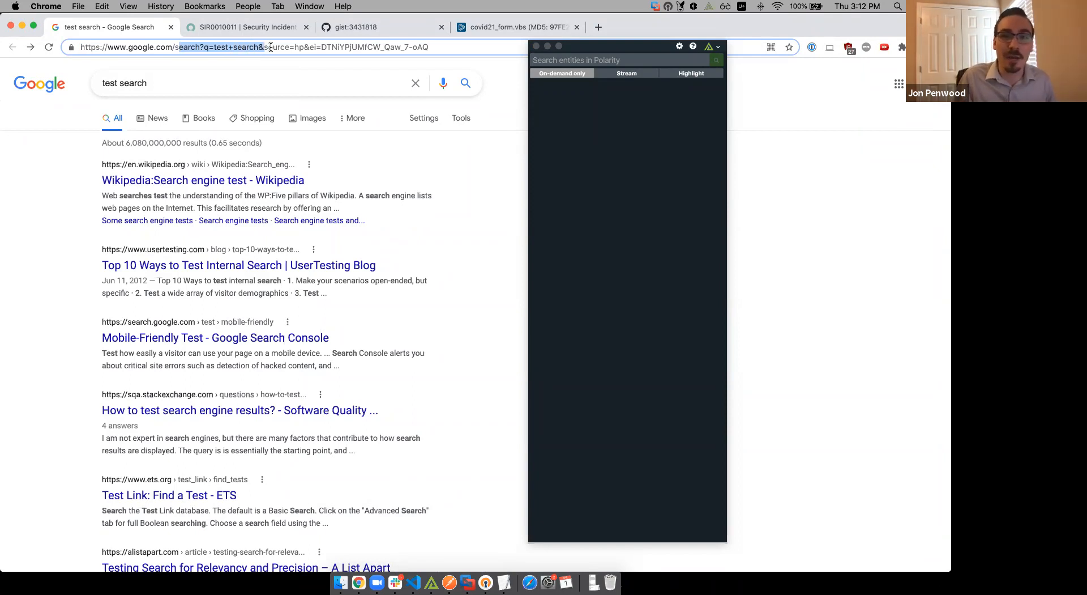
left_click(305, 47)
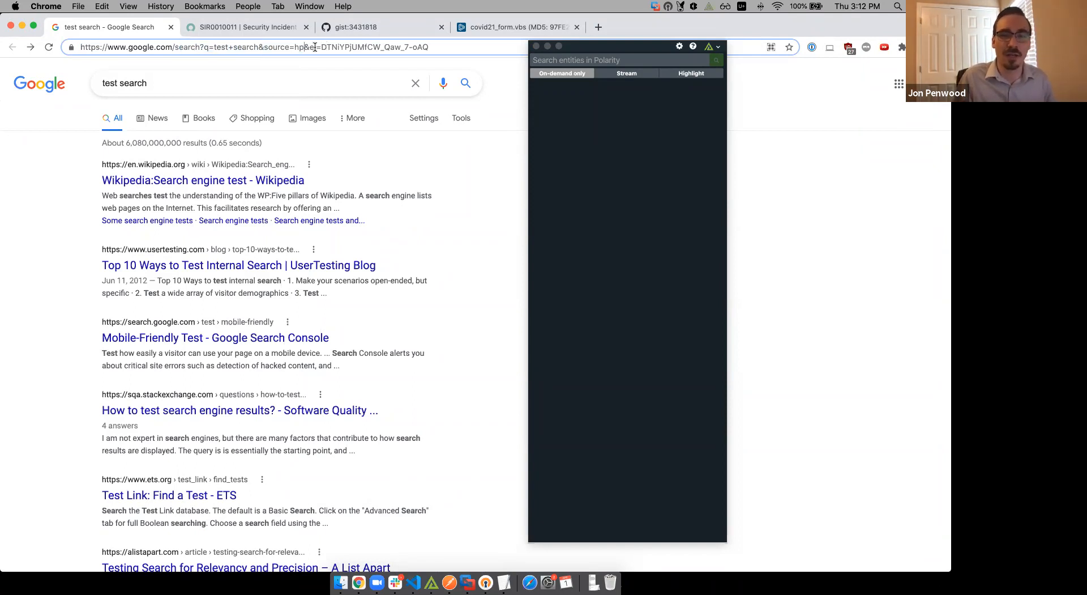
Copy the value of the URL's ei parameter, search the clipboard in Polarity and collapse the CyberChef details.
left_click_drag(310, 47, 431, 44)
left_click(323, 47)
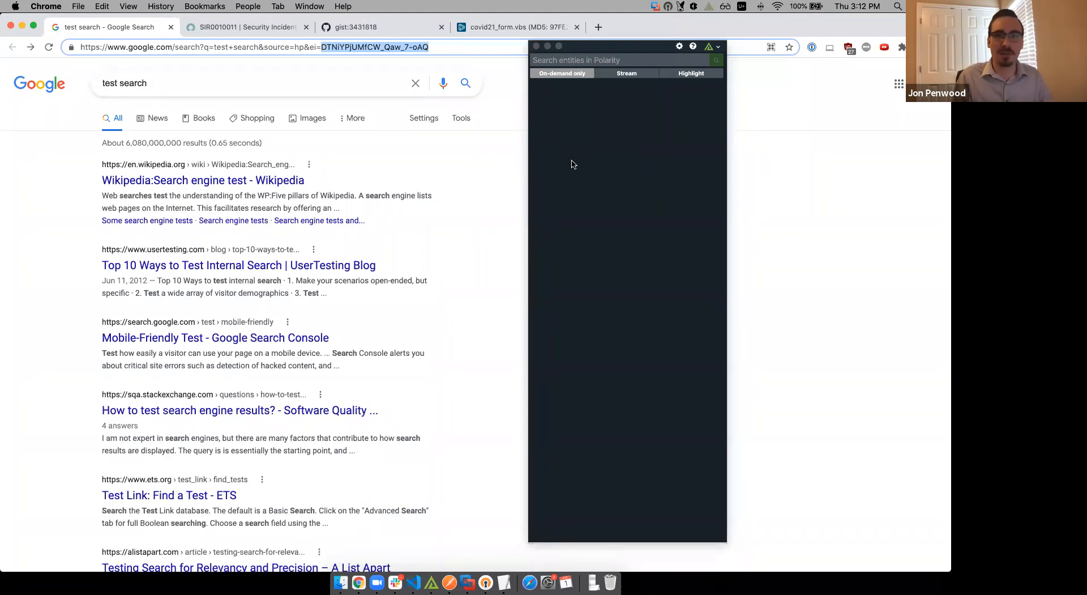
right_click(586, 140)
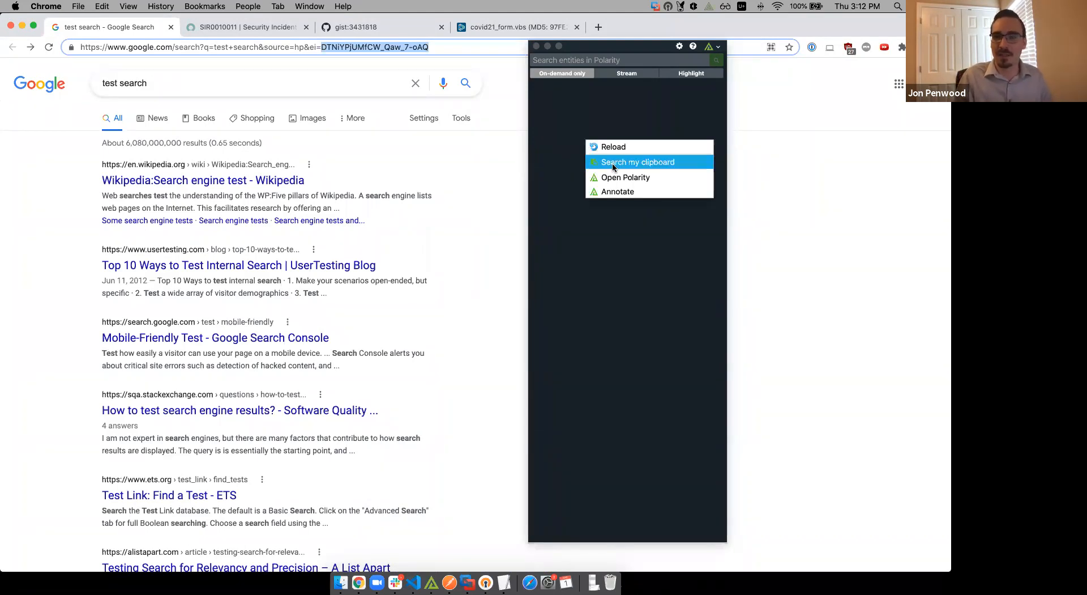
left_click(612, 164)
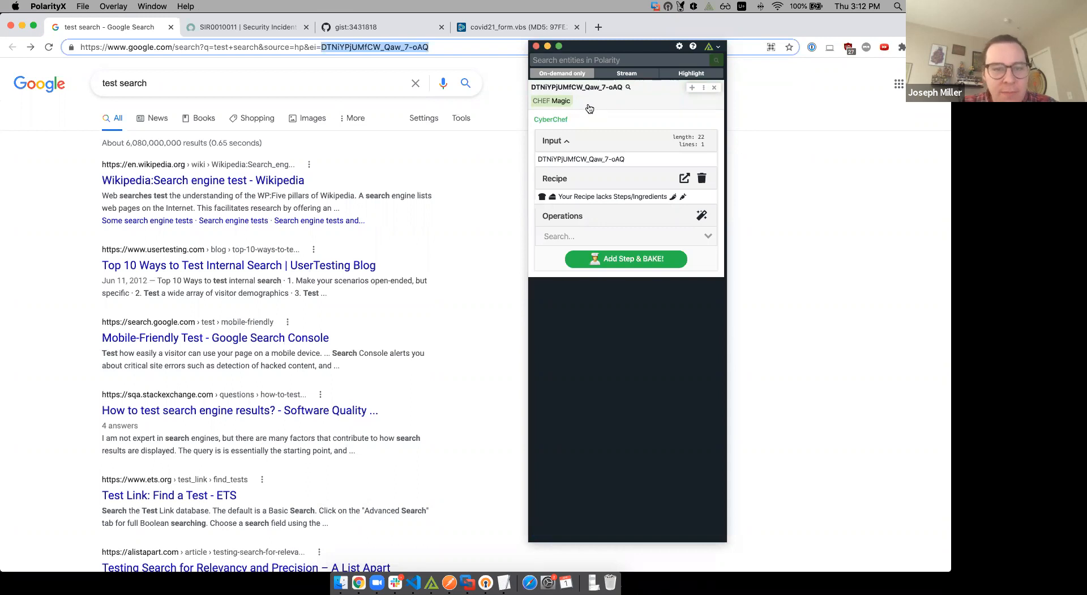
left_click(585, 104)
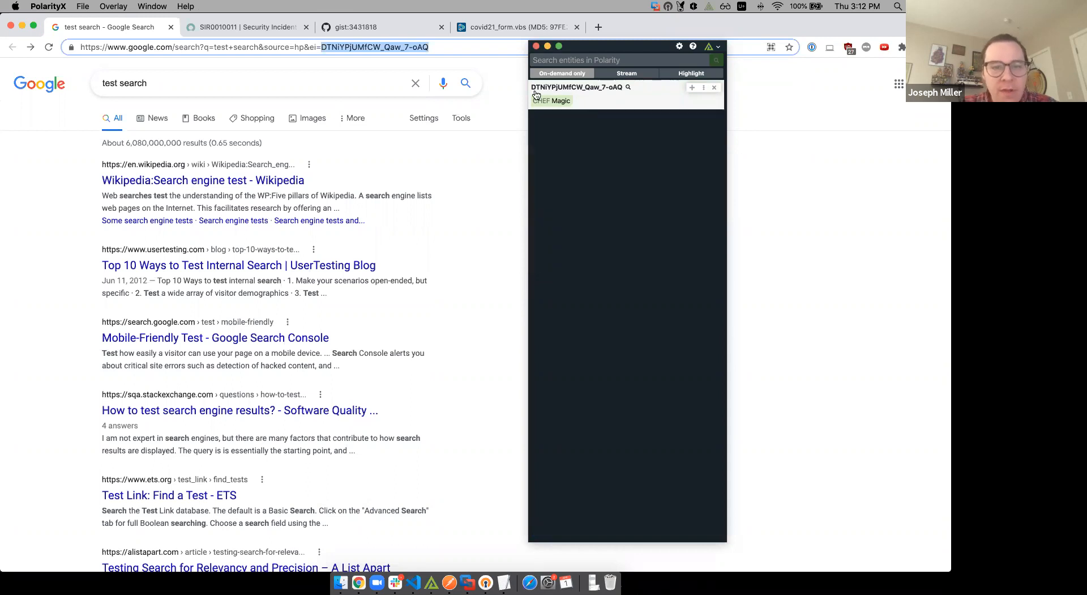
Reselect the ei parameter's value in the Google URL and repeat the Polarity clipboard search.
left_click(381, 48)
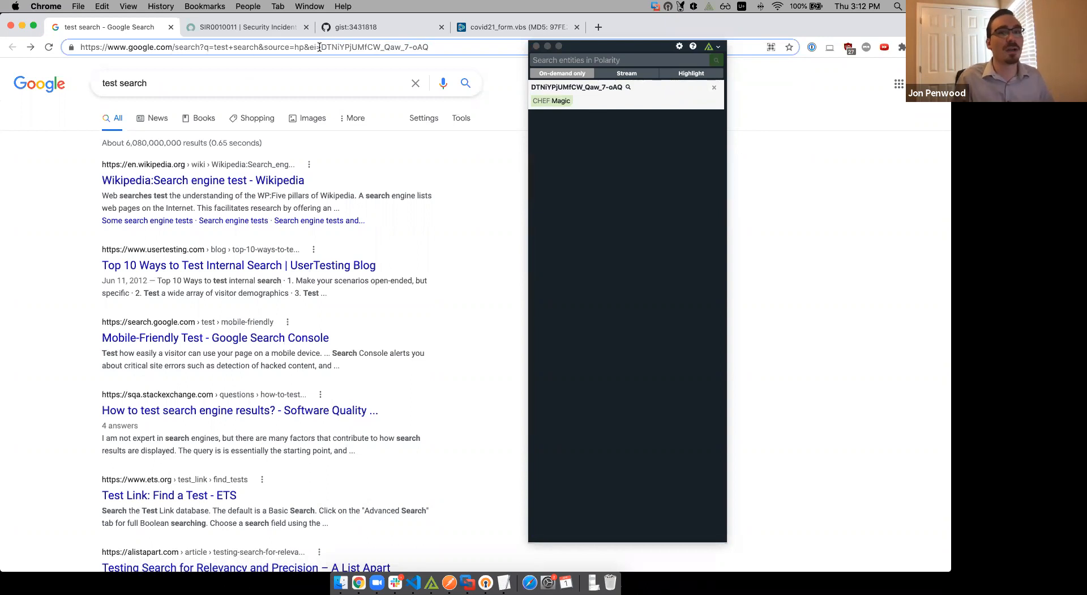
left_click_drag(321, 47, 436, 47)
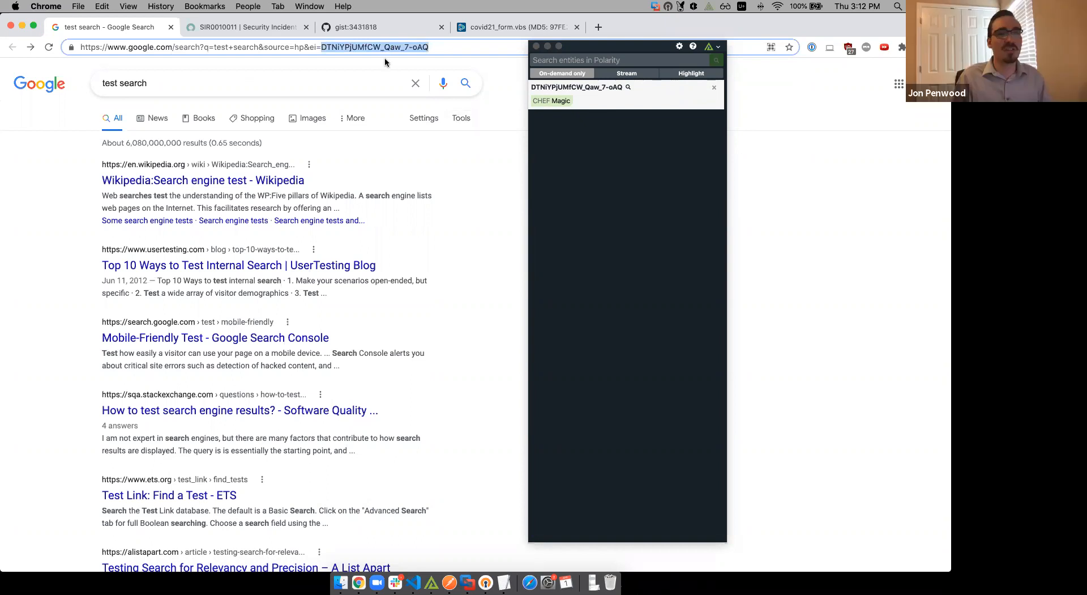
right_click(581, 143)
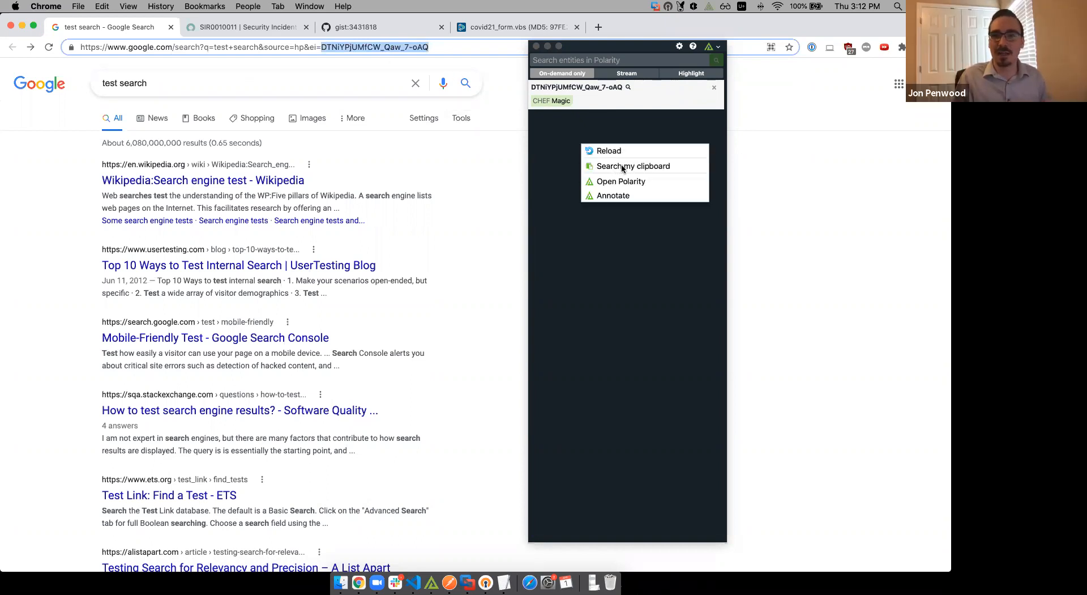
left_click(620, 168)
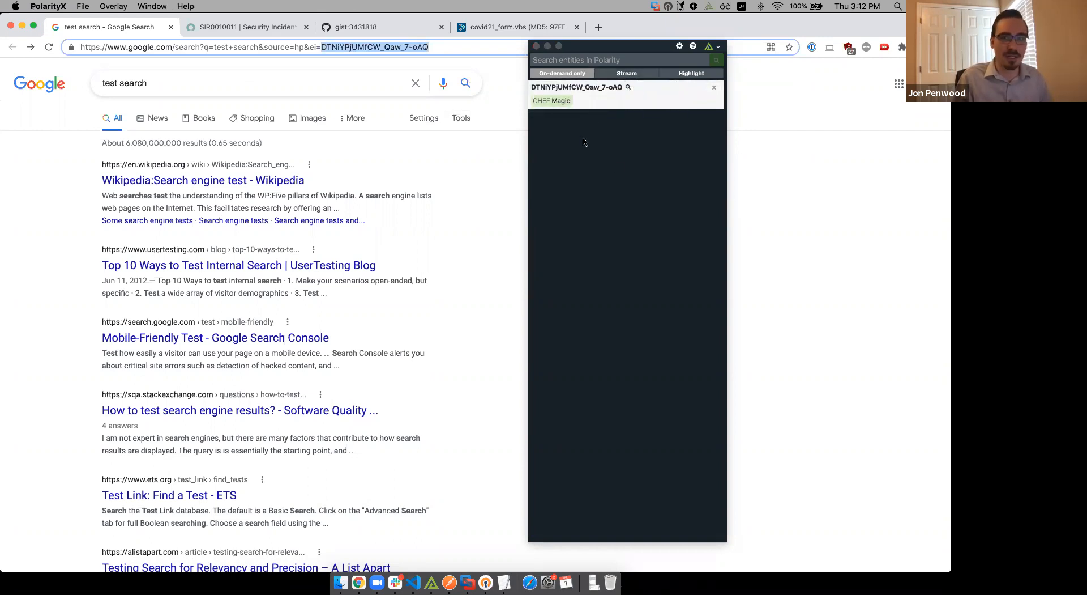
Expand the CyberChef details for the ei value and bake the recipe with the Magic-suggested From Base64 operation.
left_click(605, 102)
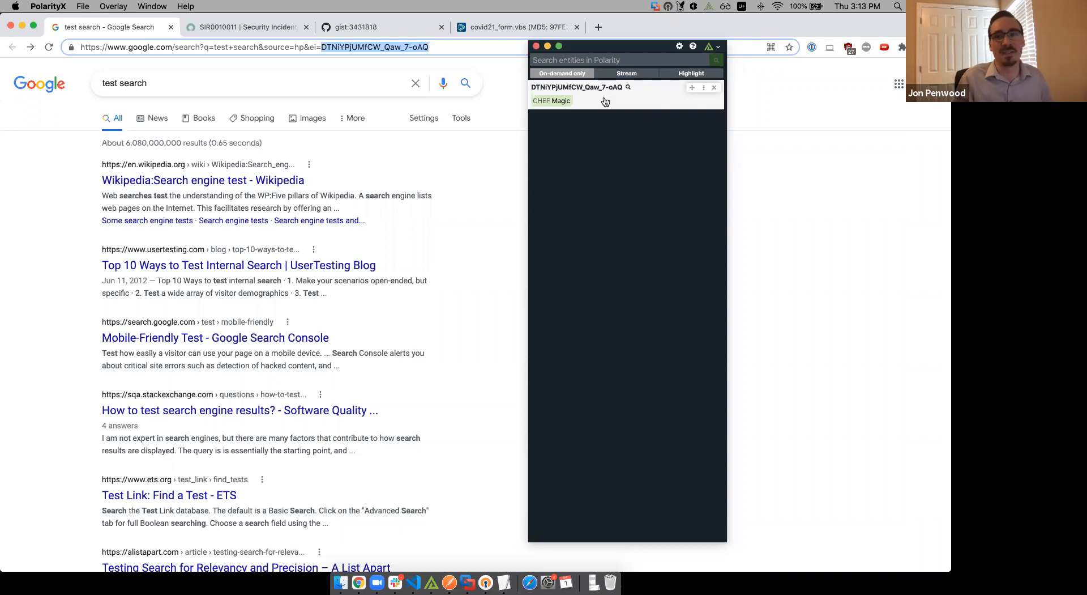
left_click(606, 102)
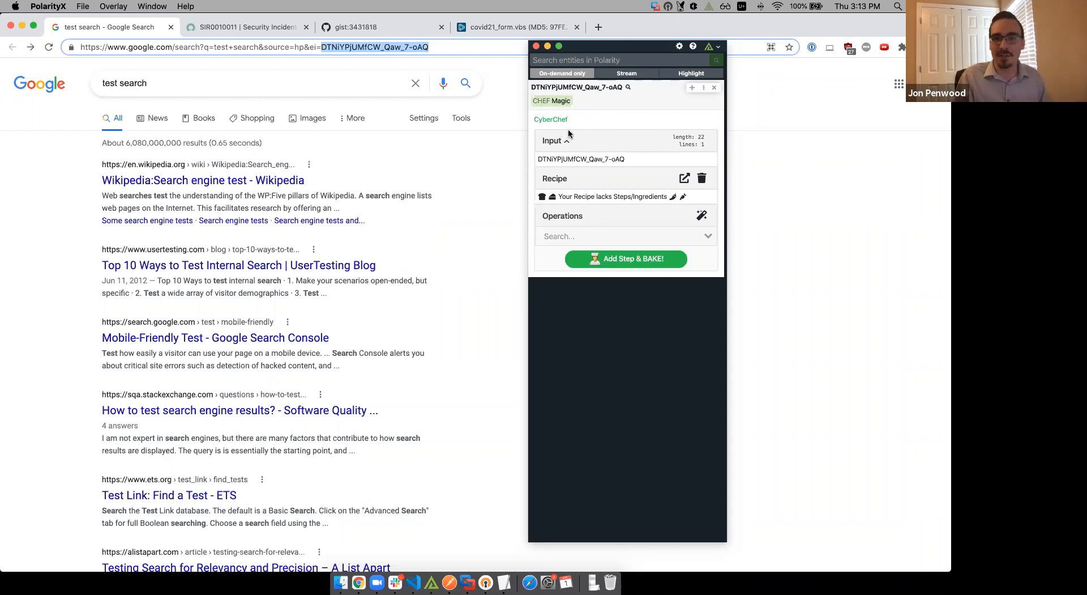
left_click_drag(538, 159, 630, 160)
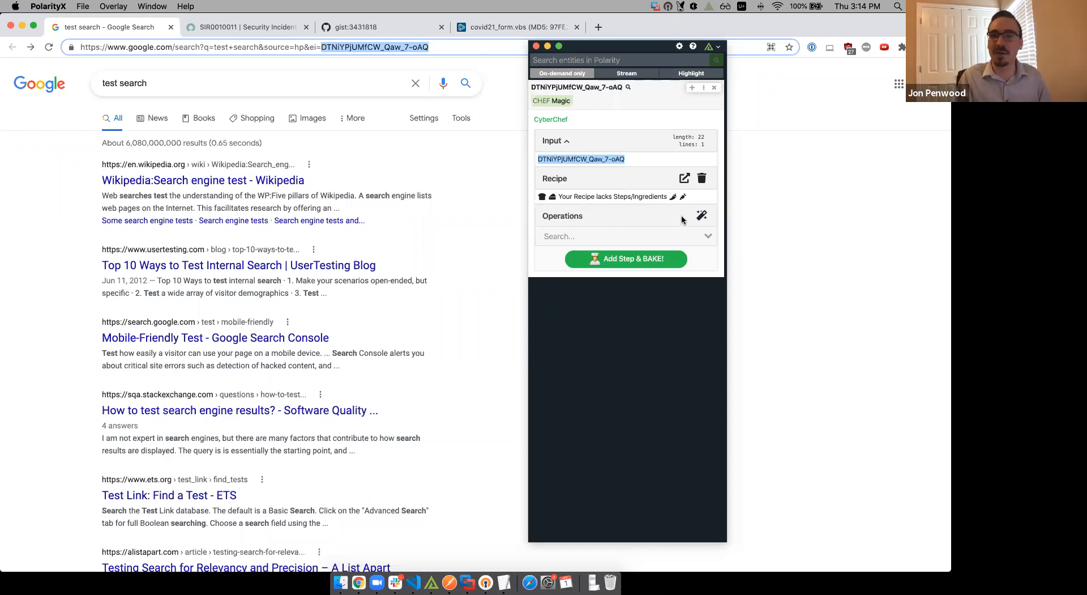
left_click(702, 217)
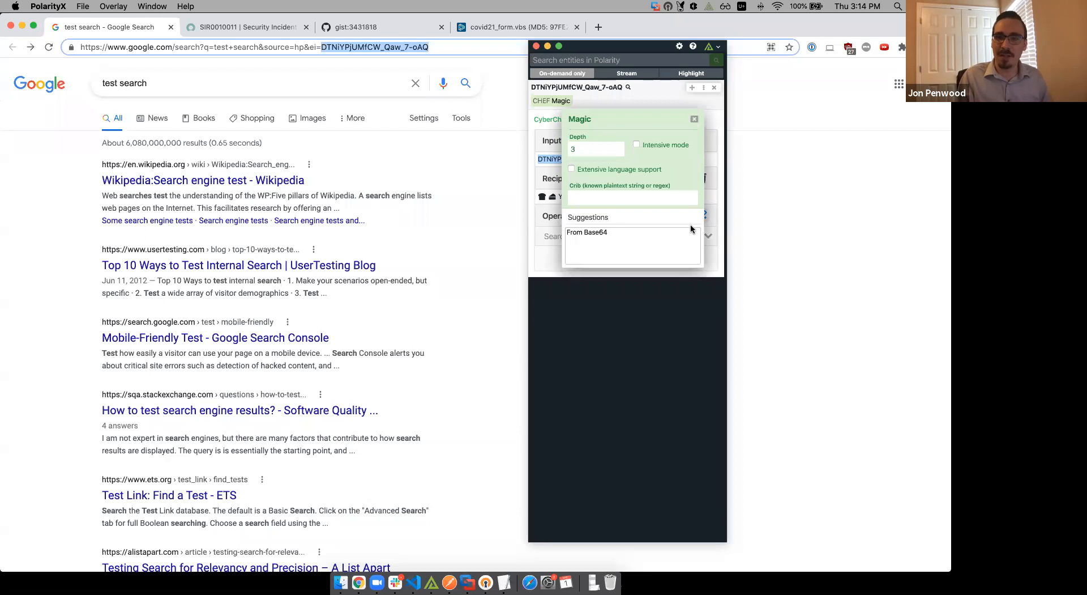
left_click(599, 237)
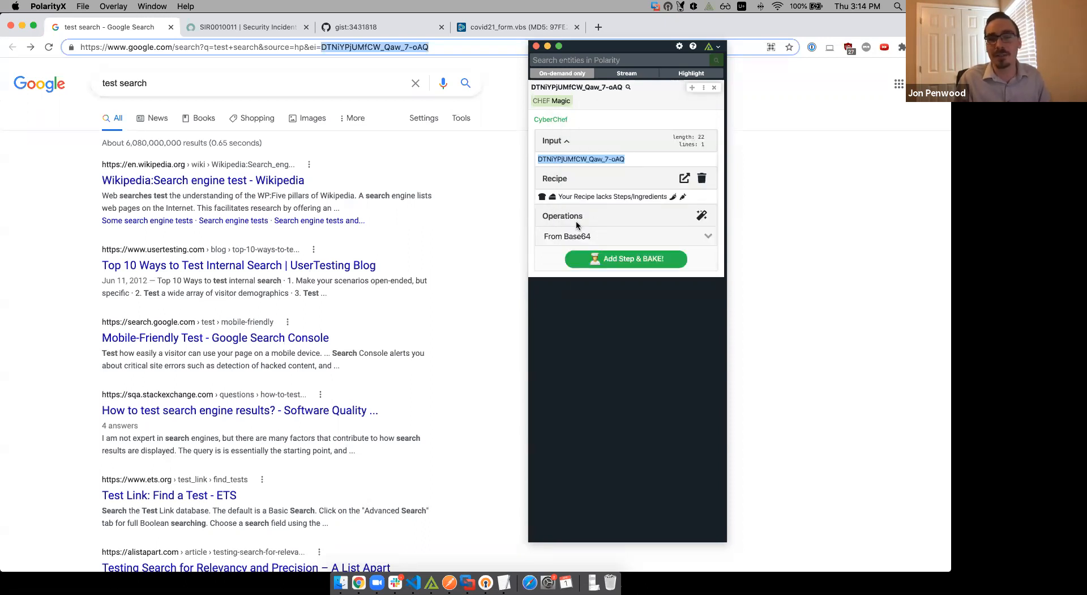
left_click(607, 257)
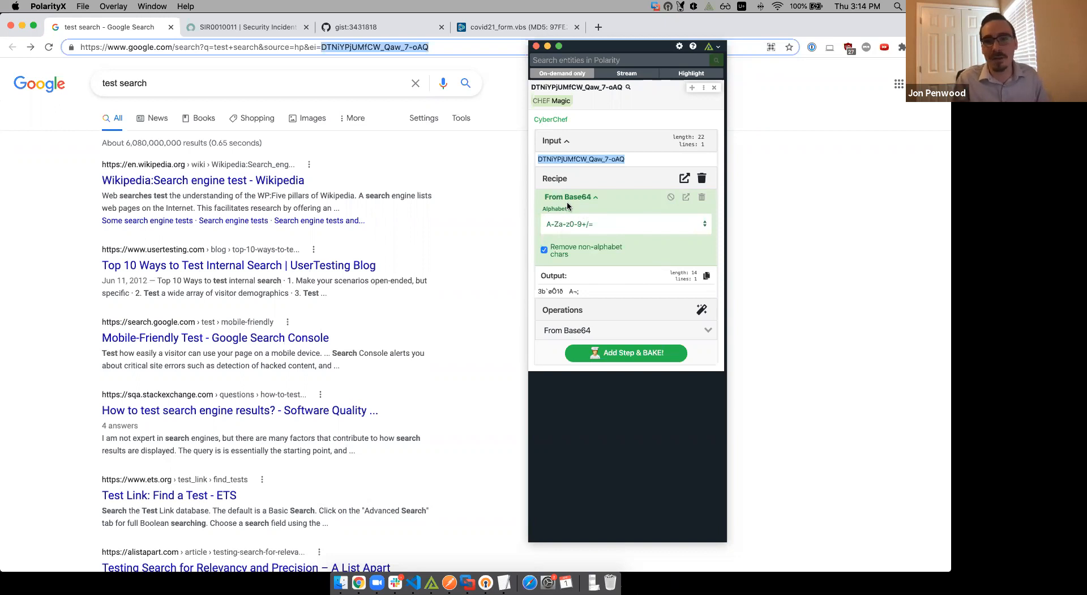
Set the From Base64 step's alphabet to URL safe (RFC 4648 §5), A-Za-z0-9-_=.
left_click(704, 229)
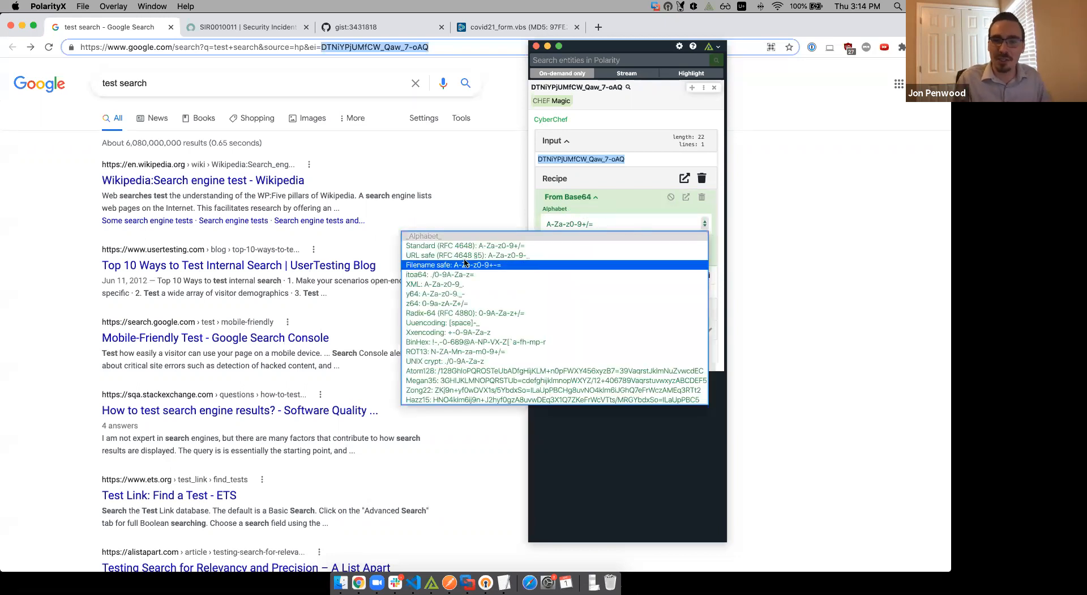
left_click(470, 256)
left_click(605, 227)
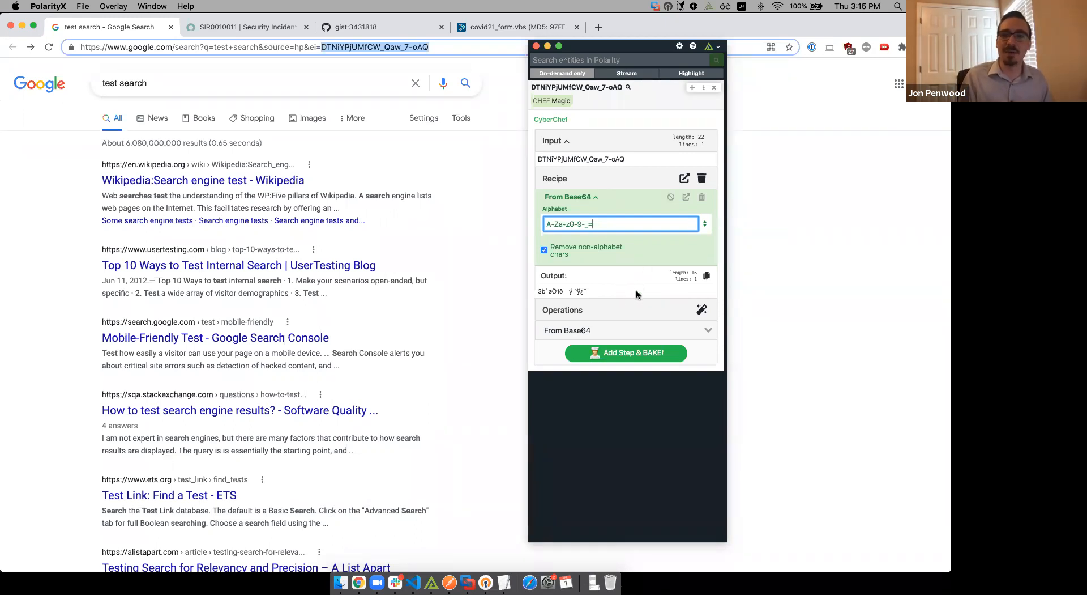
left_click(633, 249)
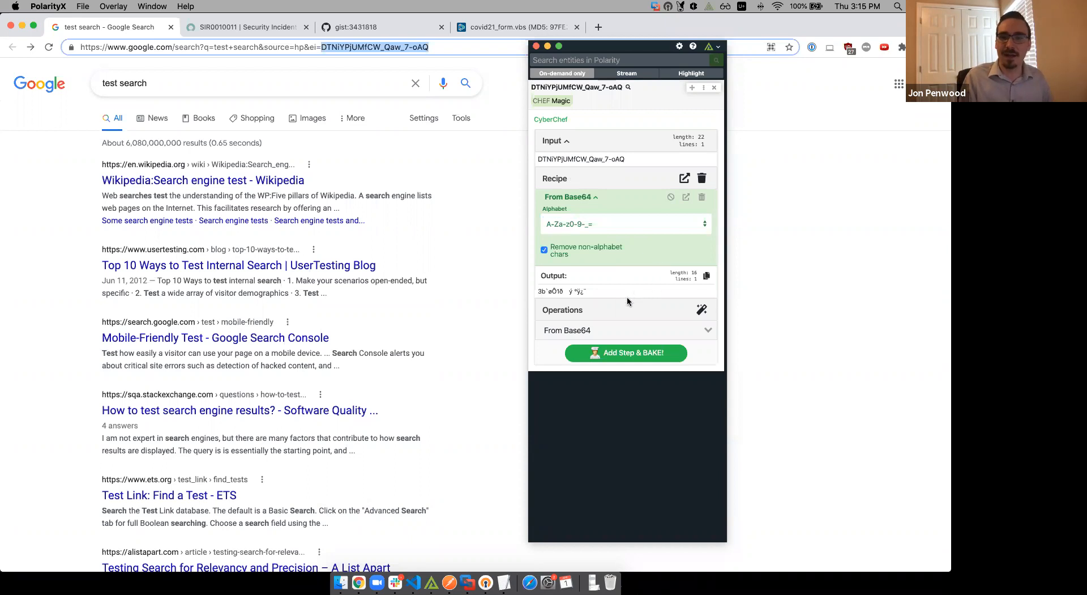
Add a To Hex operation with the delimiter set to None and collapse the From Base64 step.
left_click(620, 333)
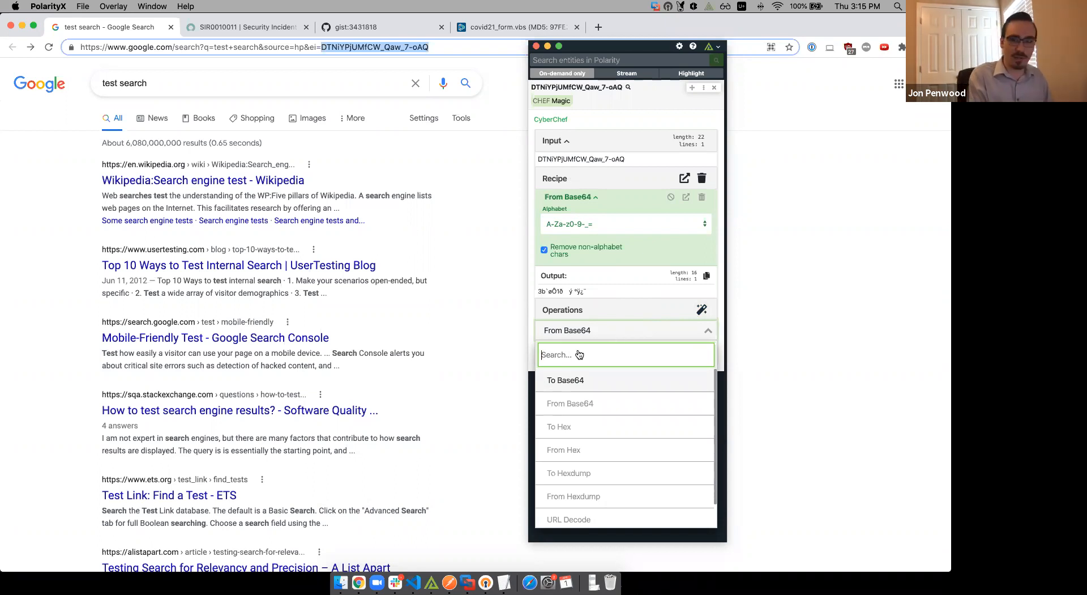
left_click(574, 428)
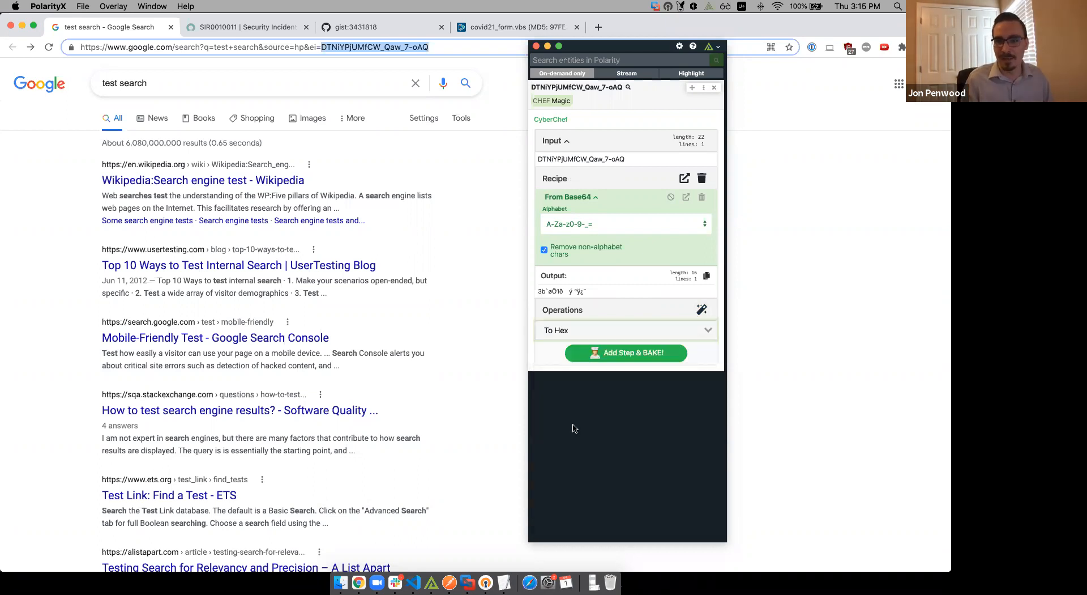
left_click(653, 353)
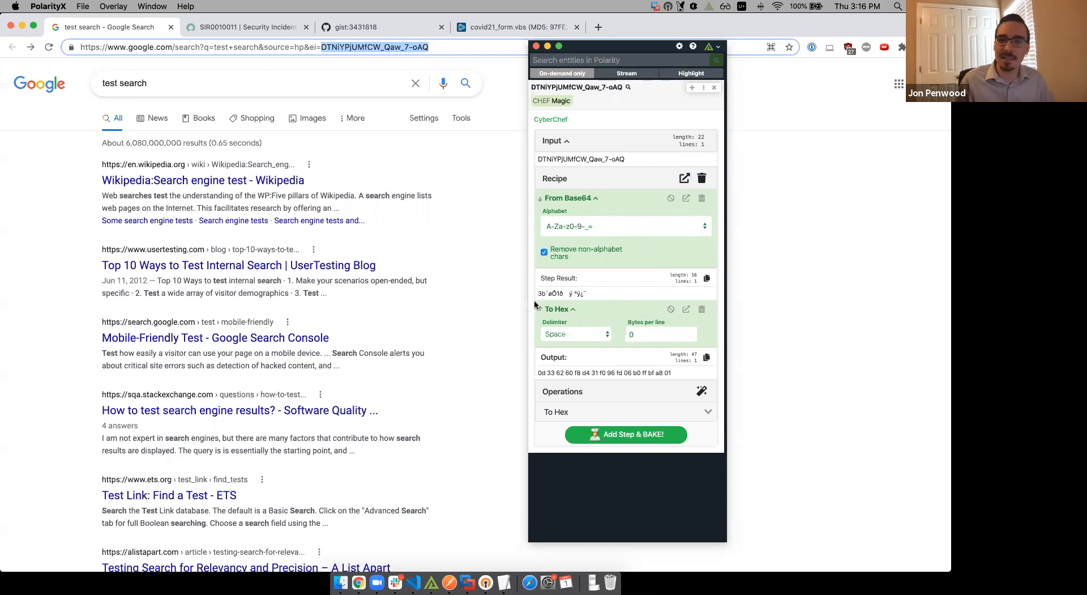
left_click(577, 337)
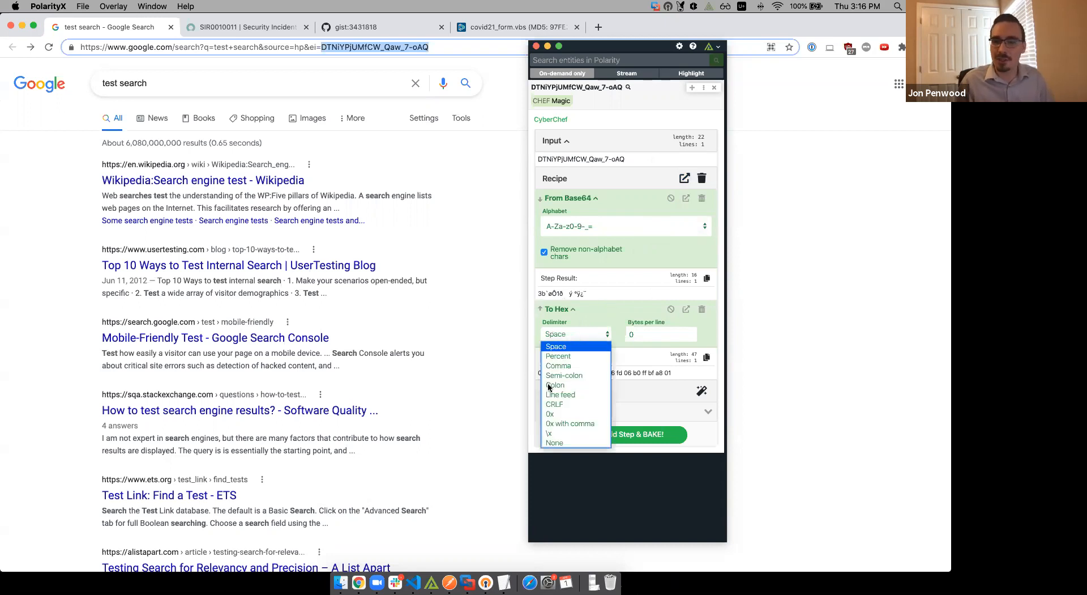
left_click(549, 443)
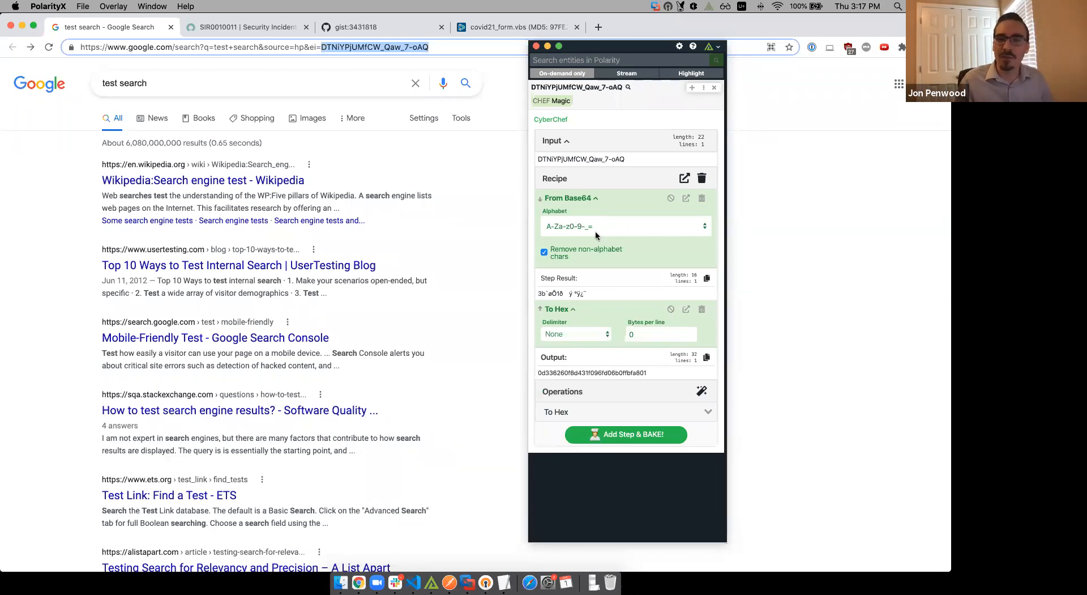
left_click_drag(540, 278, 574, 277)
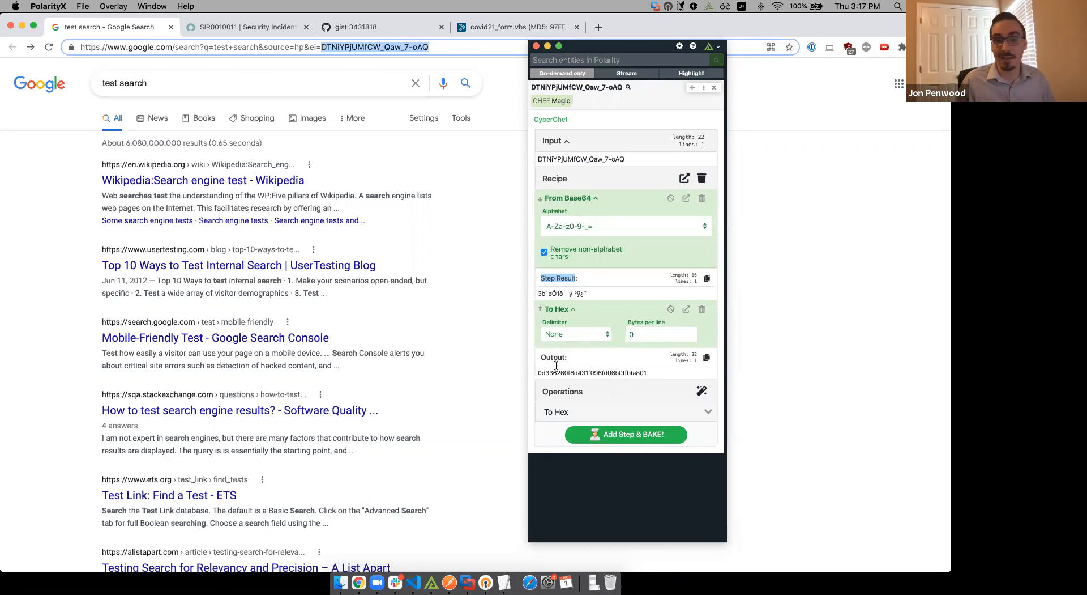
left_click(598, 200)
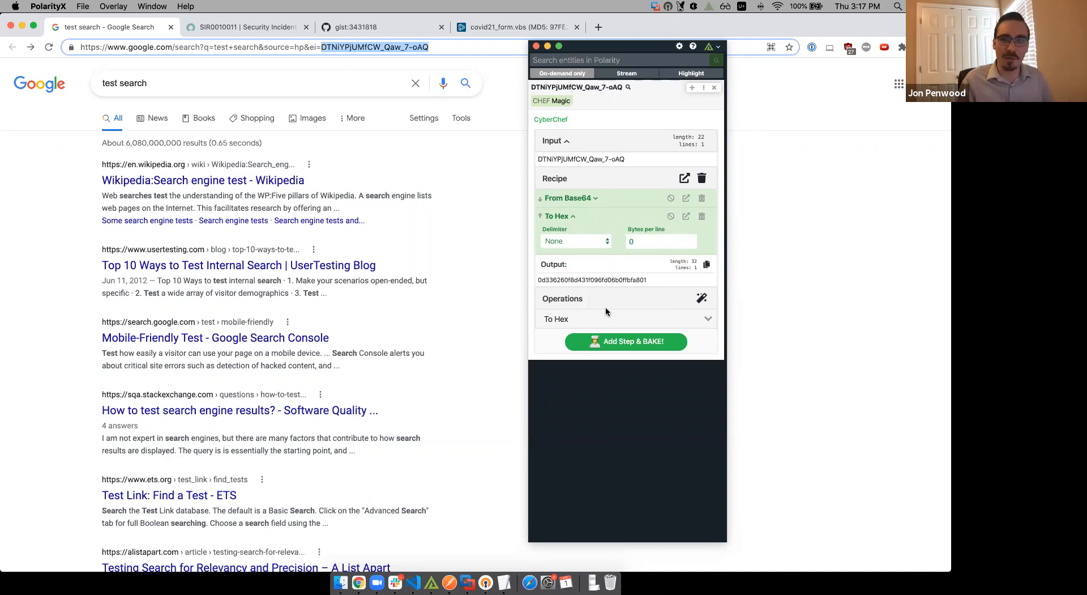
Add a Take bytes operation with a length of 8 to the recipe and collapse the To Hex step.
left_click(591, 323)
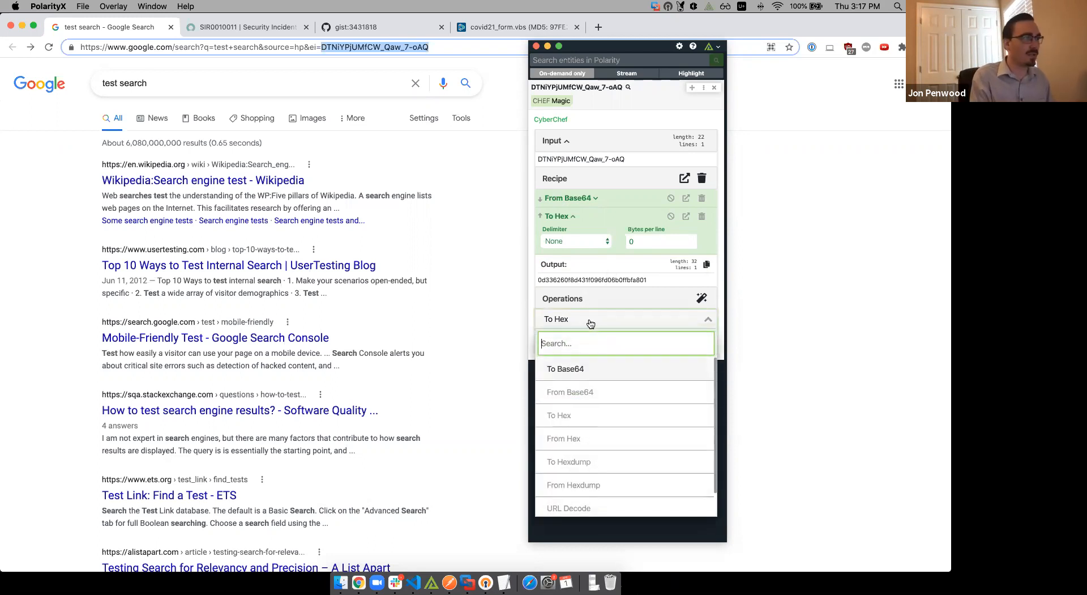
type("tak")
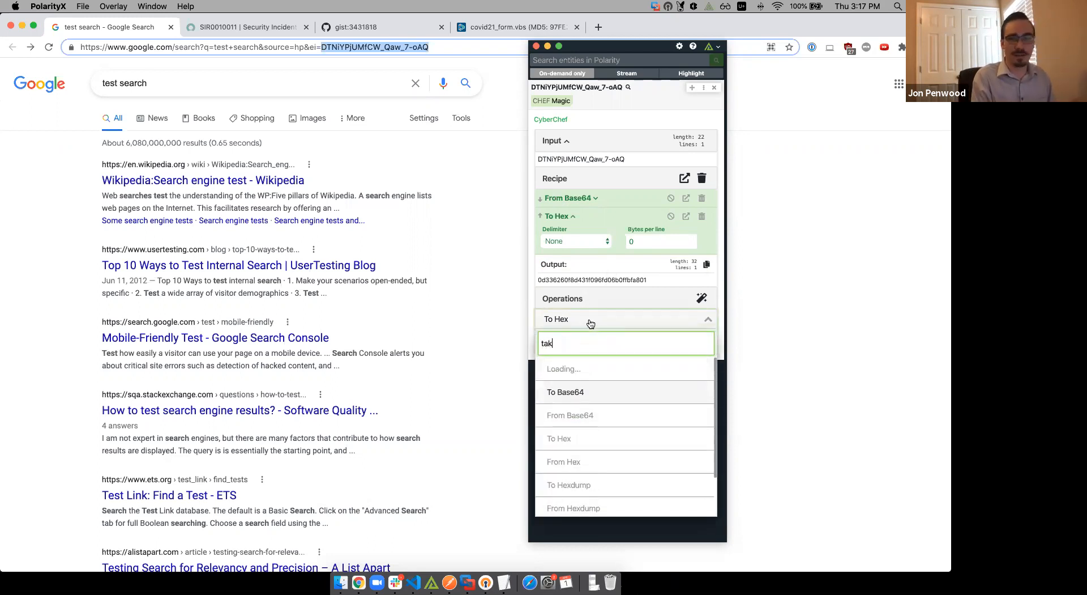
type("e byte")
left_click(583, 365)
left_click(596, 342)
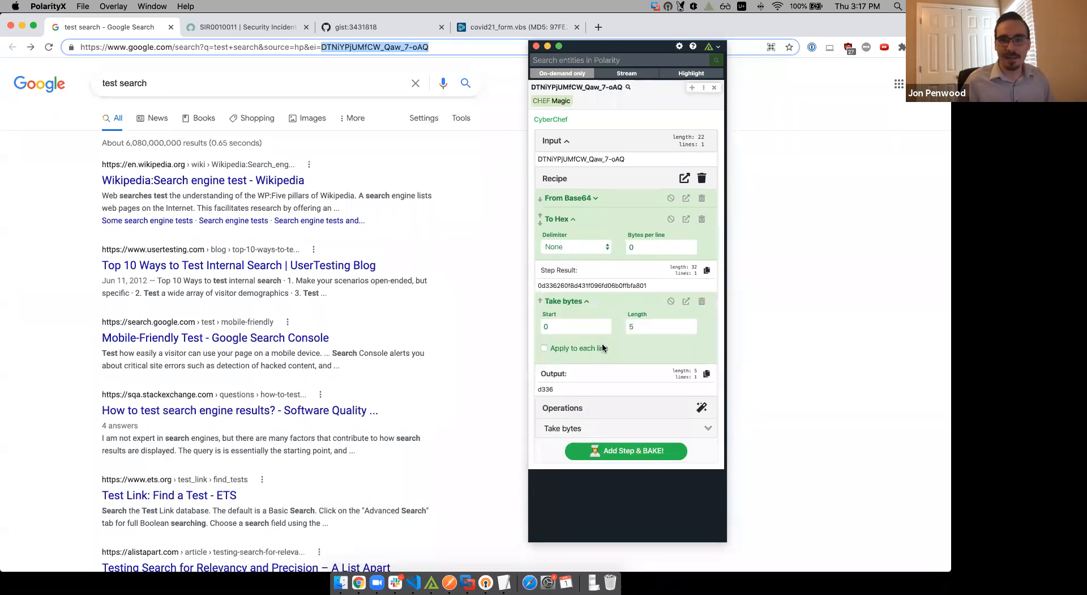
left_click(642, 333)
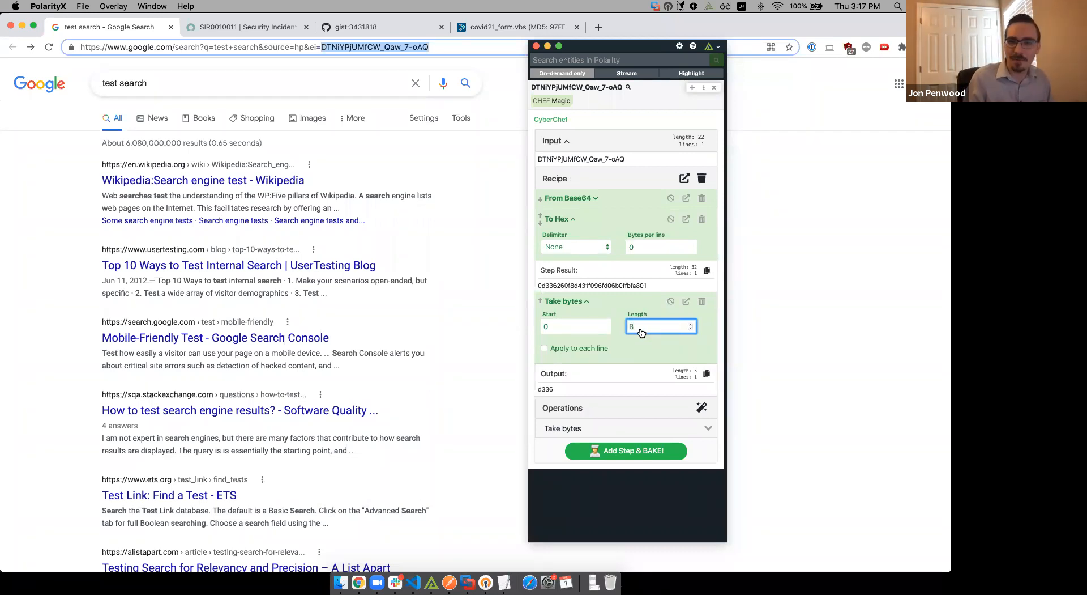
left_click(607, 298)
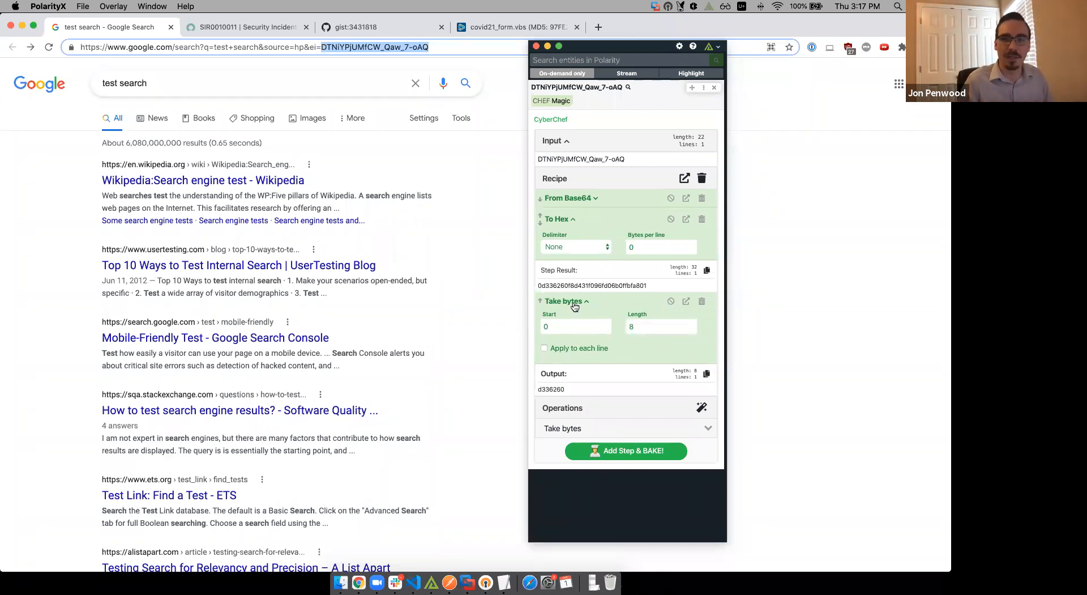
left_click(573, 220)
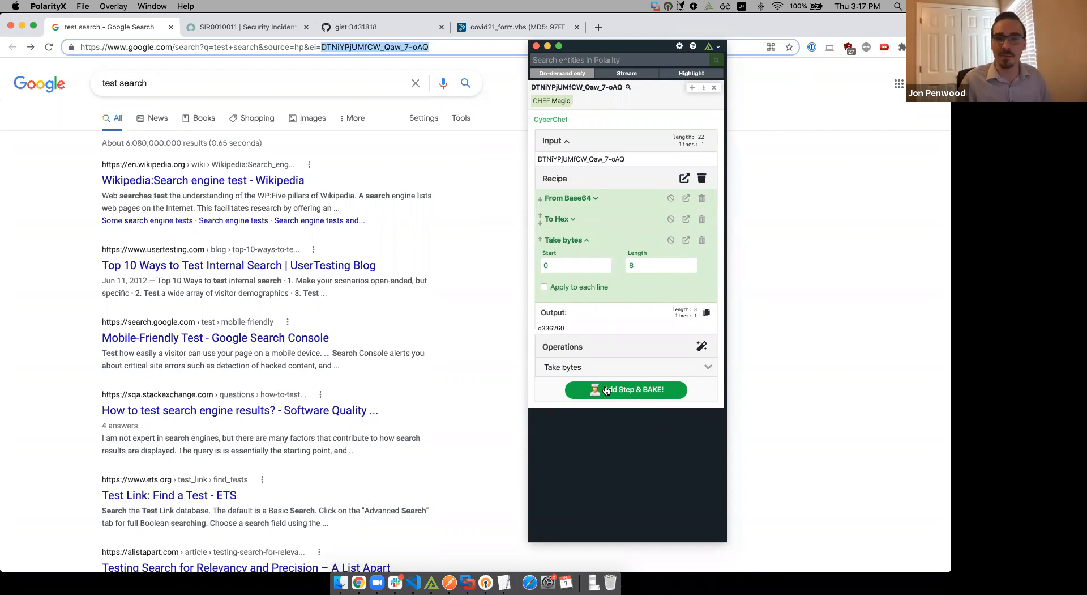
Add a Swap endianness operation to the recipe and collapse the Take bytes step.
left_click(613, 369)
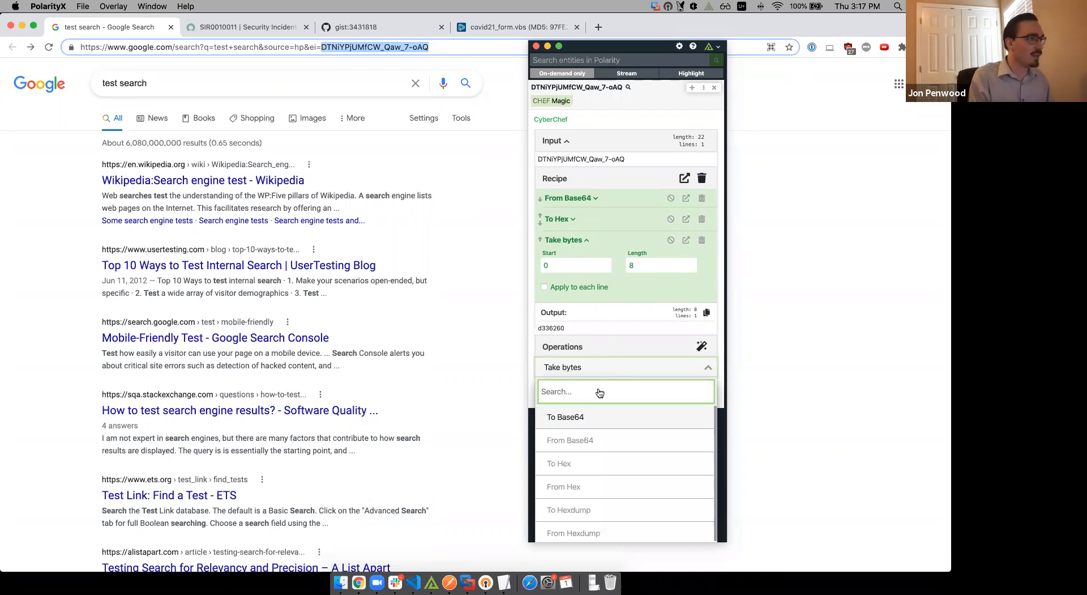
type("swap")
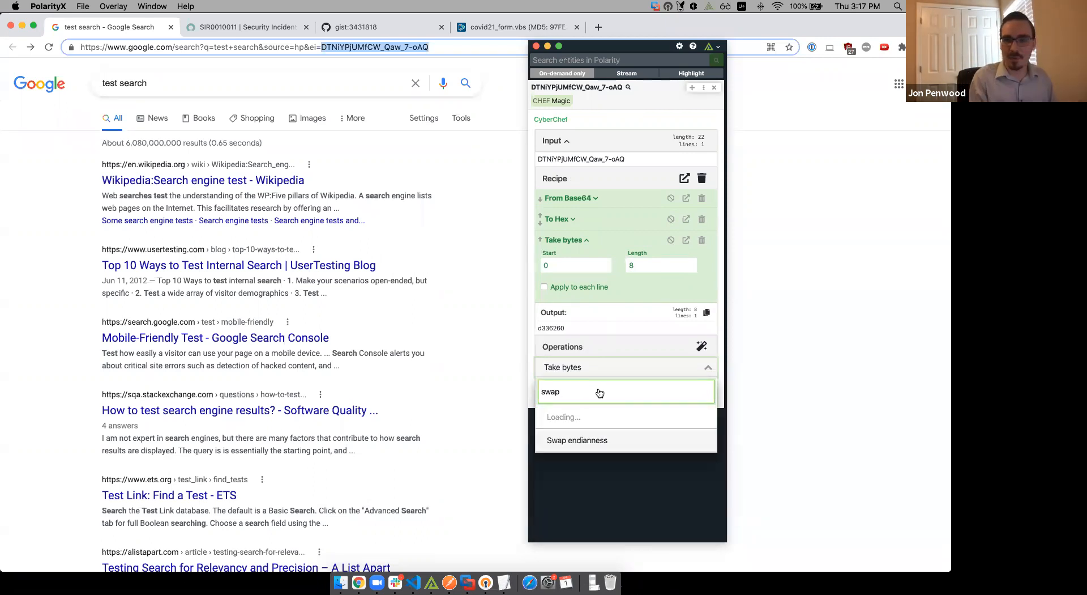
left_click(593, 417)
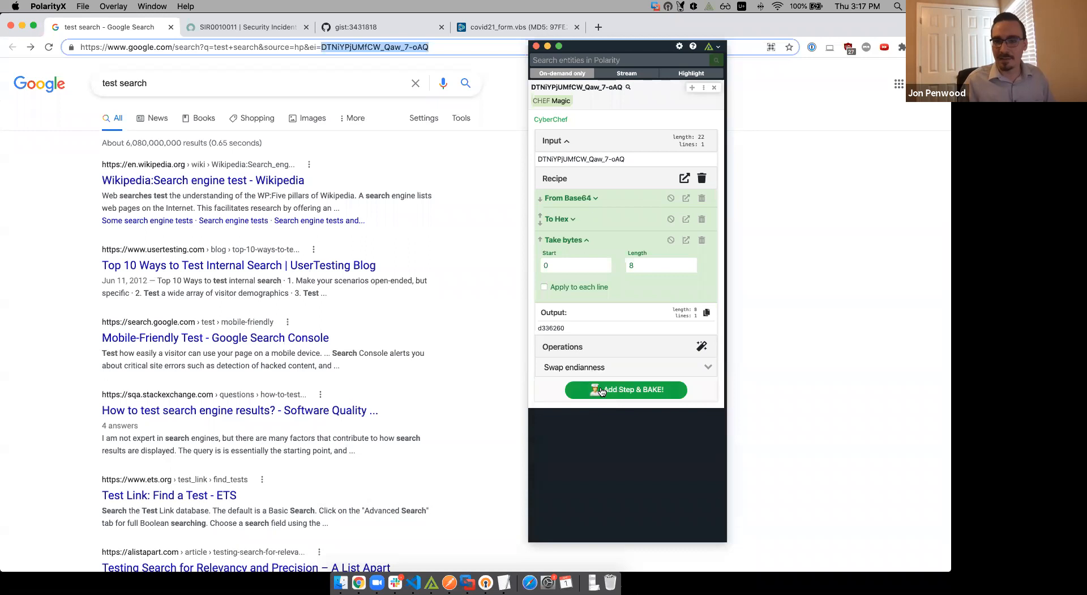
left_click(602, 390)
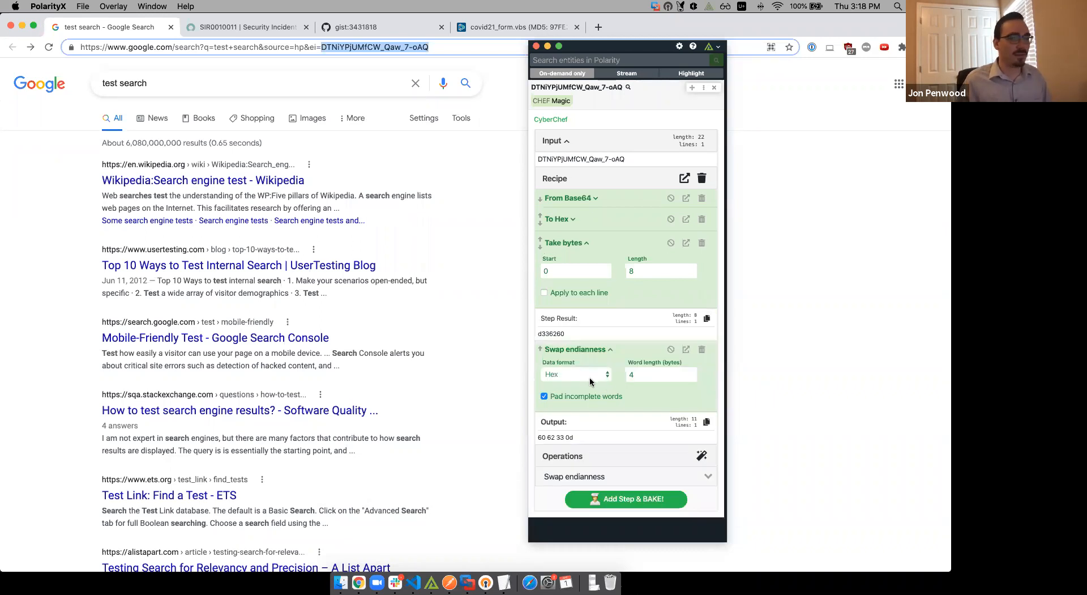
left_click(579, 243)
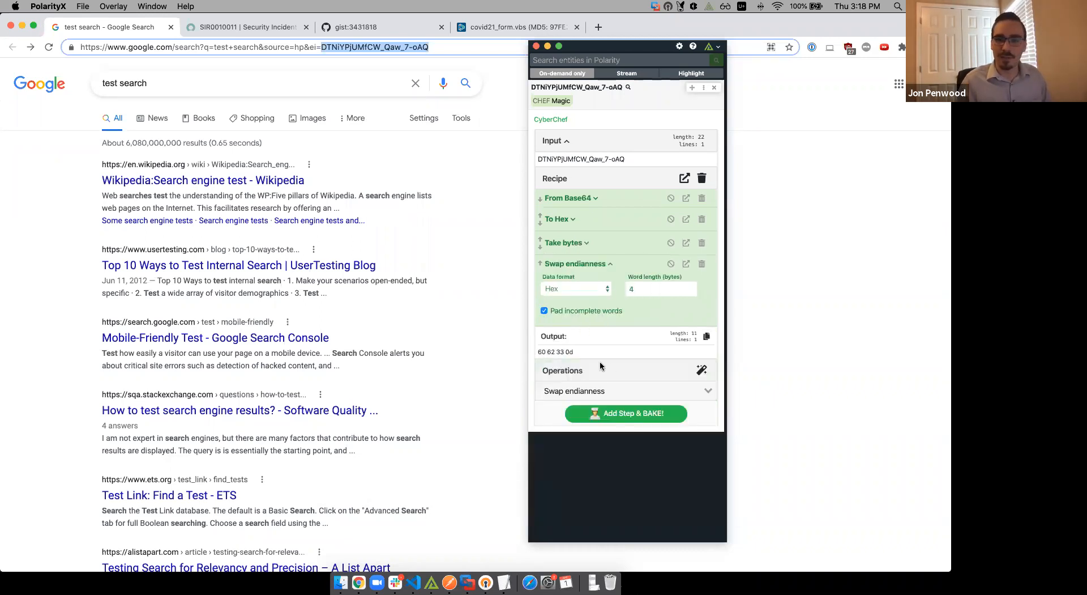
Find the From Base operation and bake it into the recipe after Swap endianness.
left_click(605, 389)
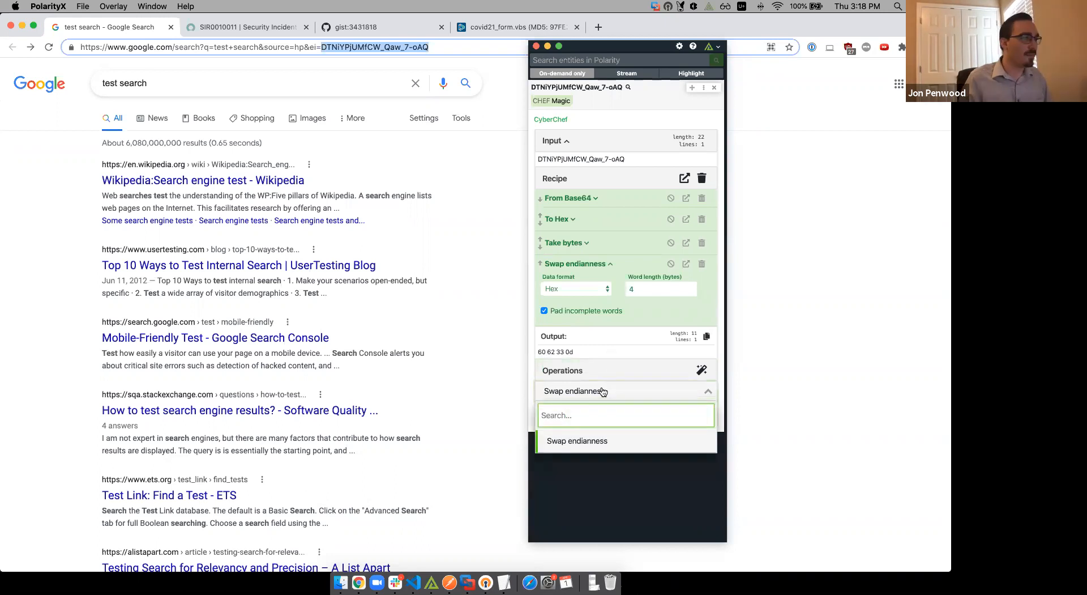
type("fro")
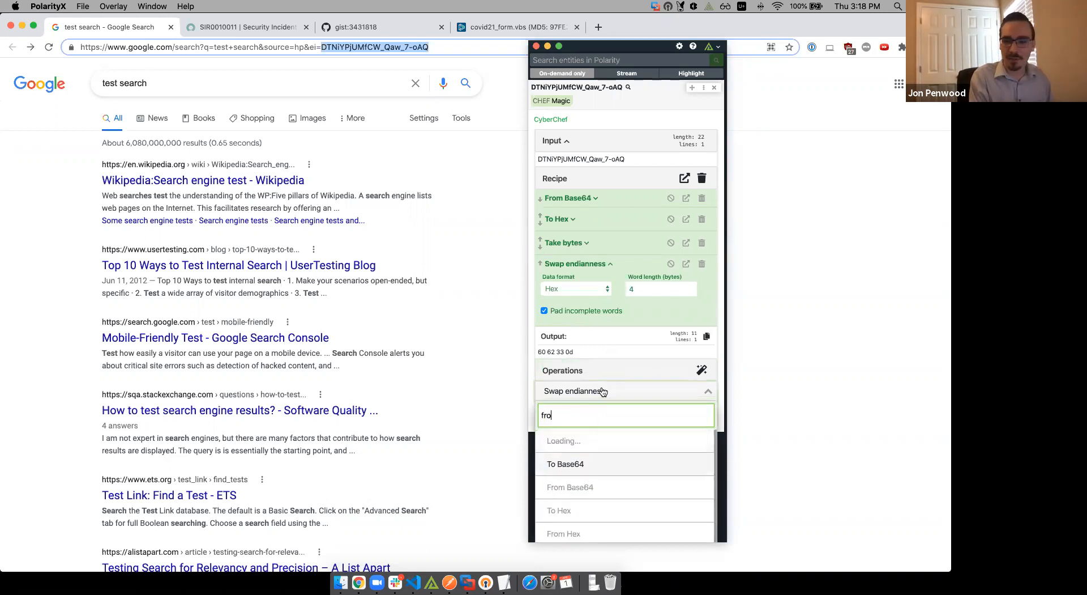
type("m base")
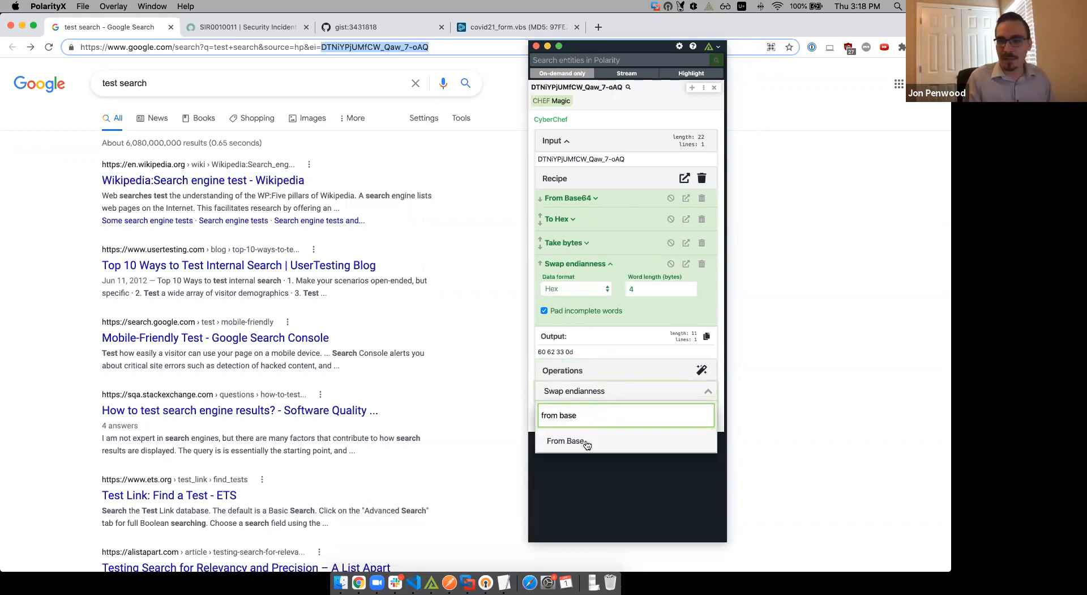
left_click(589, 441)
left_click(594, 414)
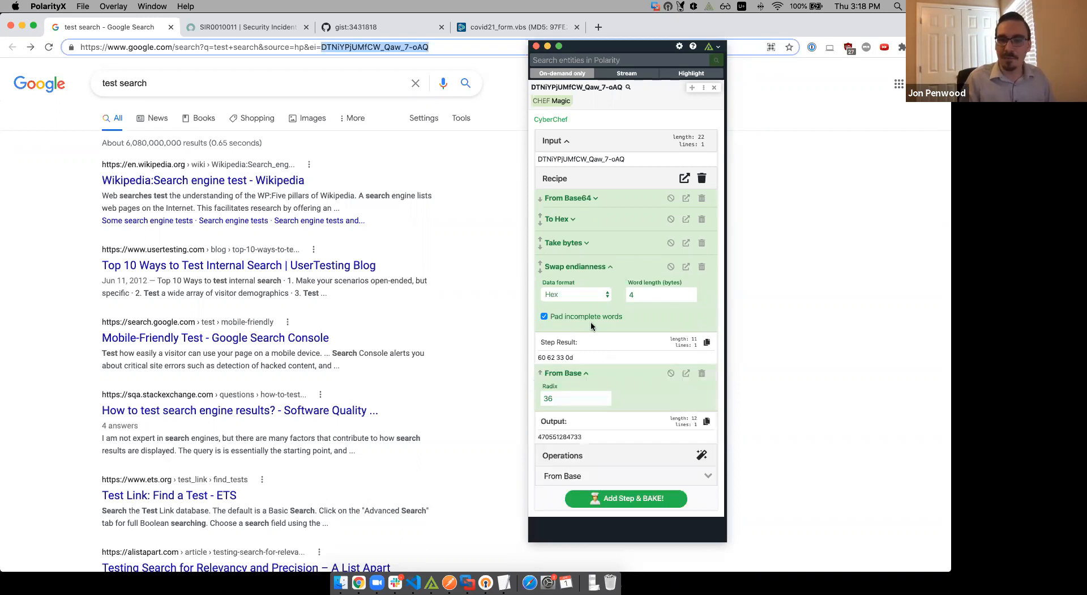
Collapse the Swap endianness step and set the From Base step's radix to 16.
left_click(592, 271)
left_click(569, 319)
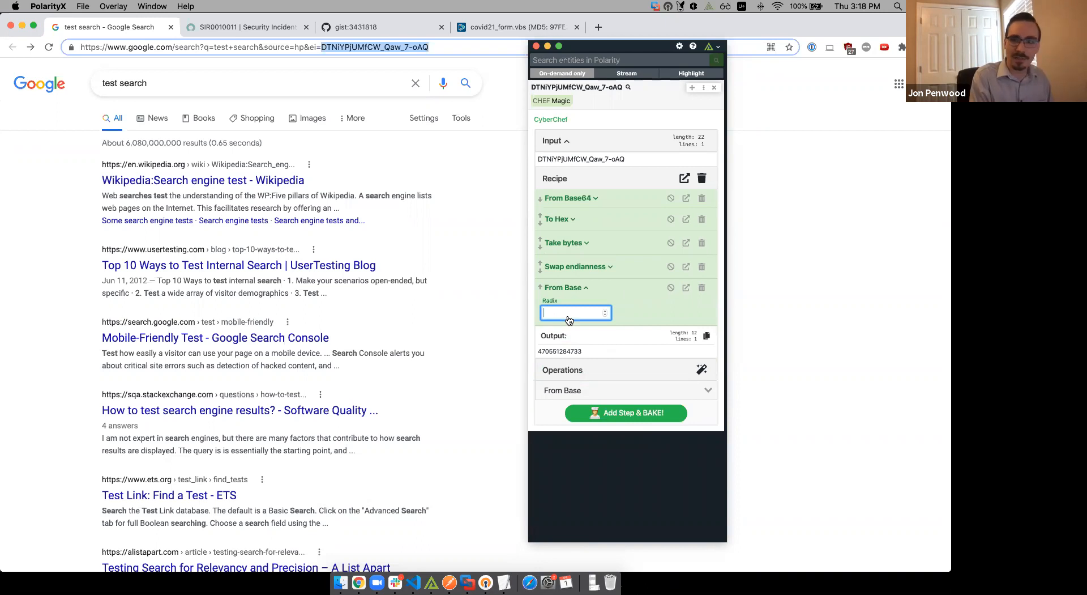
left_click(632, 318)
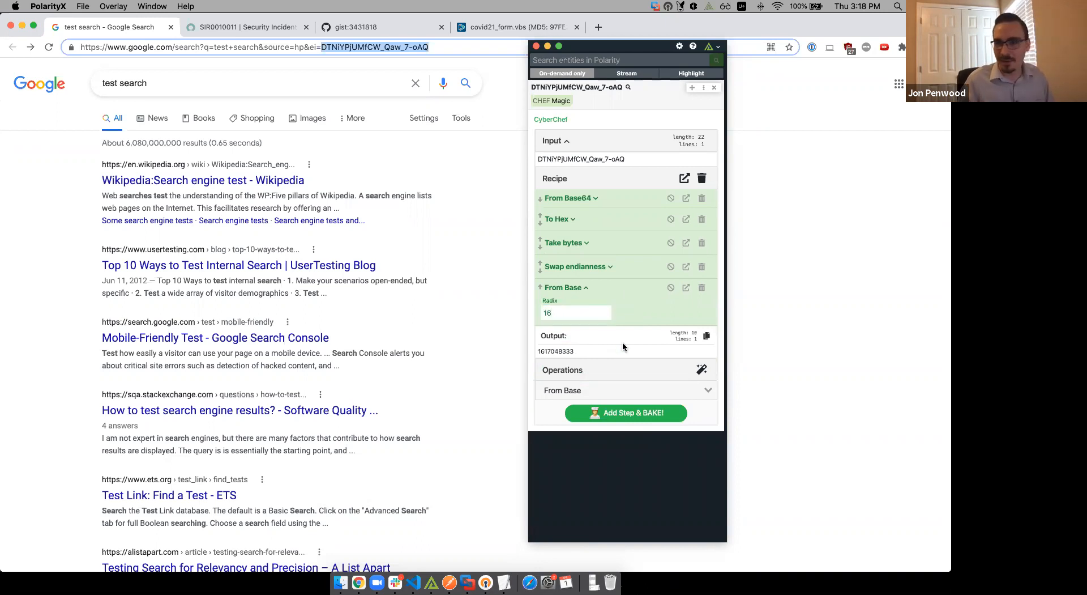
left_click(615, 412)
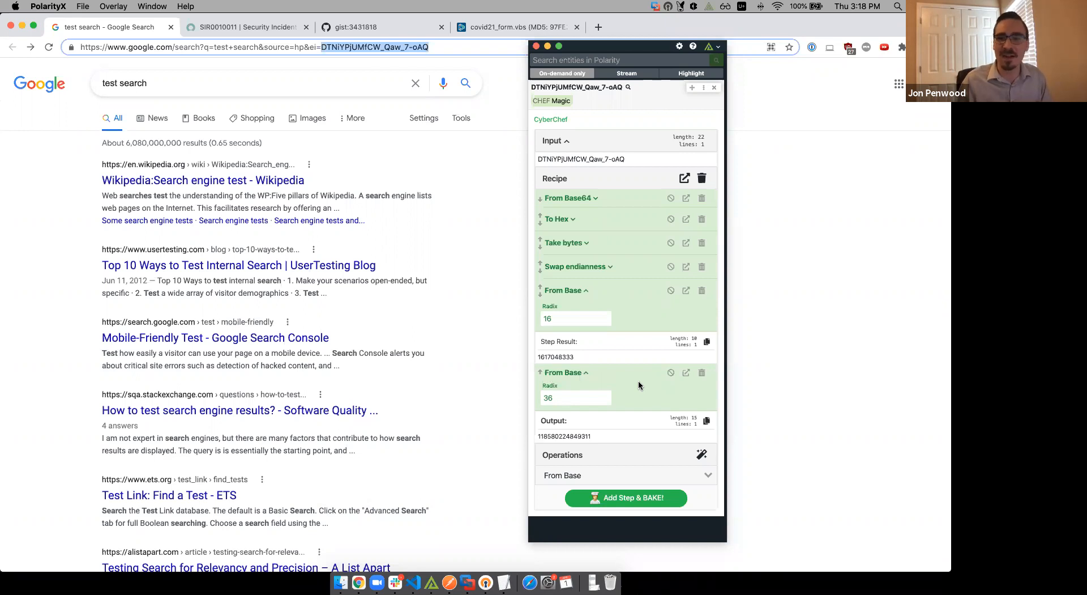
left_click(702, 374)
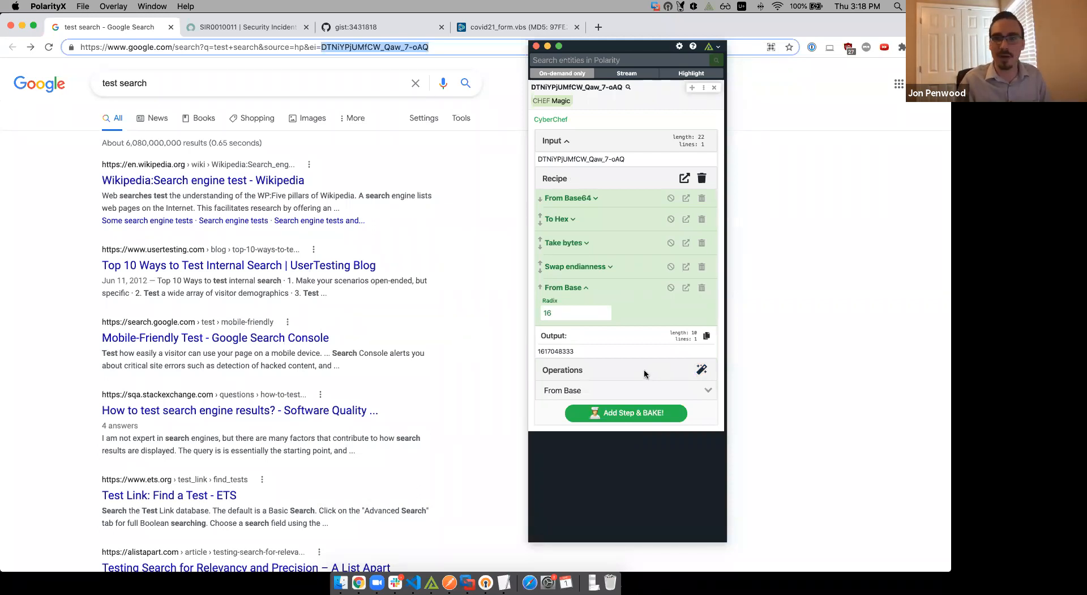
Bake a From UNIX Timestamp operation into the recipe after From Base and collapse the From Base step.
left_click(623, 392)
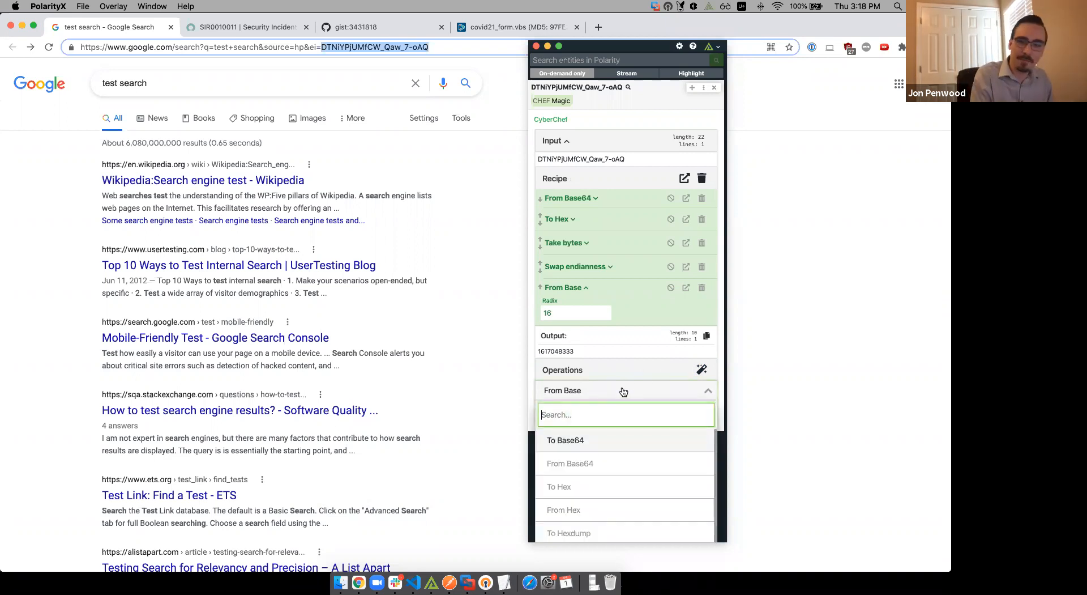
type("uni")
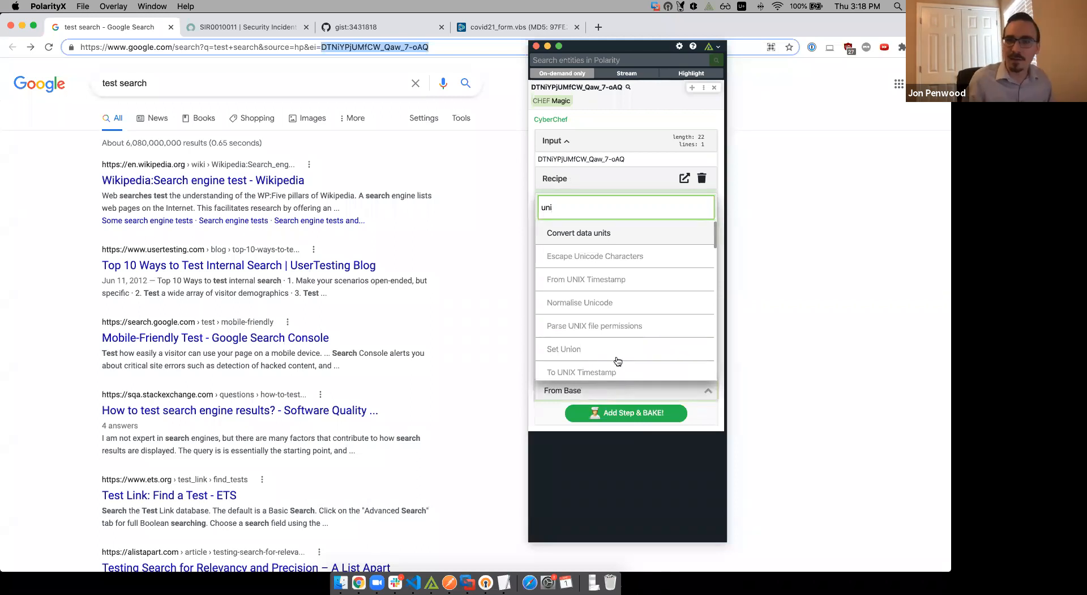
left_click(614, 282)
left_click(620, 414)
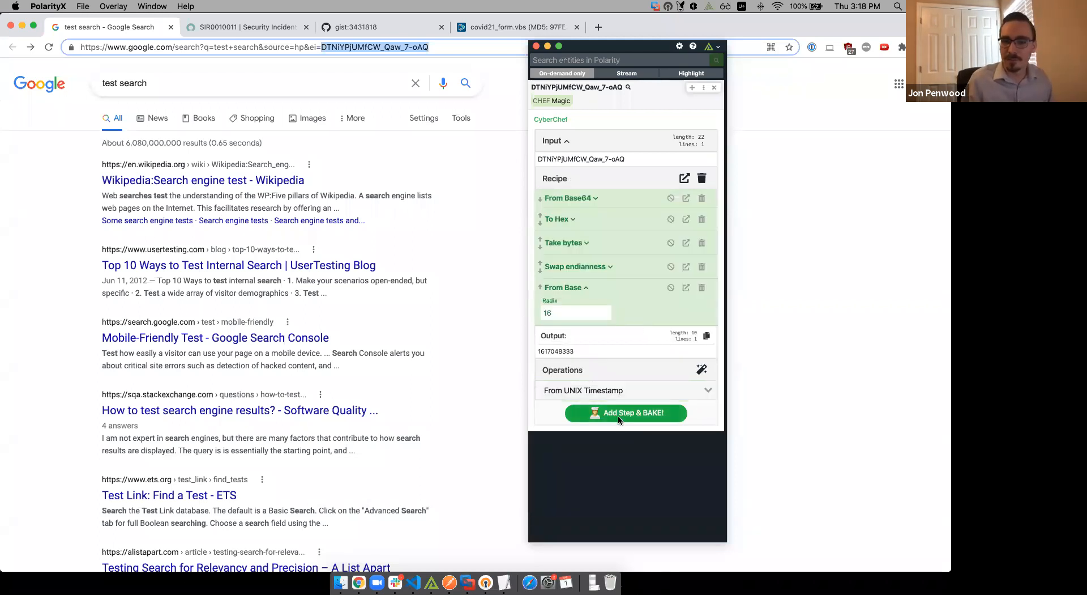
left_click(587, 290)
Highlight the ei value in the Google URL again to compare it with the decoded output, moving the overlay as needed.
left_click_drag(609, 45, 638, 38)
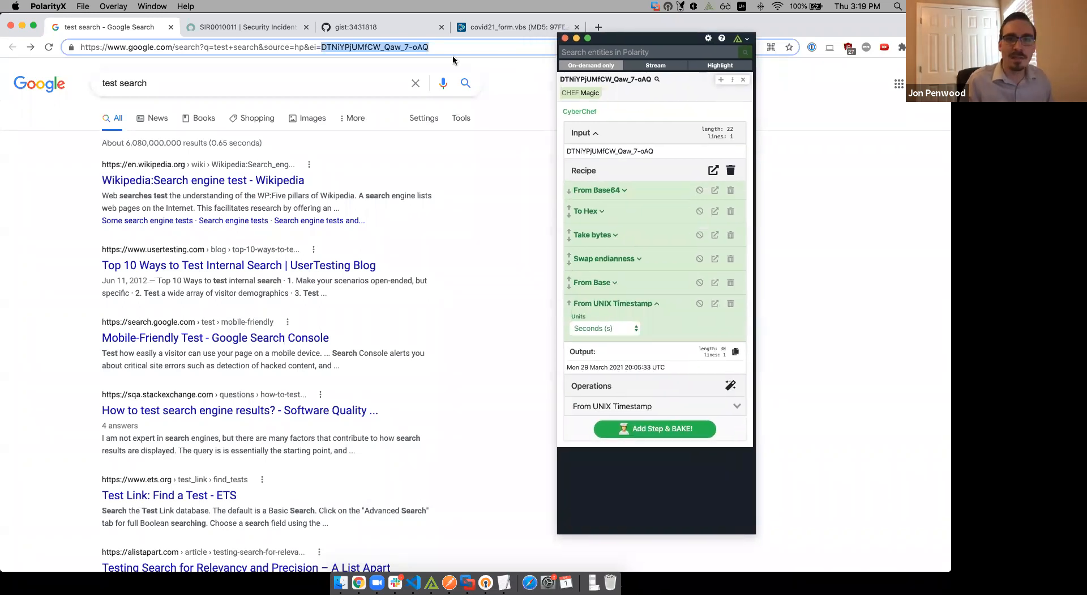
left_click(341, 47)
left_click_drag(321, 47, 431, 44)
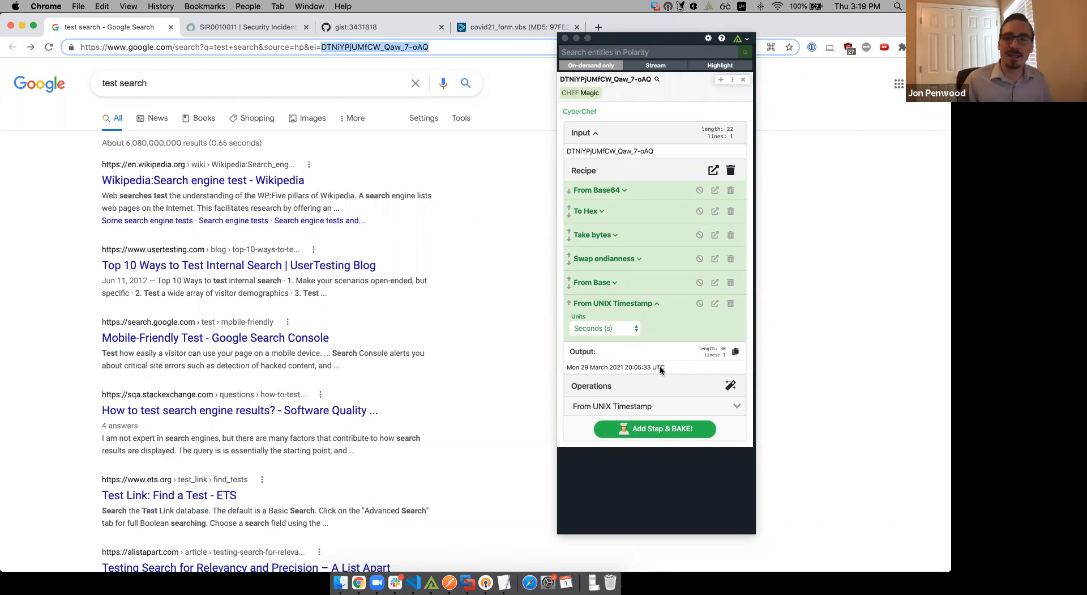
left_click_drag(647, 39, 614, 64)
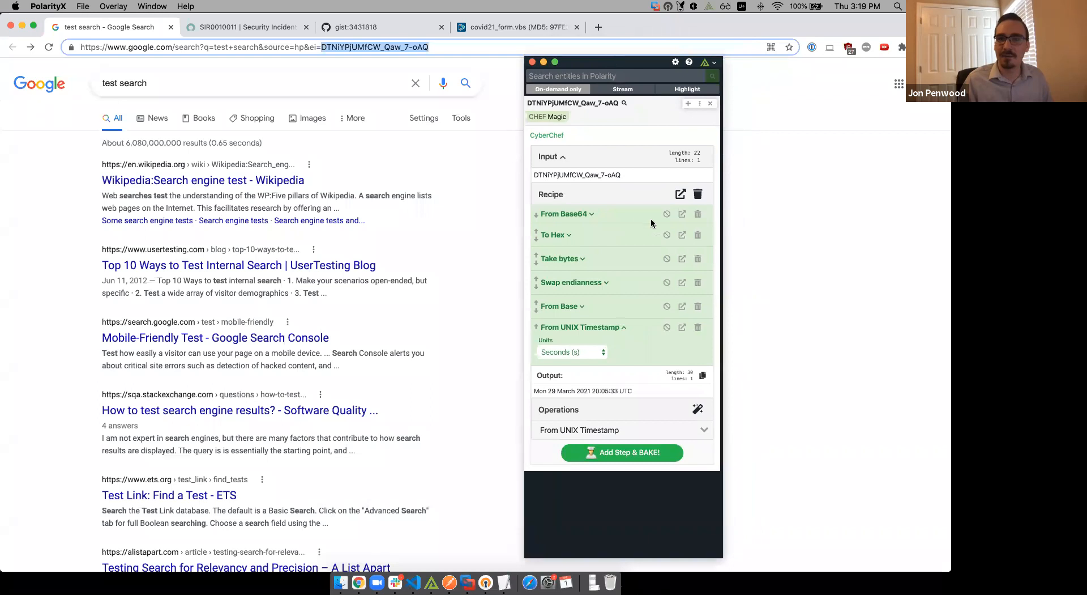
Open the recipe in the full CyberChef site and view its Save recipe dialog, closing it without saving.
left_click(680, 195)
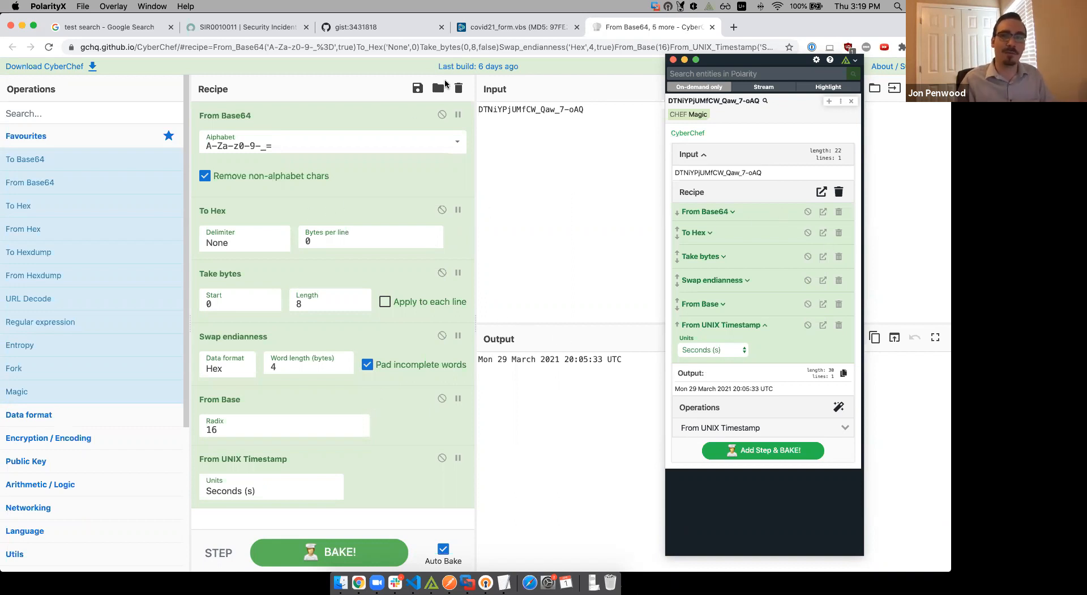
left_click(418, 88)
left_click(418, 89)
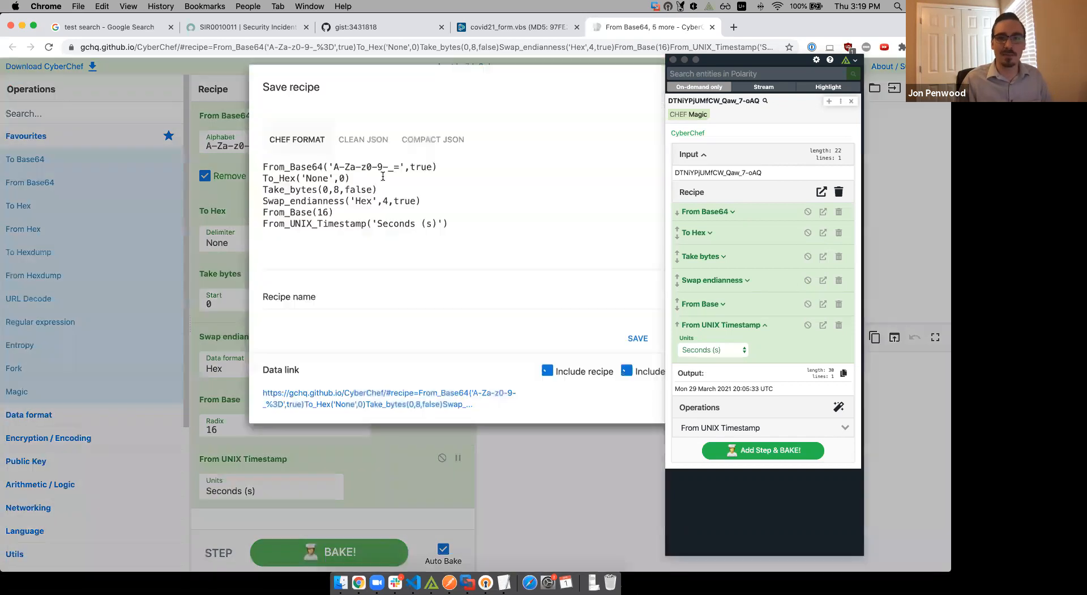
left_click_drag(760, 66, 635, 70)
left_click(673, 348)
left_click(672, 349)
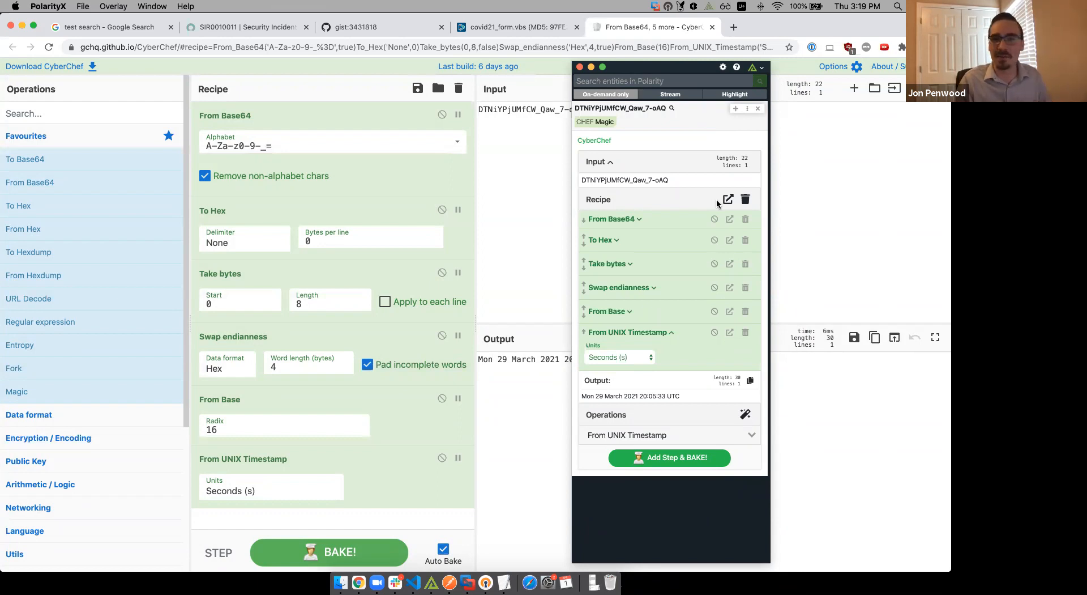
Move the Polarity overlay clear of CyberChef's input and output text.
left_click_drag(665, 68, 646, 66)
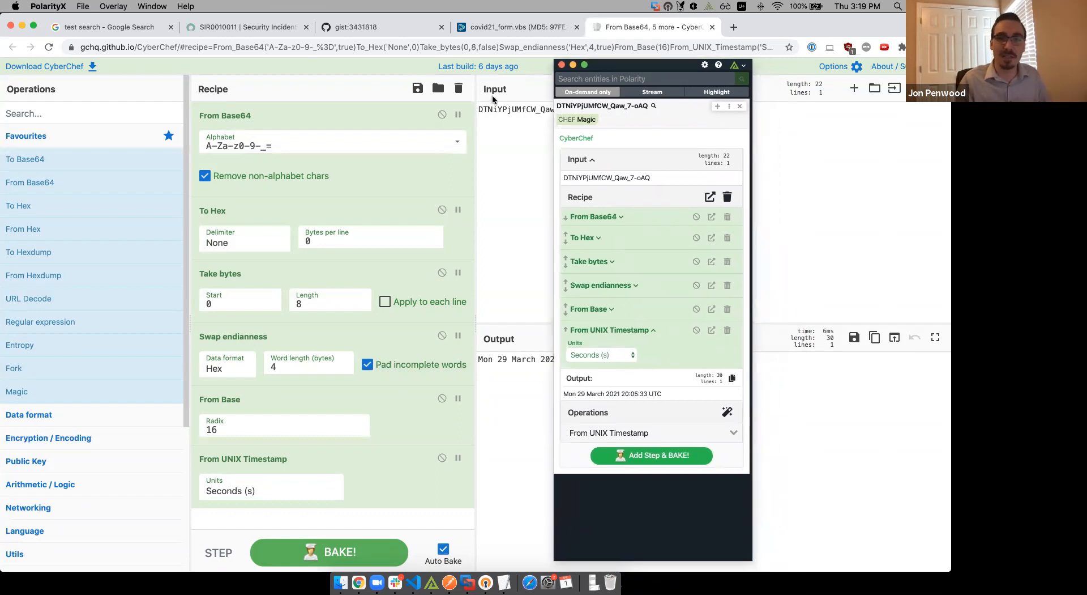
left_click_drag(713, 67, 822, 64)
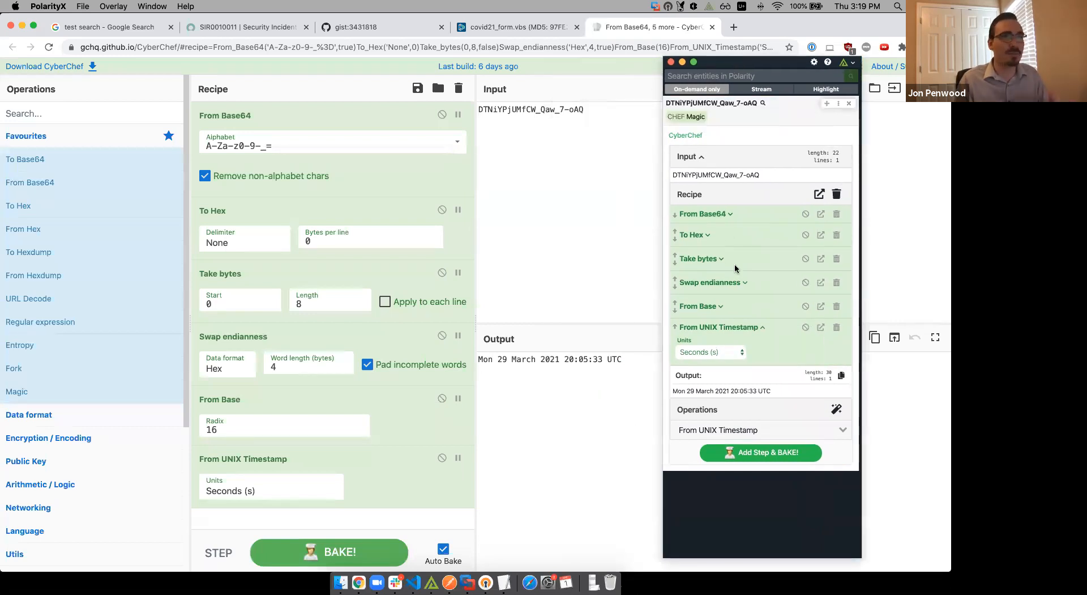
left_click(542, 109)
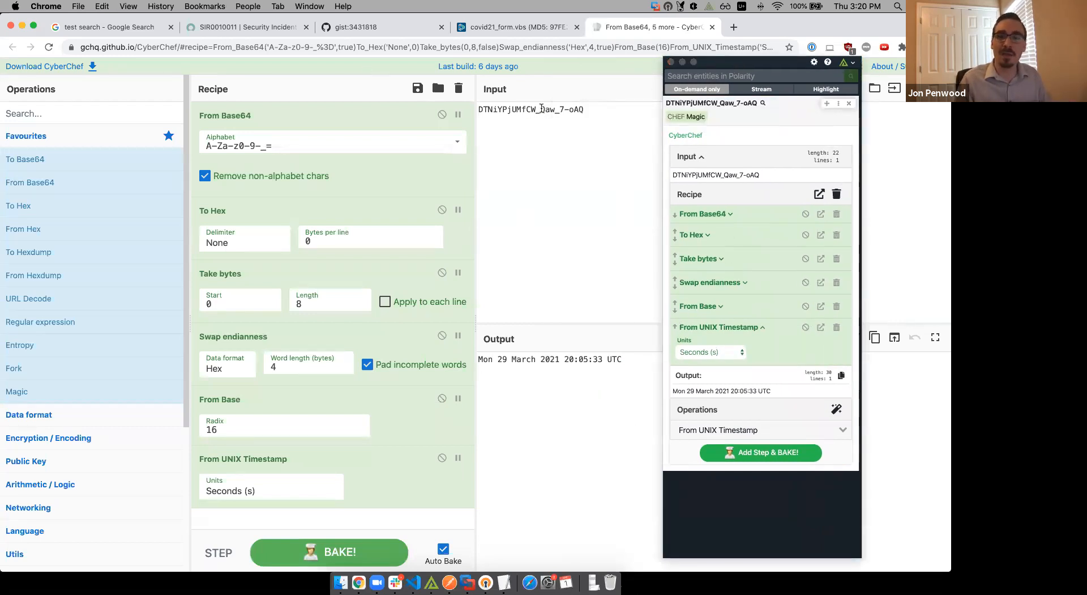
Return to the Google results and run a new search for "test searches".
left_click(123, 29)
left_click(199, 83)
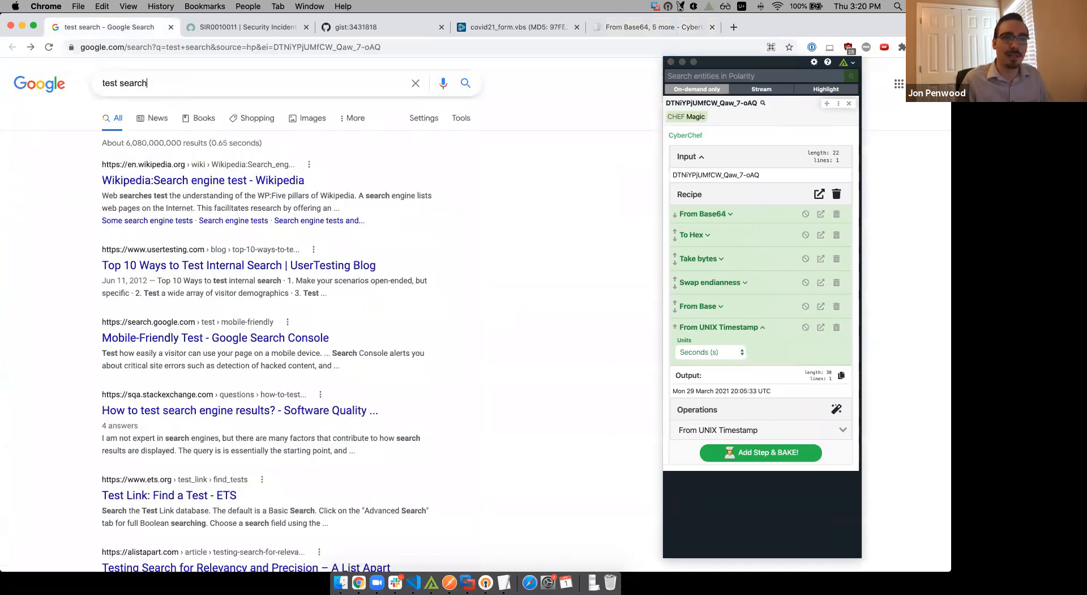
type("es")
key("Return")
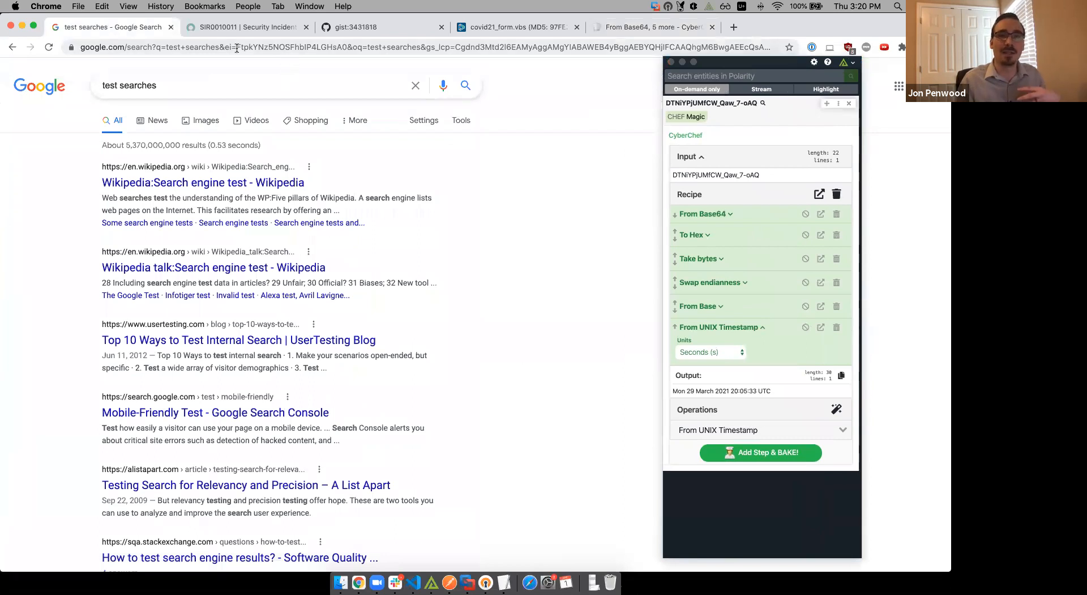
Copy the ei value from the new search URL and replace CyberChef's input with it.
left_click_drag(237, 48, 338, 46)
key("ctrl+c")
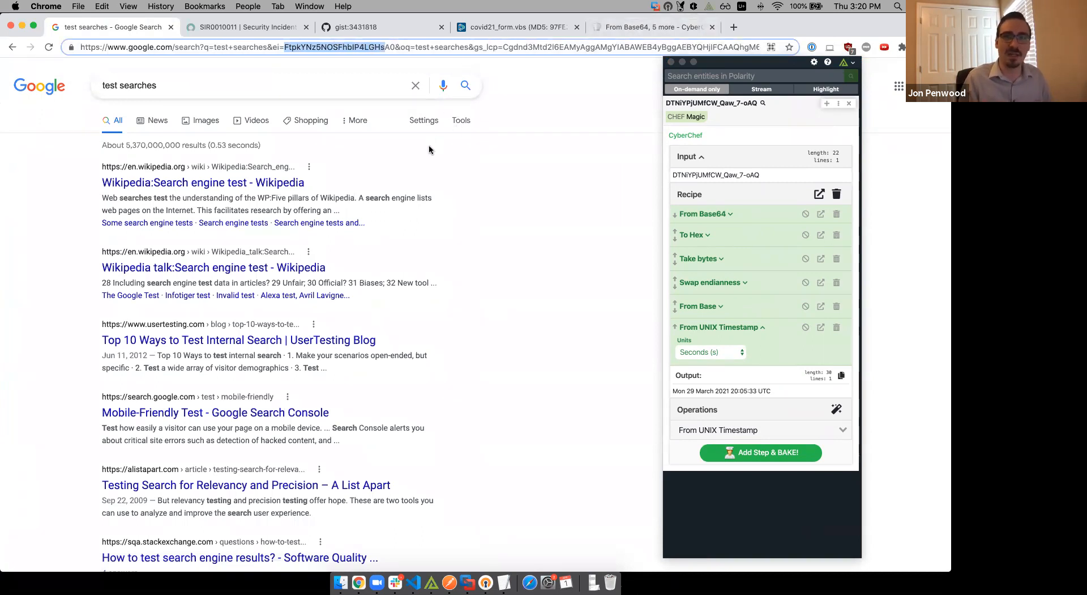
left_click(630, 28)
left_click(516, 169)
key("ctrl+a")
key("ctrl+v")
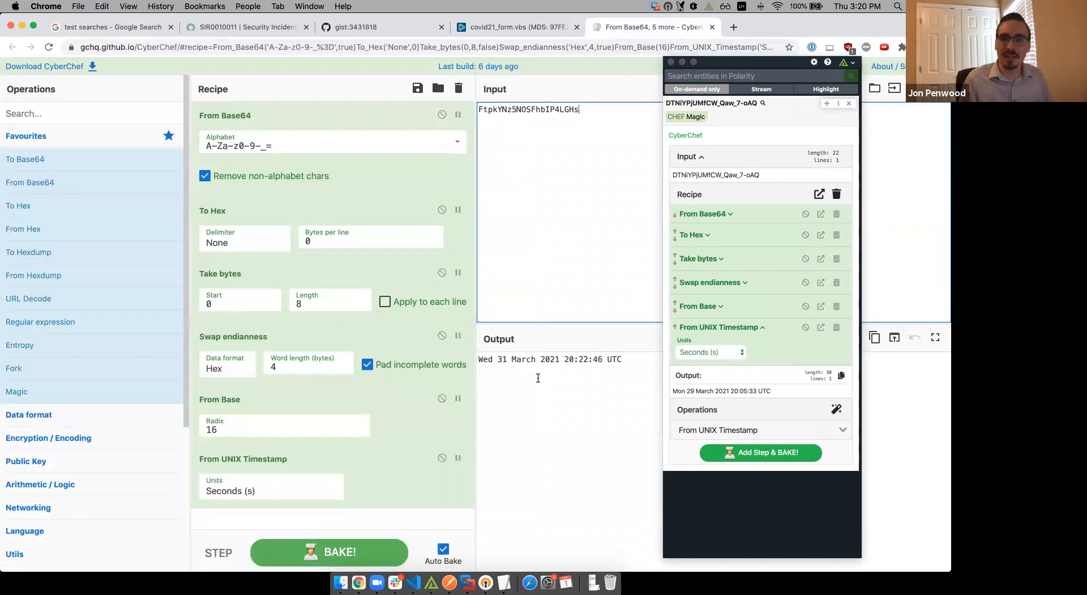
Highlight the decoded timestamp in CyberChef's output to examine it.
left_click(482, 359)
left_click_drag(480, 359, 635, 358)
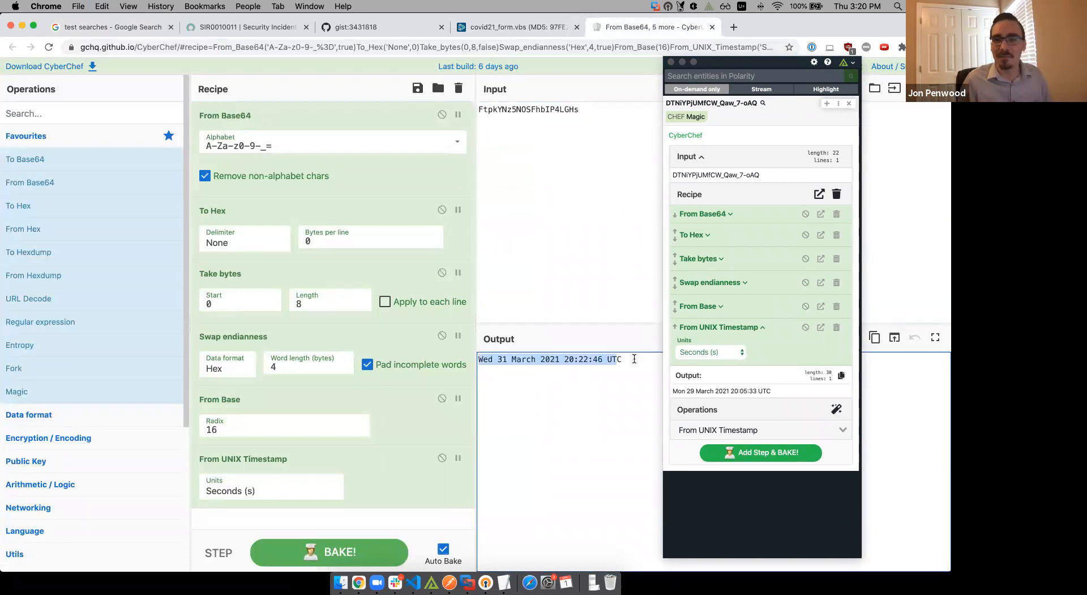
left_click(621, 360)
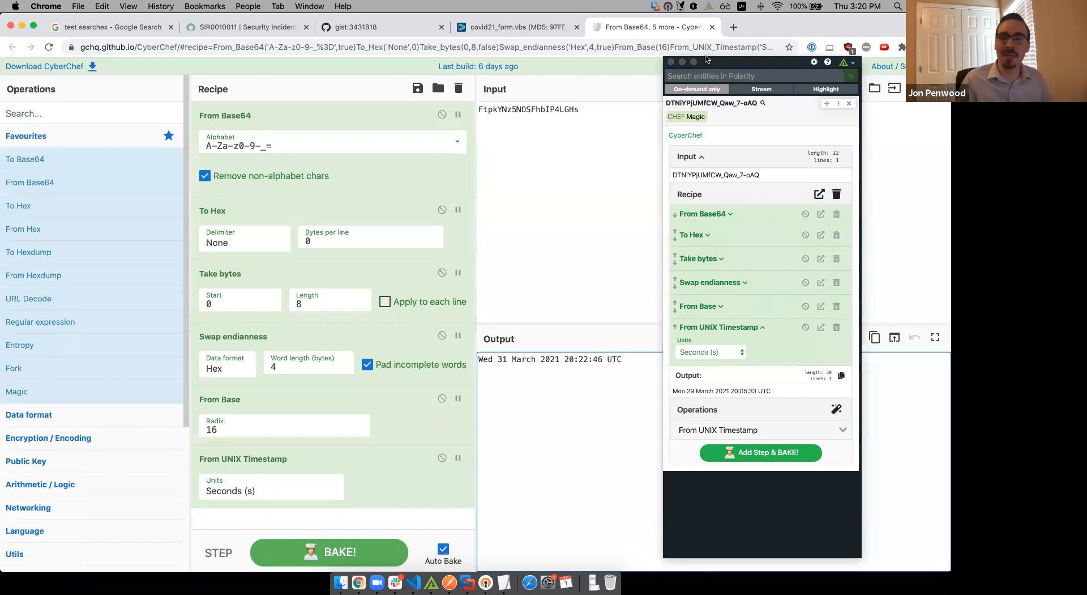
Reposition the Polarity overlay over CyberChef and reload it to clear the previous lookup.
left_click(725, 64)
left_click_drag(725, 64, 678, 62)
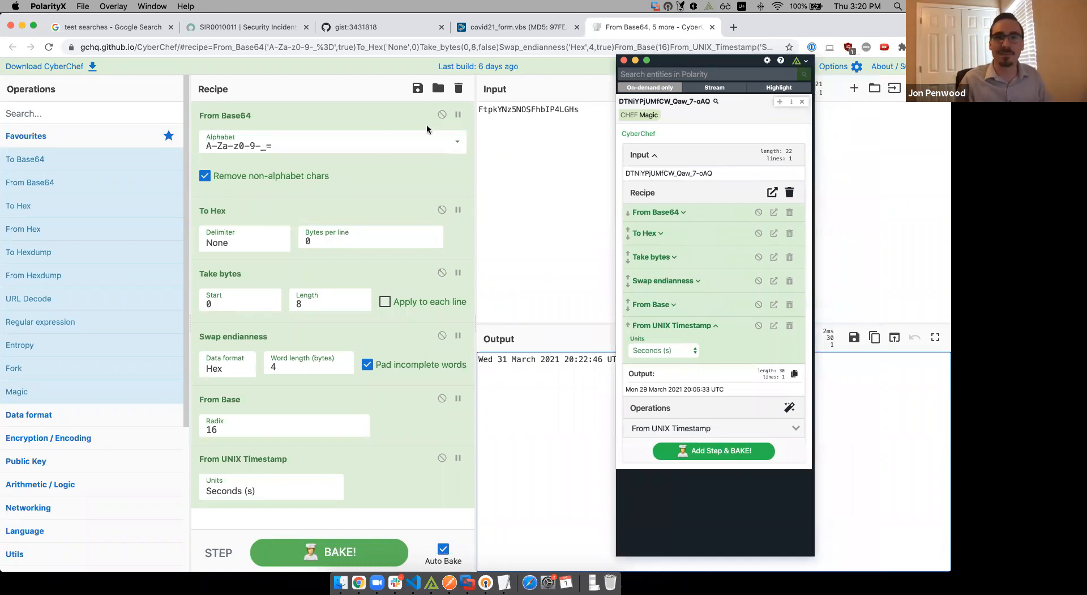
left_click_drag(679, 58, 584, 55)
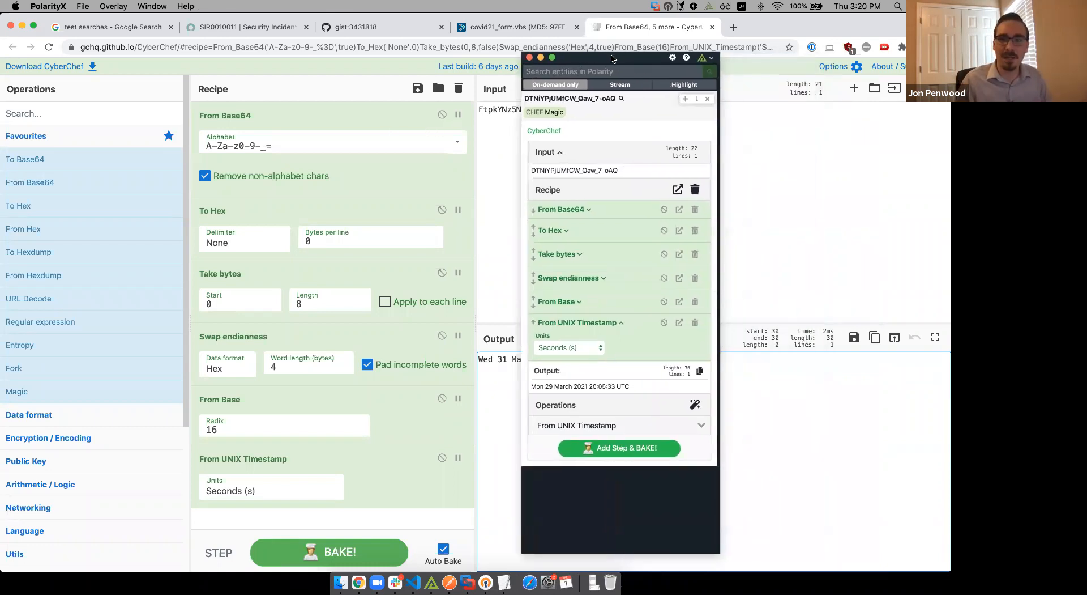
right_click(620, 134)
left_click(629, 137)
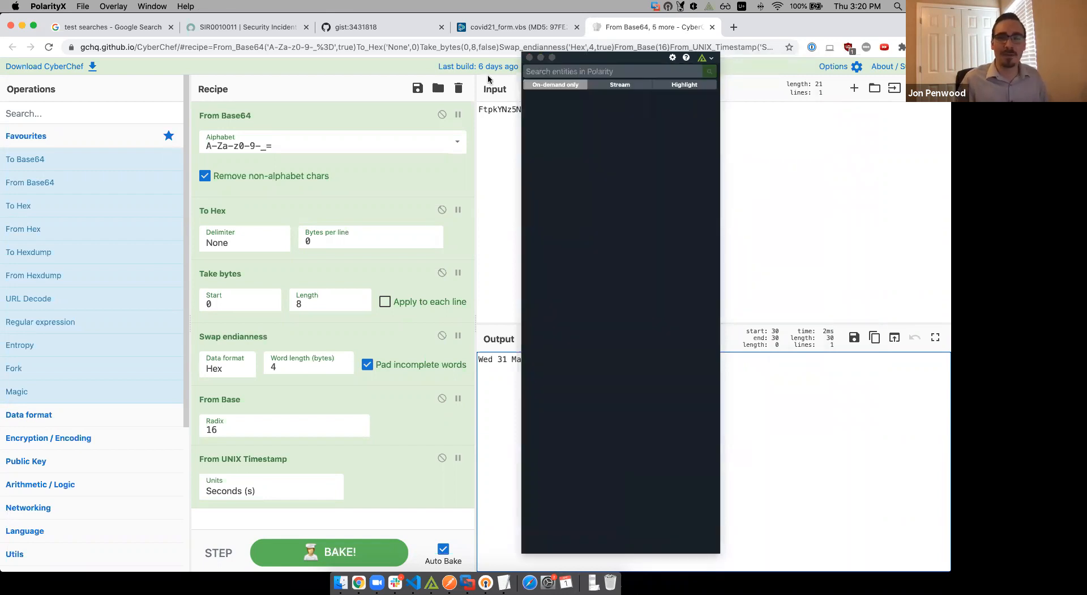
Switch to the ServiceNow phishing incident, move the overlay aside and bring the encoded Description text into view.
left_click(257, 31)
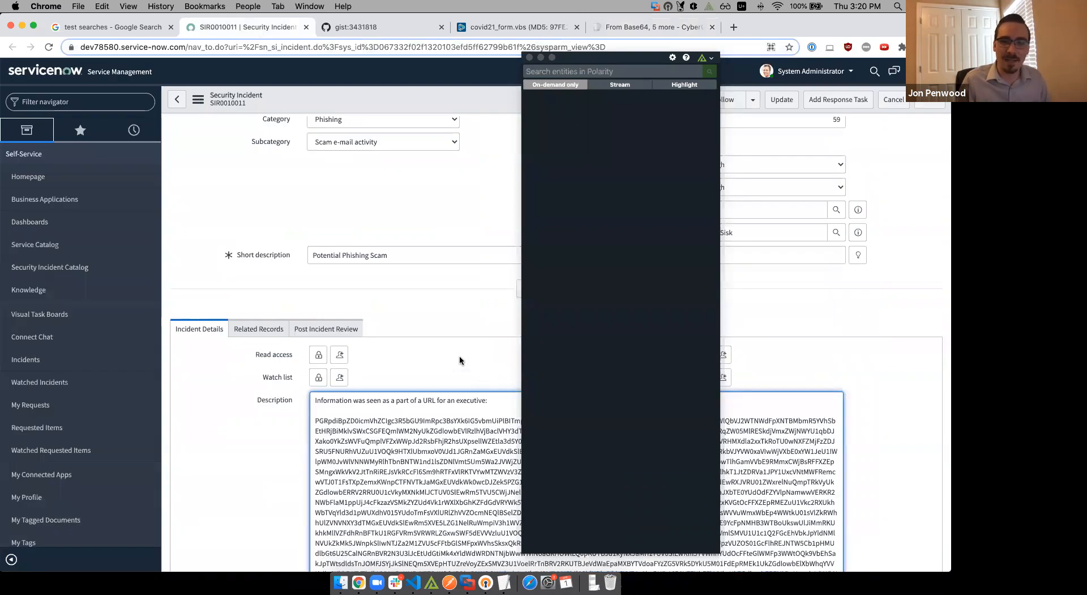
left_click_drag(601, 60, 780, 70)
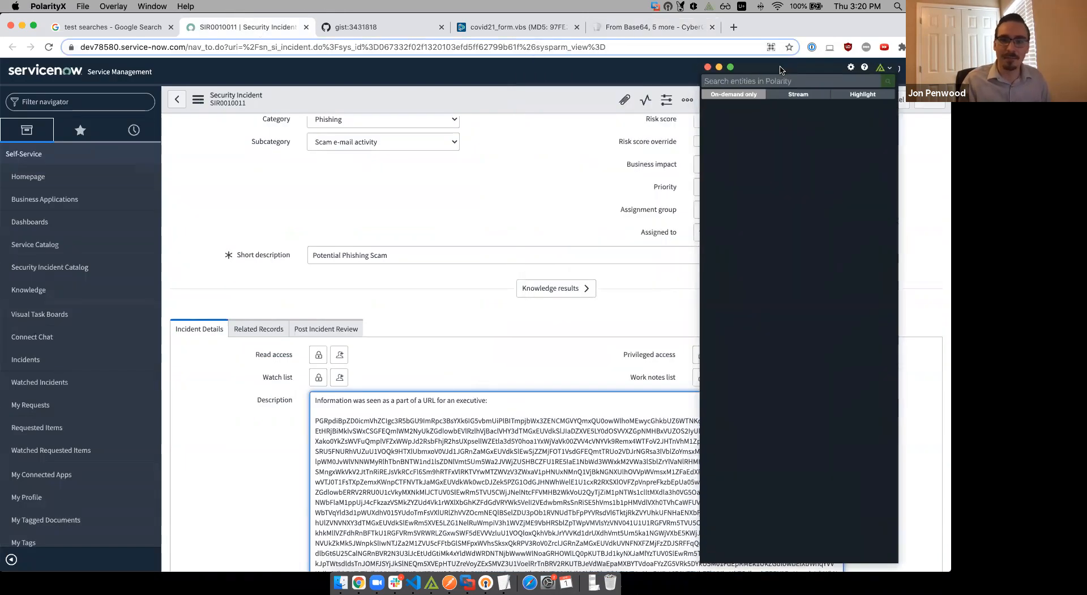
left_click(530, 230)
scroll(530, 229, "down", 3)
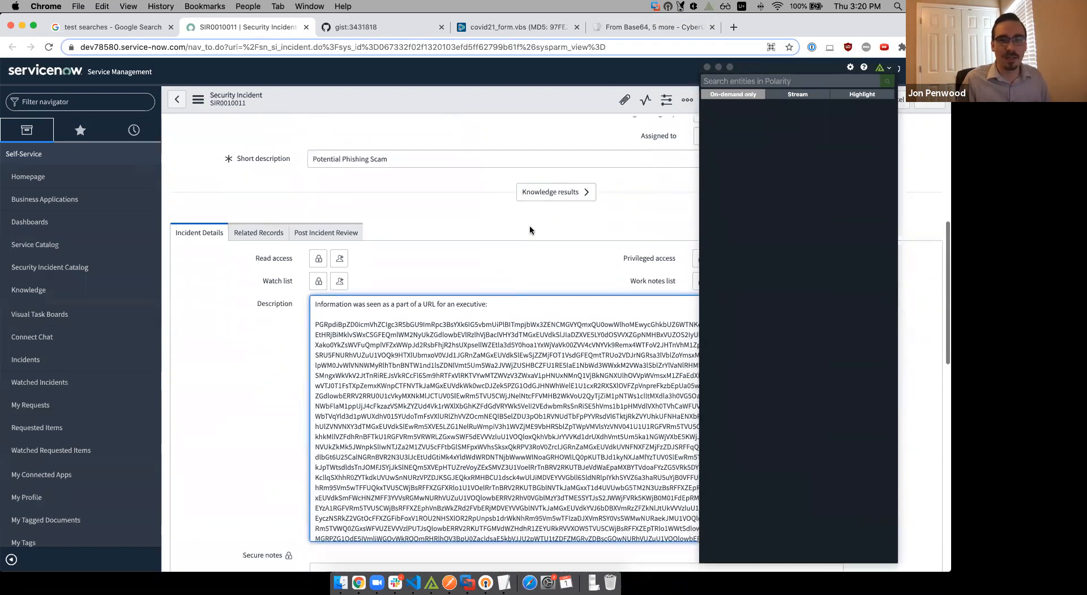
scroll(396, 255, "down", 1)
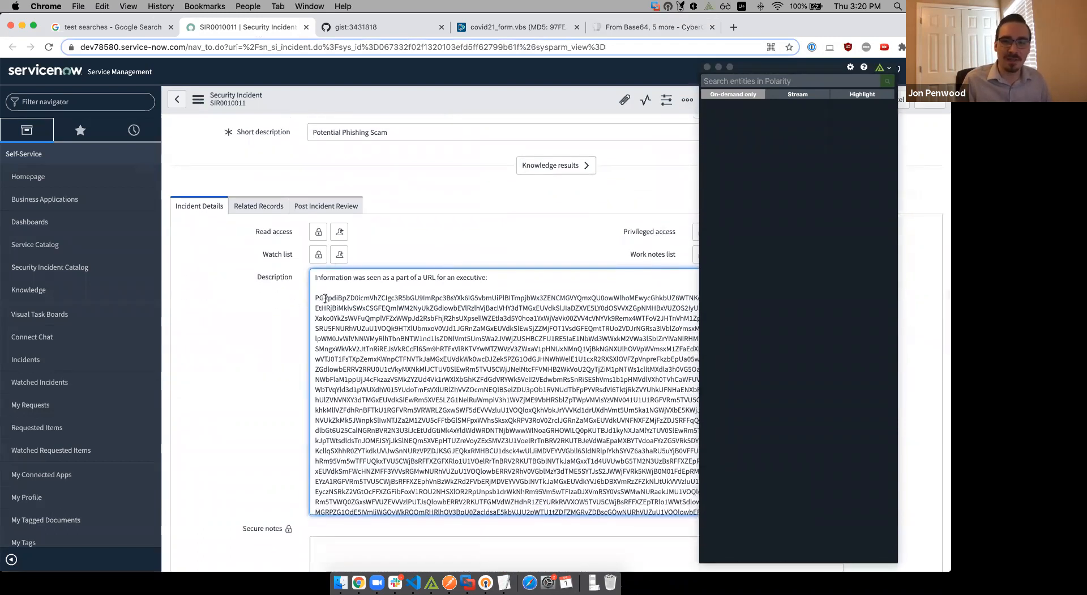
scroll(326, 295, "down", 1)
scroll(322, 289, "up", 1)
scroll(315, 282, "up", 1)
scroll(315, 281, "up", 1)
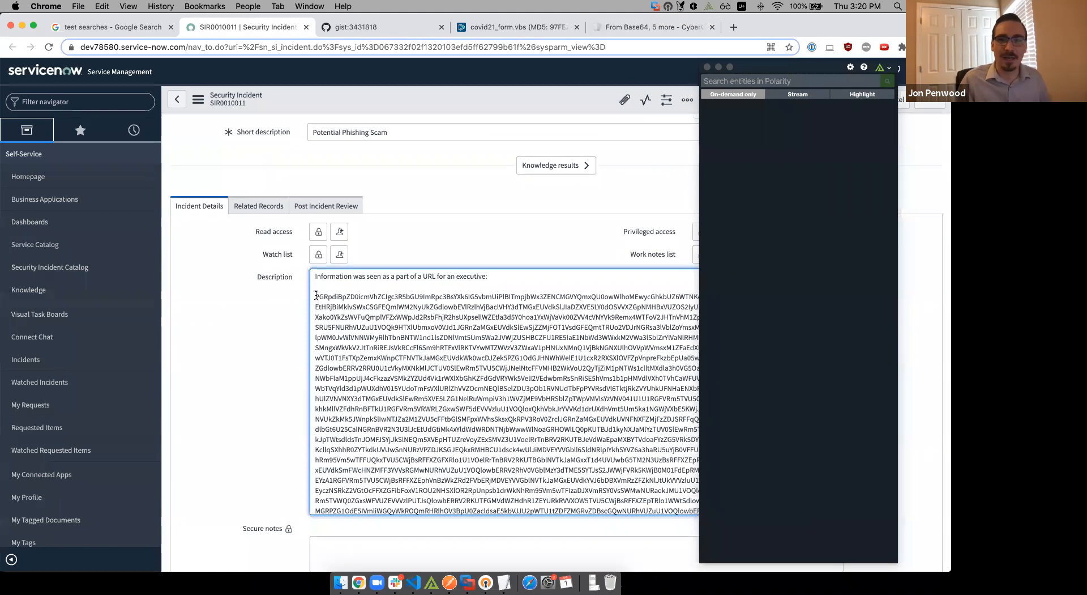
Copy the entire encoded string from the incident's Description and search the clipboard with Polarity.
left_click_drag(316, 296, 677, 554)
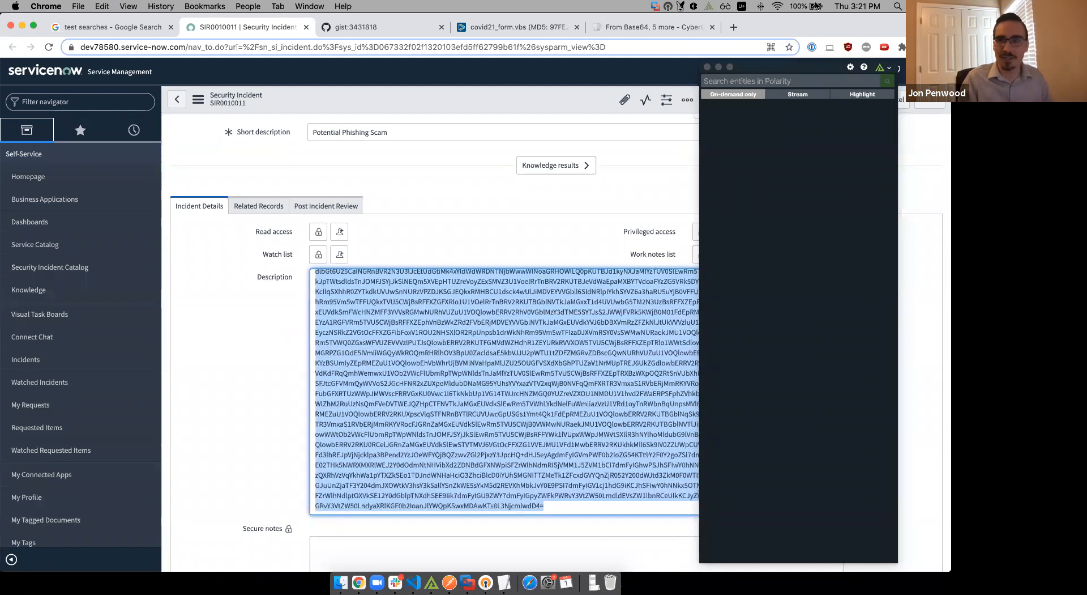
left_click_drag(780, 66, 556, 33)
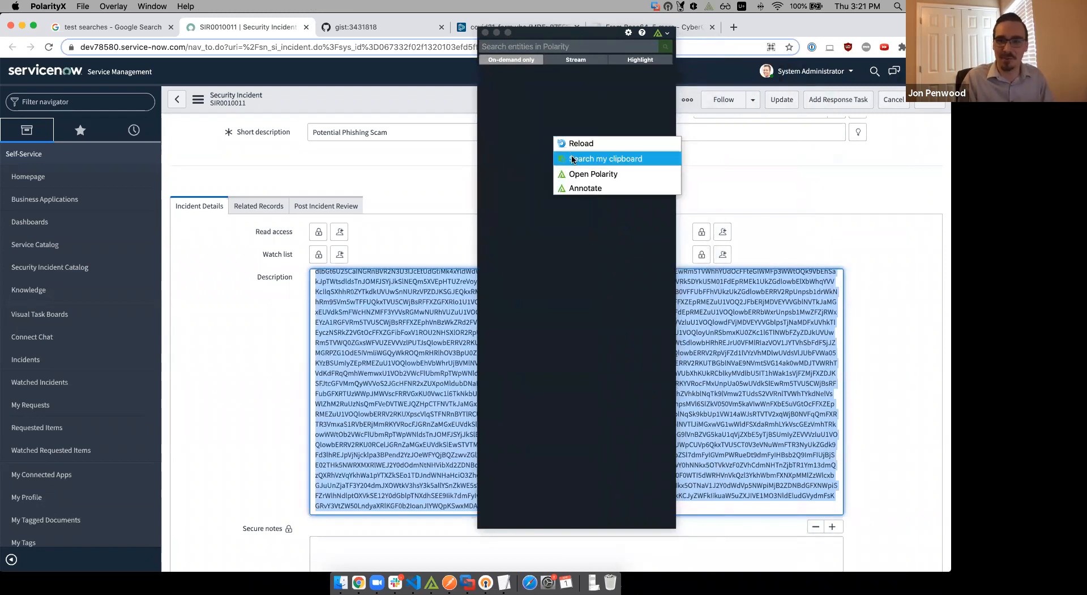
left_click(571, 159)
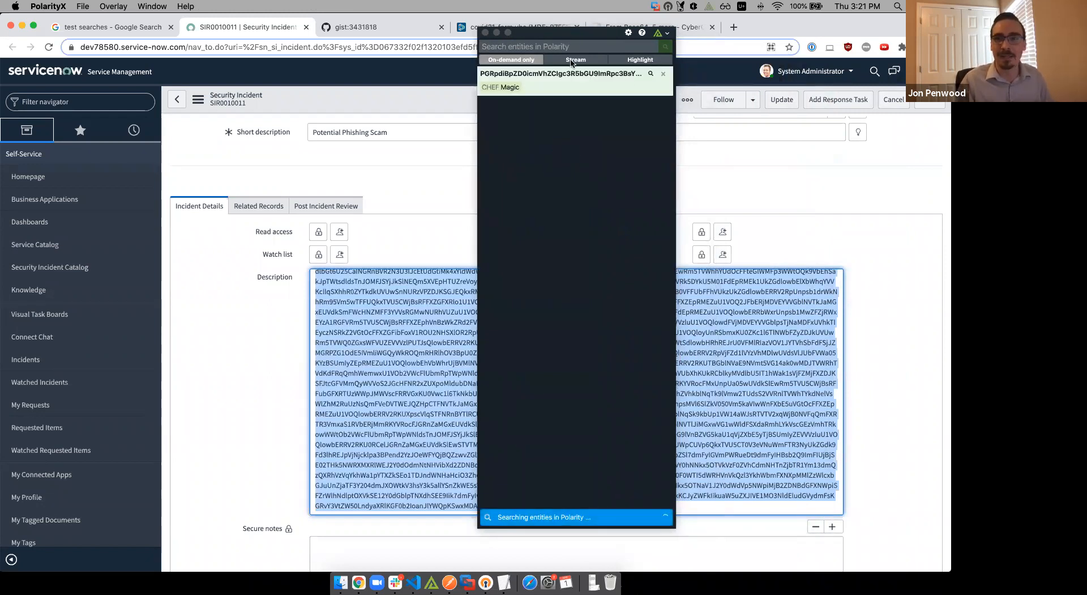
Expand the CyberChef result and its Input section, and look through the full encoded string.
left_click(580, 94)
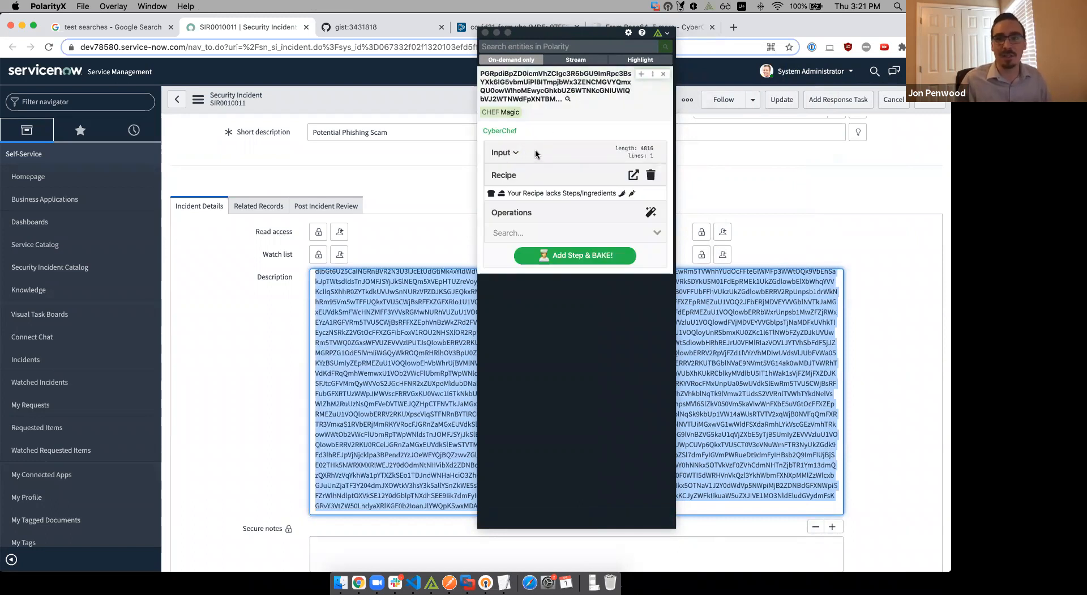
left_click(517, 152)
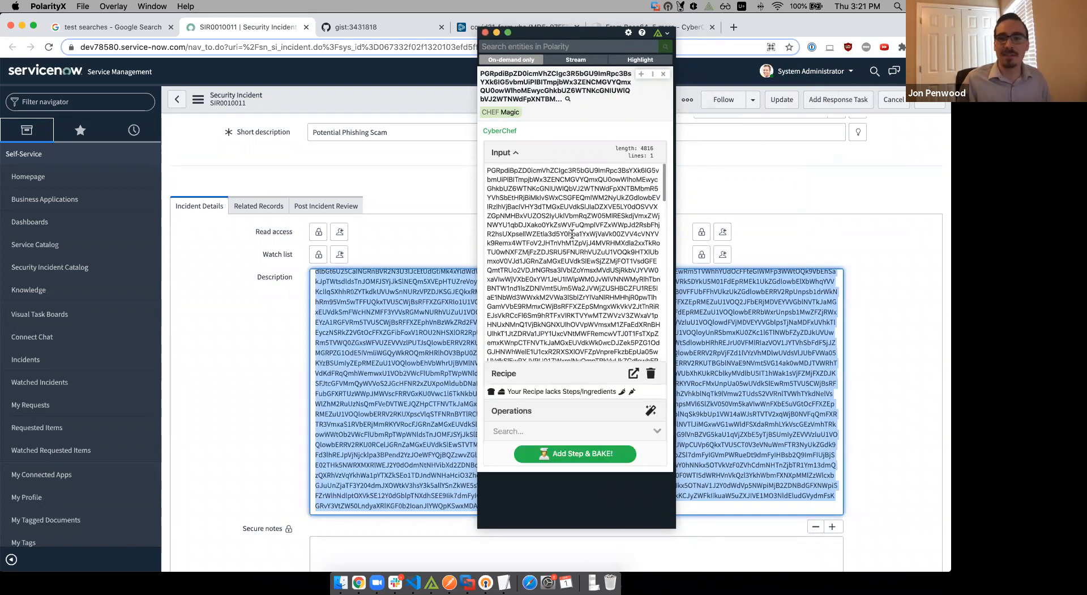
scroll(569, 235, "down", 10)
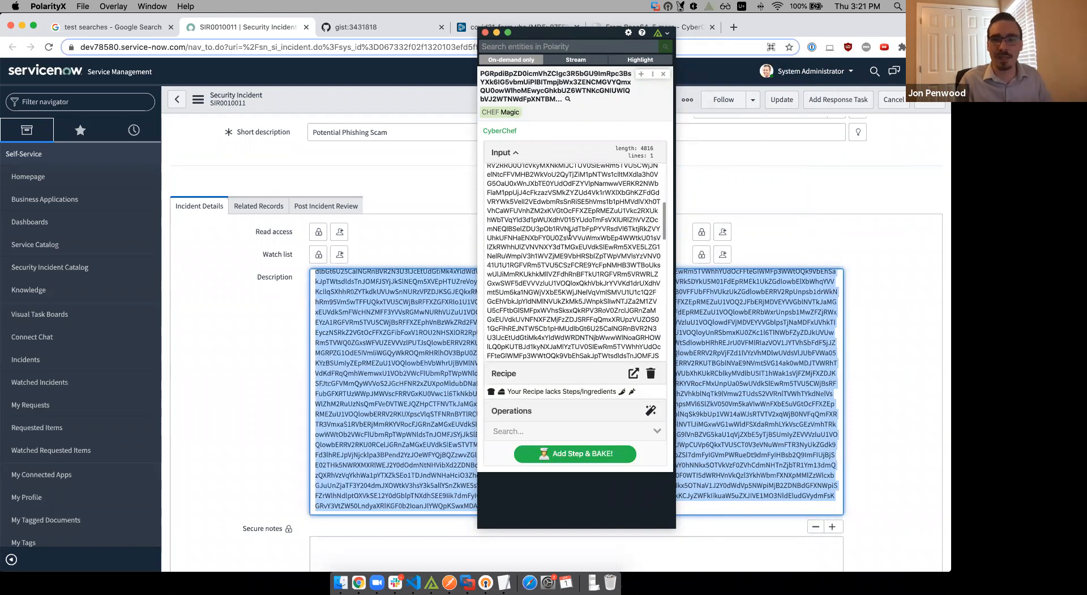
scroll(569, 235, "down", 5)
scroll(618, 258, "down", 3)
scroll(619, 259, "down", 3)
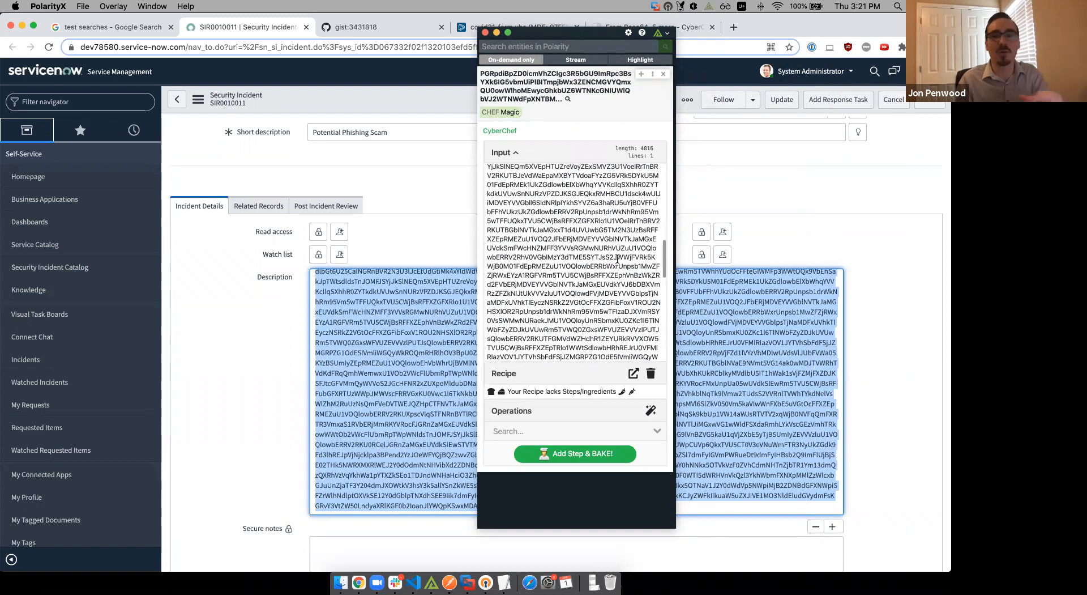
scroll(619, 245, "down", 8)
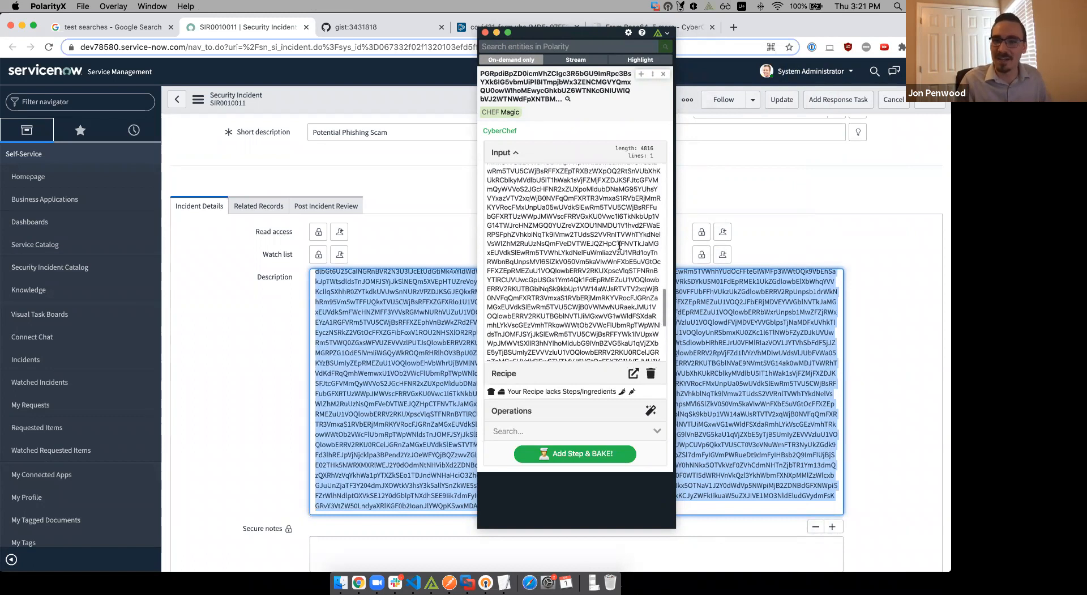
scroll(619, 245, "down", 3)
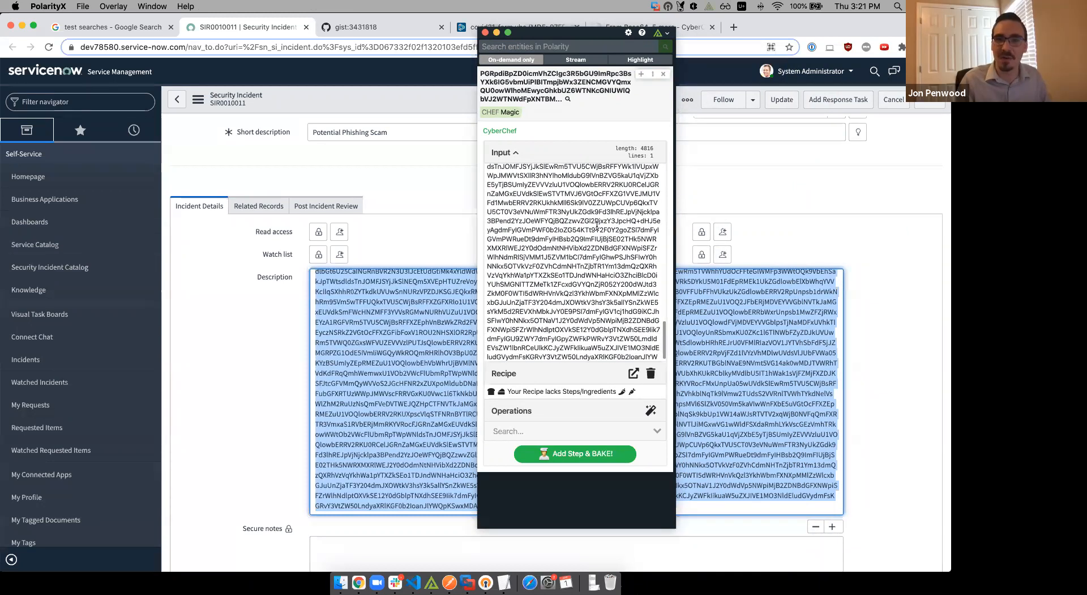
Collapse the Input section of the CyberChef result and highlight the input's length value.
scroll(532, 181, "up", 5)
left_click(507, 152)
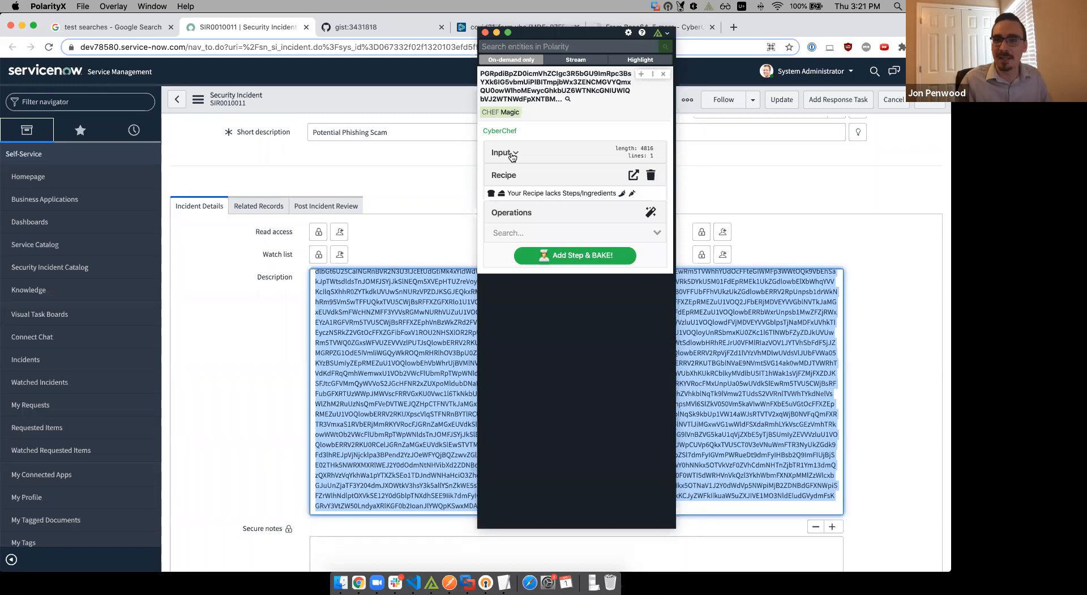
left_click_drag(639, 148, 657, 149)
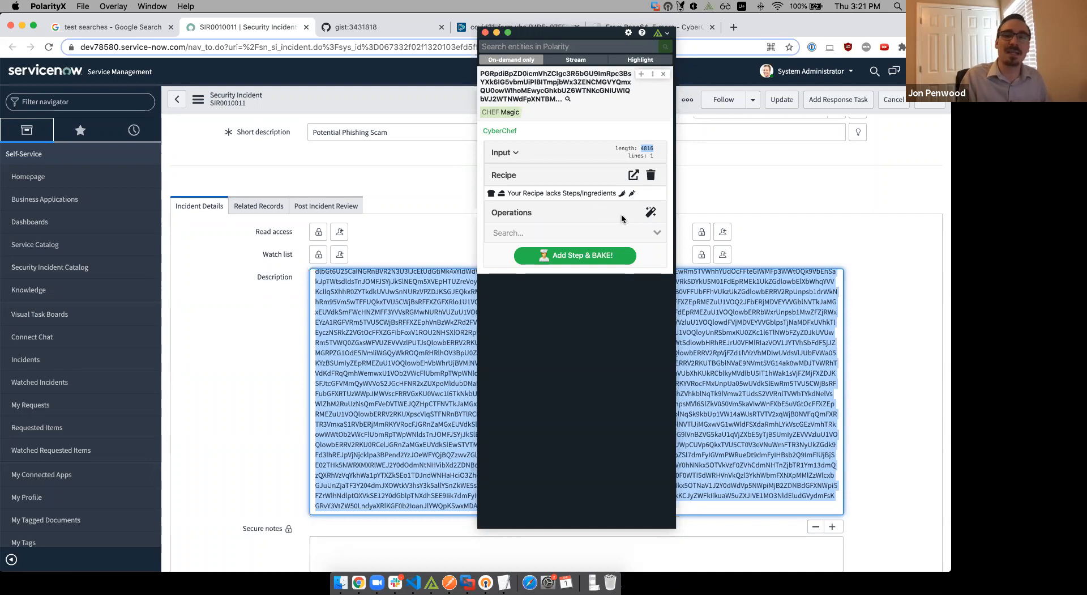
Add the From Base64 operation suggested by Magic to the recipe and bake it.
left_click(650, 214)
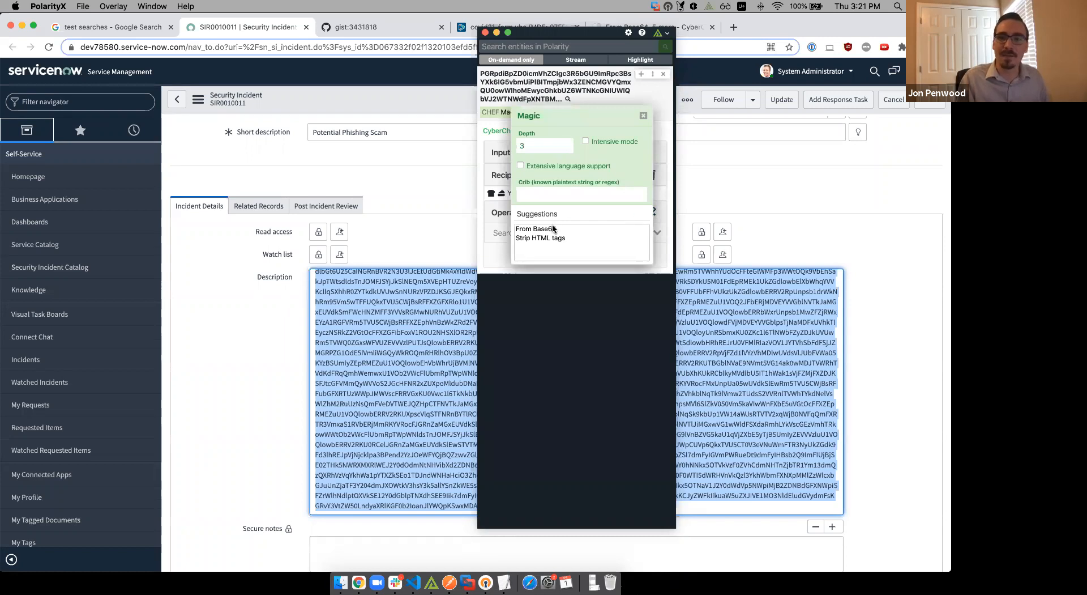
mouse_move(553, 228)
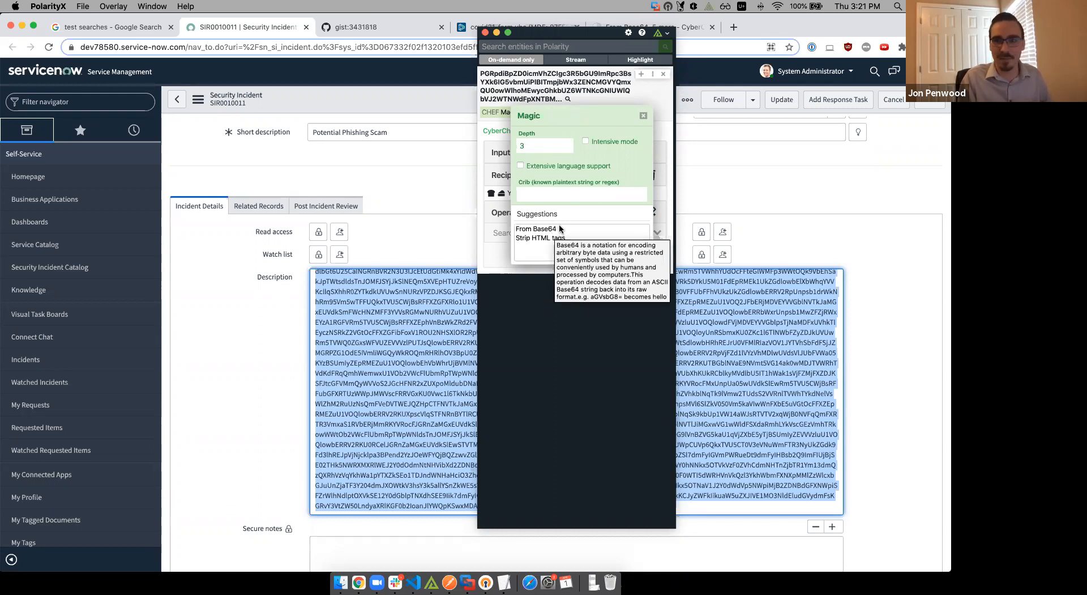
left_click(559, 228)
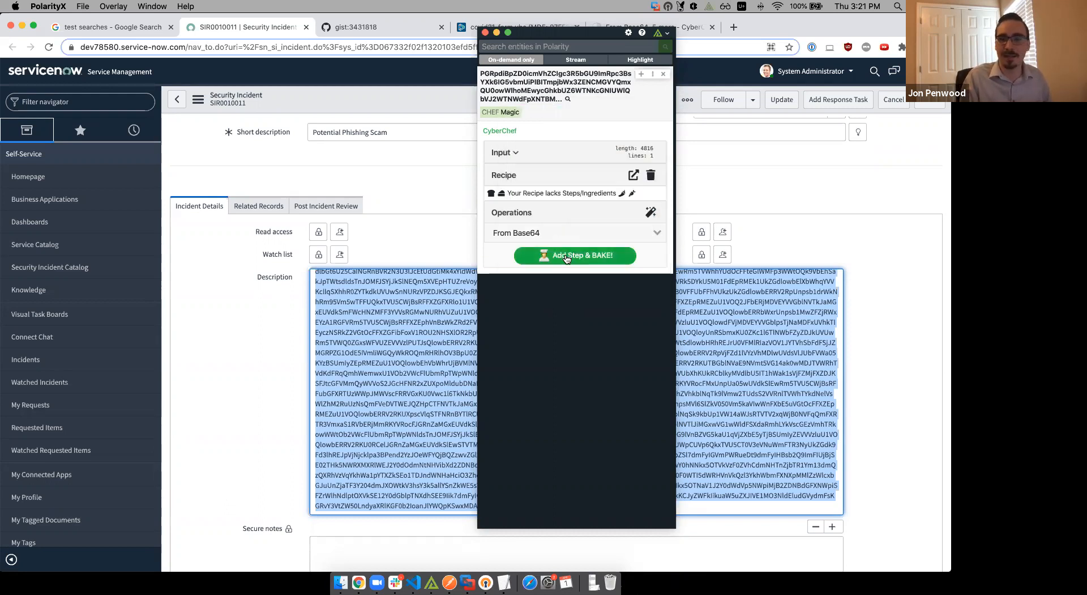
left_click(566, 256)
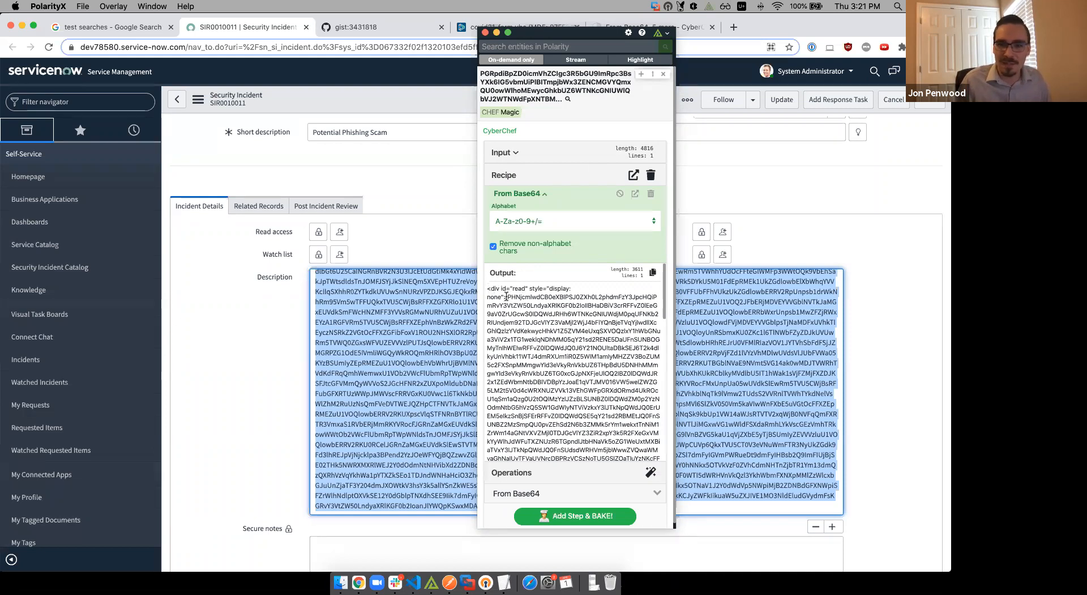
Look through the decoded Base64 output and highlight the script block at its end.
scroll(510, 306, "down", 10)
scroll(529, 338, "down", 10)
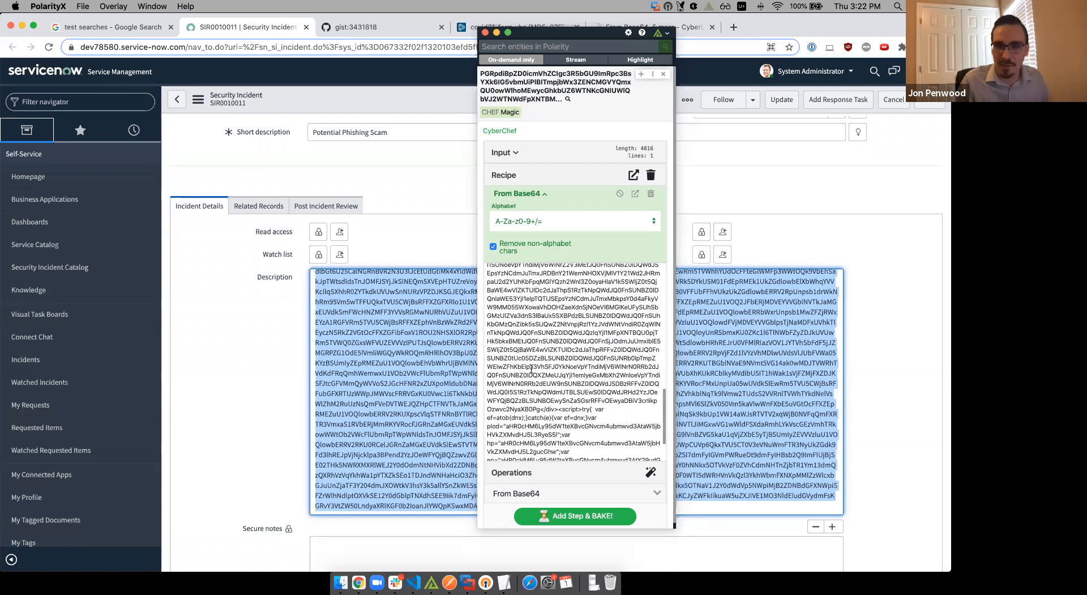
scroll(537, 381, "down", 3)
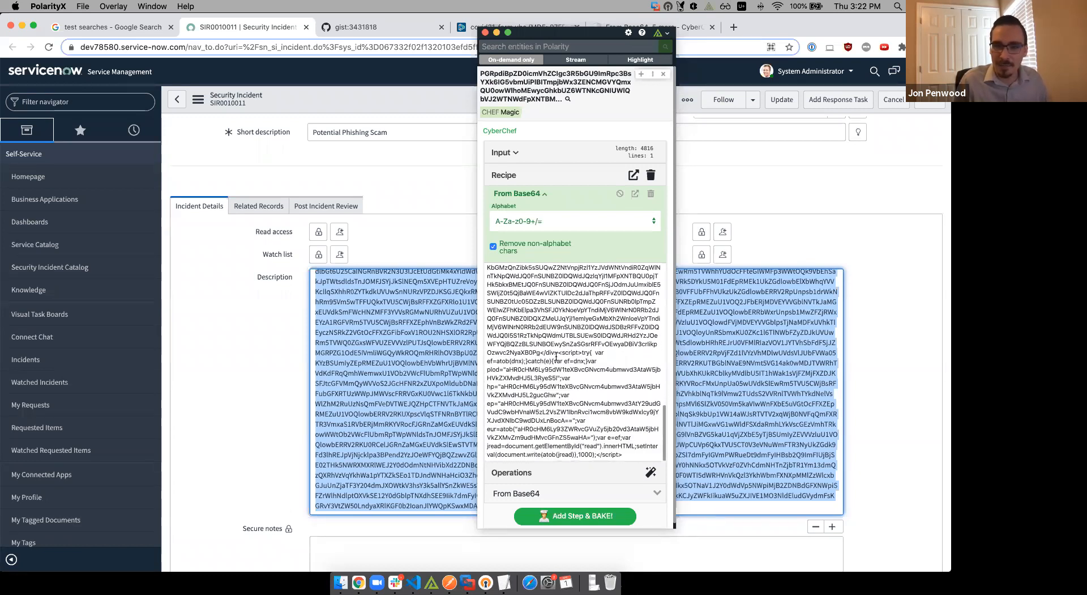
left_click_drag(558, 353, 626, 456)
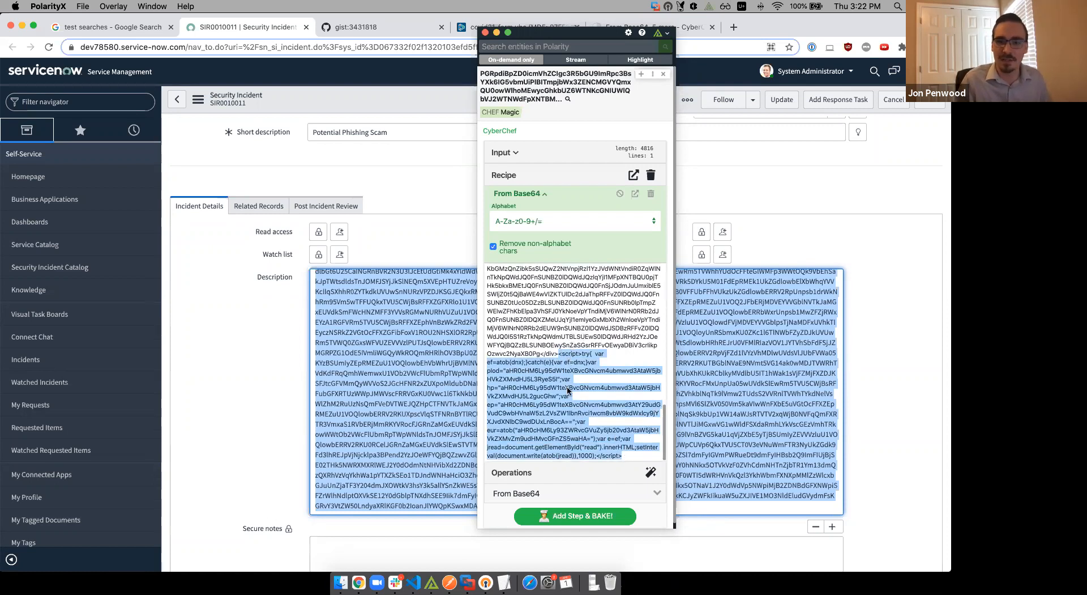
scroll(539, 357, "up", 1)
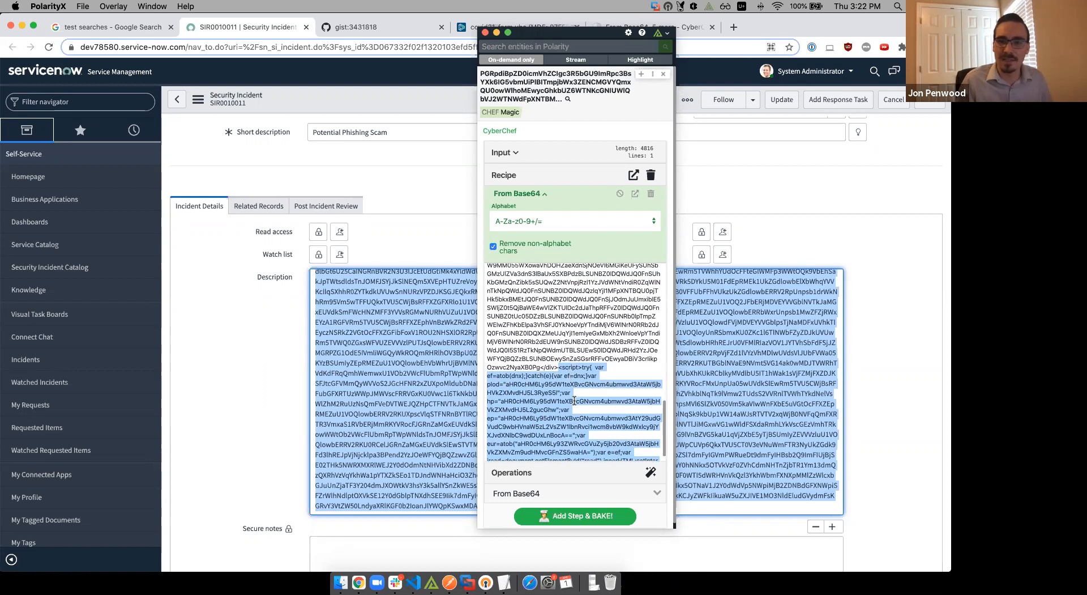
scroll(575, 400, "up", 1)
Add a Strip HTML tags operation to the recipe, bake it and collapse the From Base64 step.
left_click(577, 496)
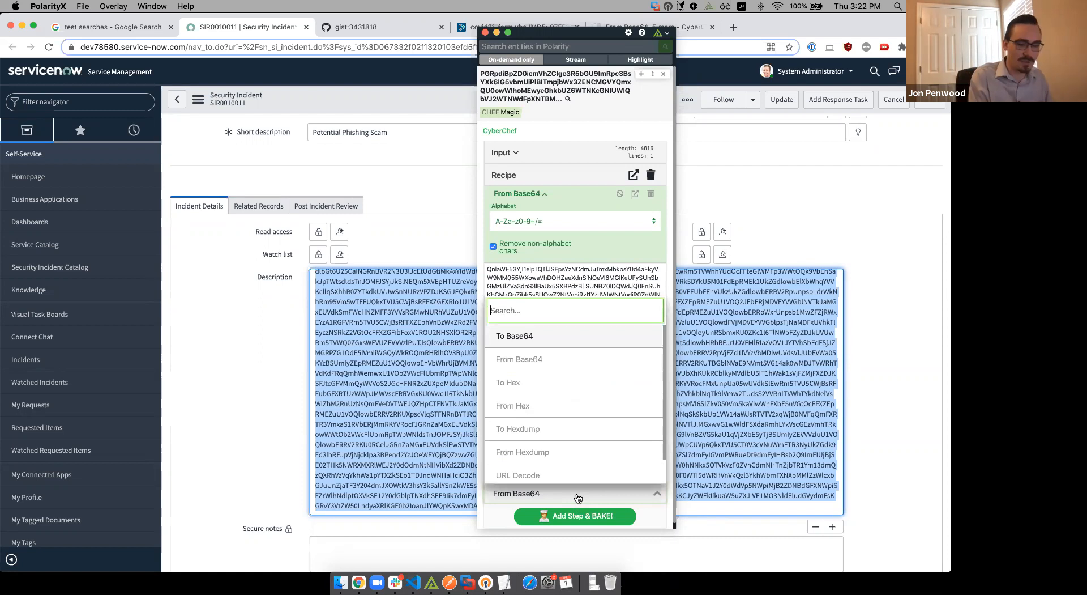
type("html")
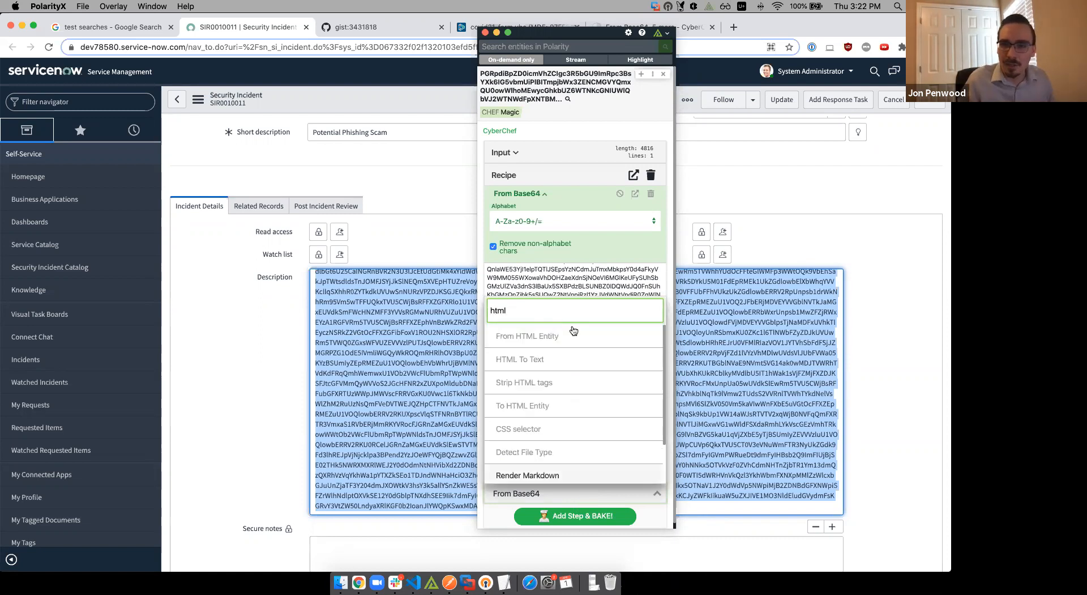
left_click(526, 382)
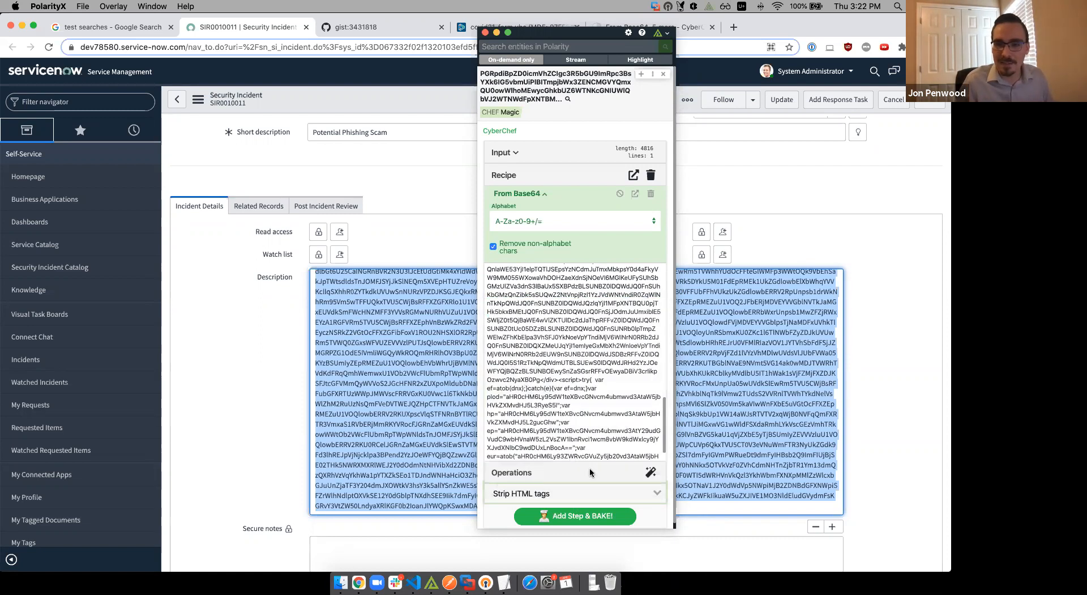
left_click(568, 518)
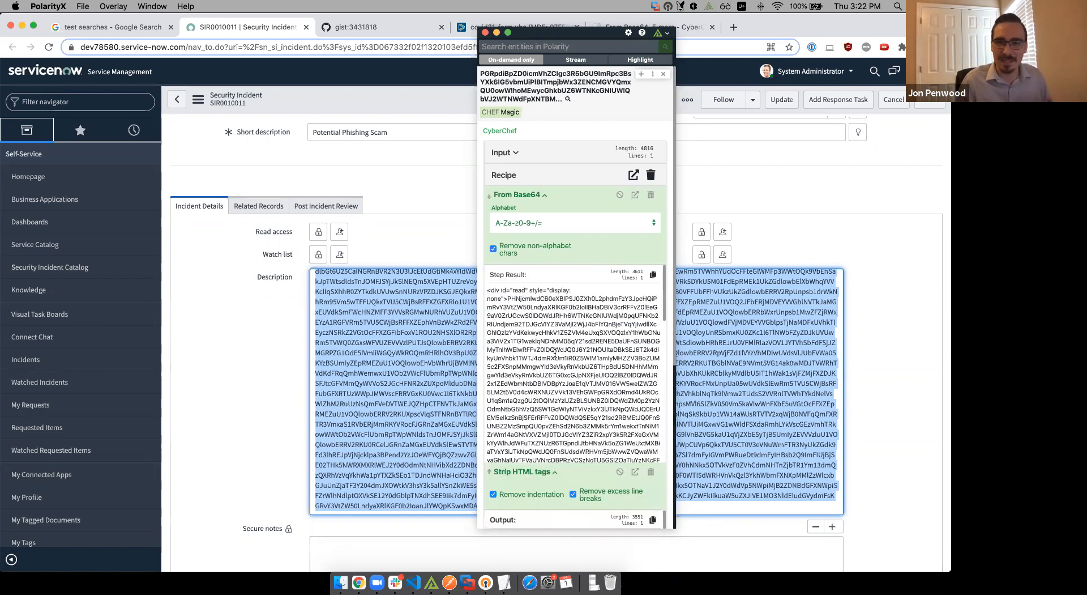
left_click(541, 196)
Copy the Base64 text preceding the "try" code in the stripped output and search the clipboard with Polarity.
scroll(518, 294, "down", 10)
scroll(510, 324, "down", 10)
scroll(510, 324, "down", 4)
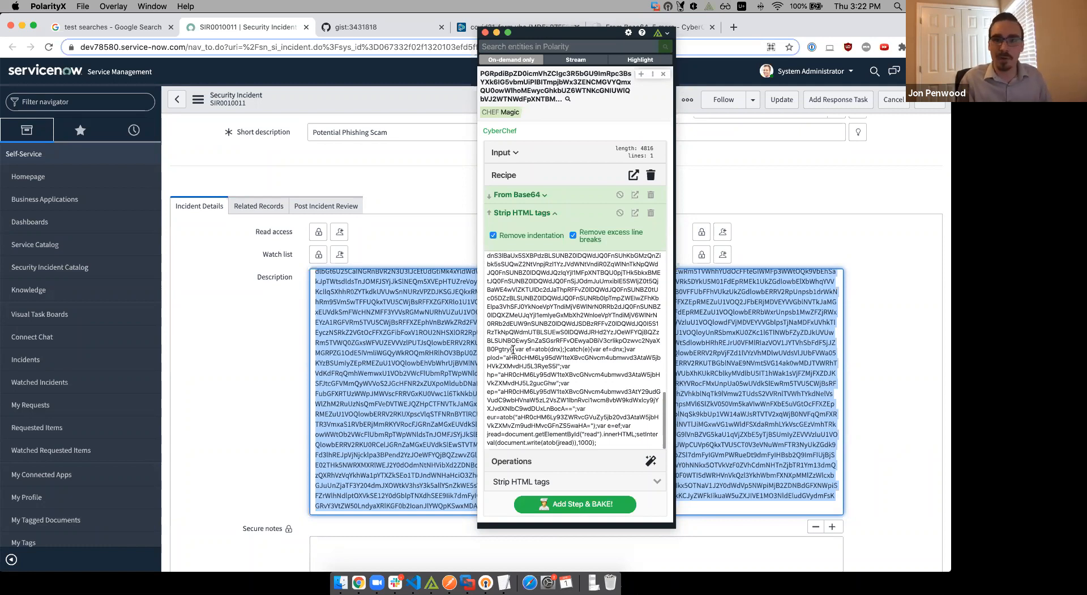
left_click_drag(510, 350, 482, 269)
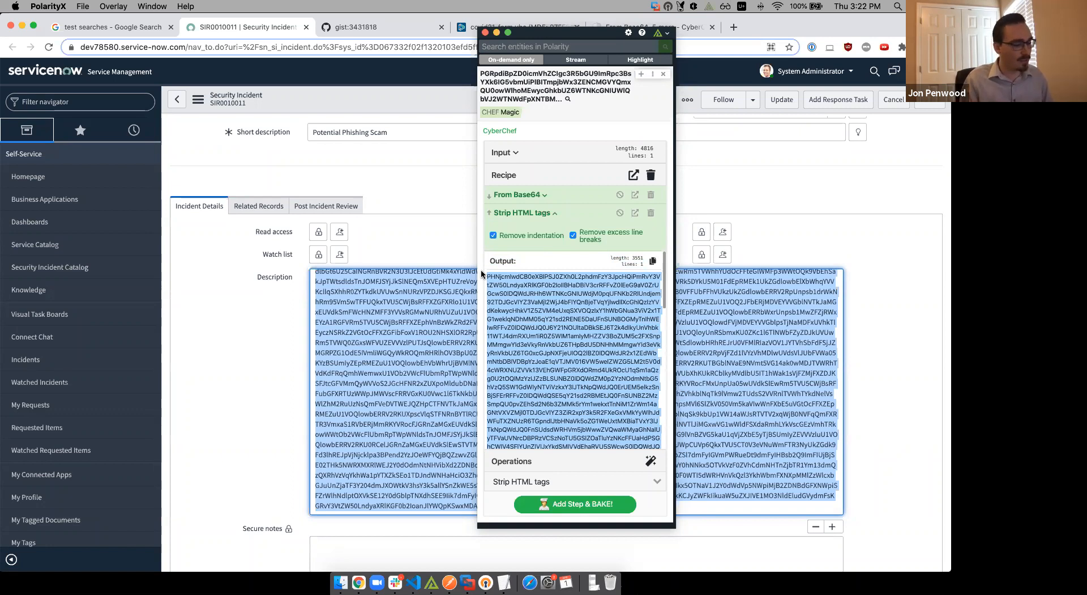
key("super+c")
key("super+c")
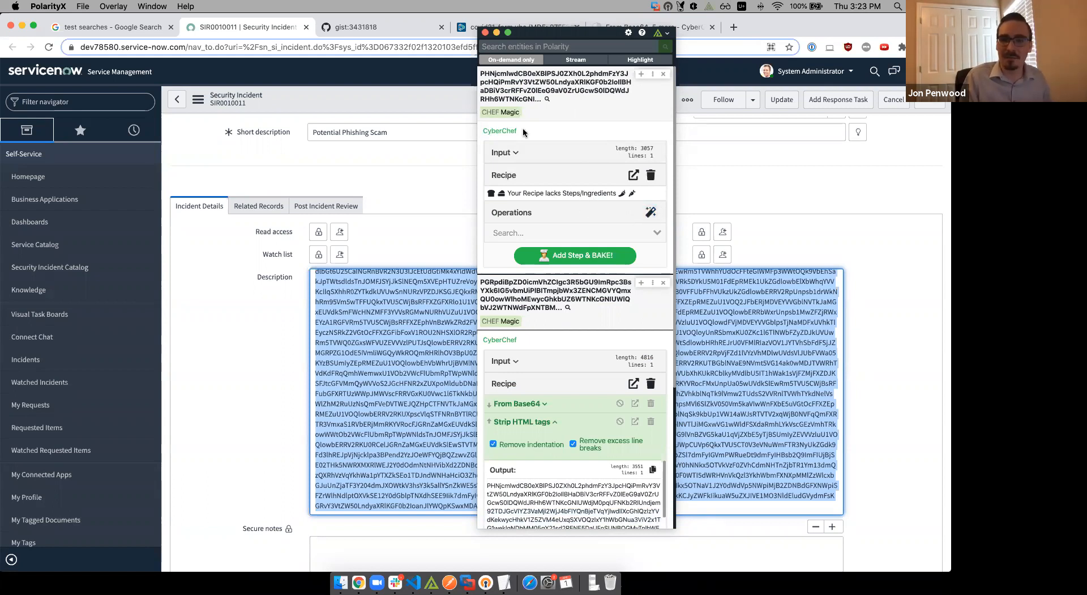
Decode the newly searched string with Magic's From Base64 suggestion and look through the decoded script.
left_click(650, 213)
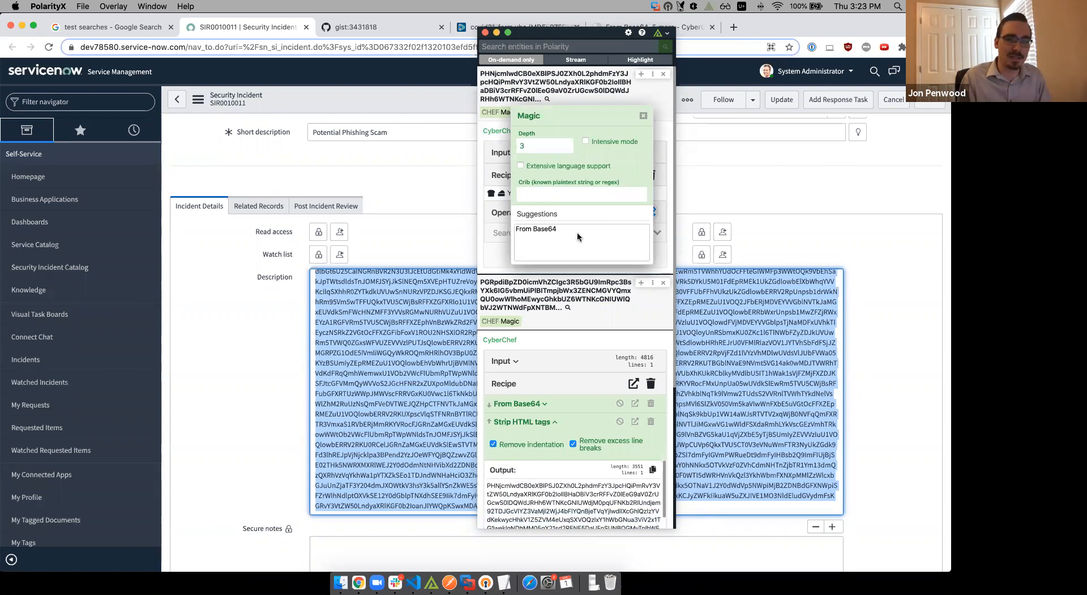
left_click(535, 230)
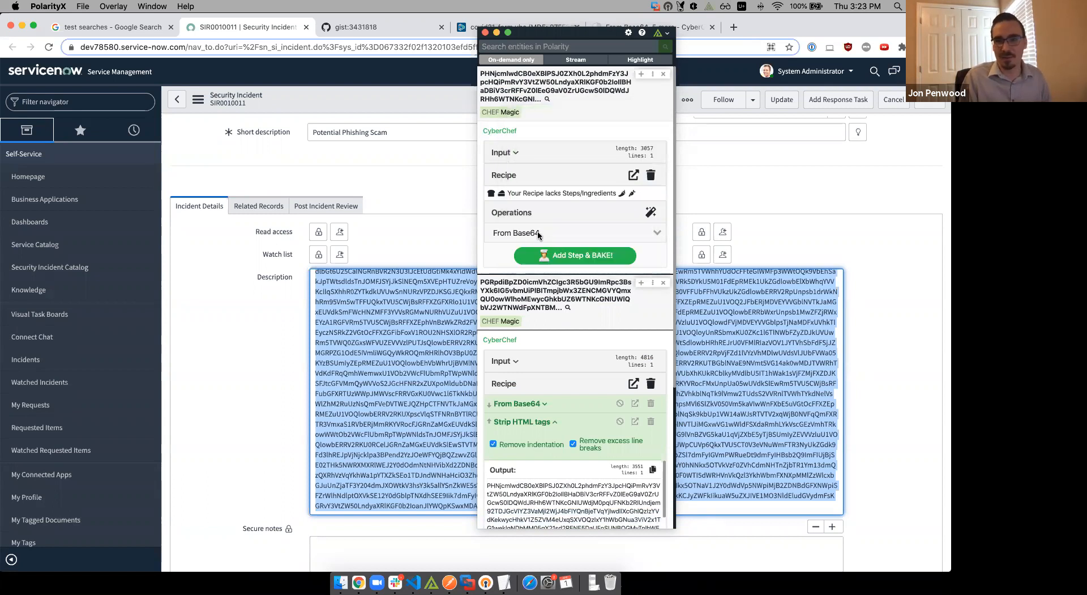
left_click(566, 250)
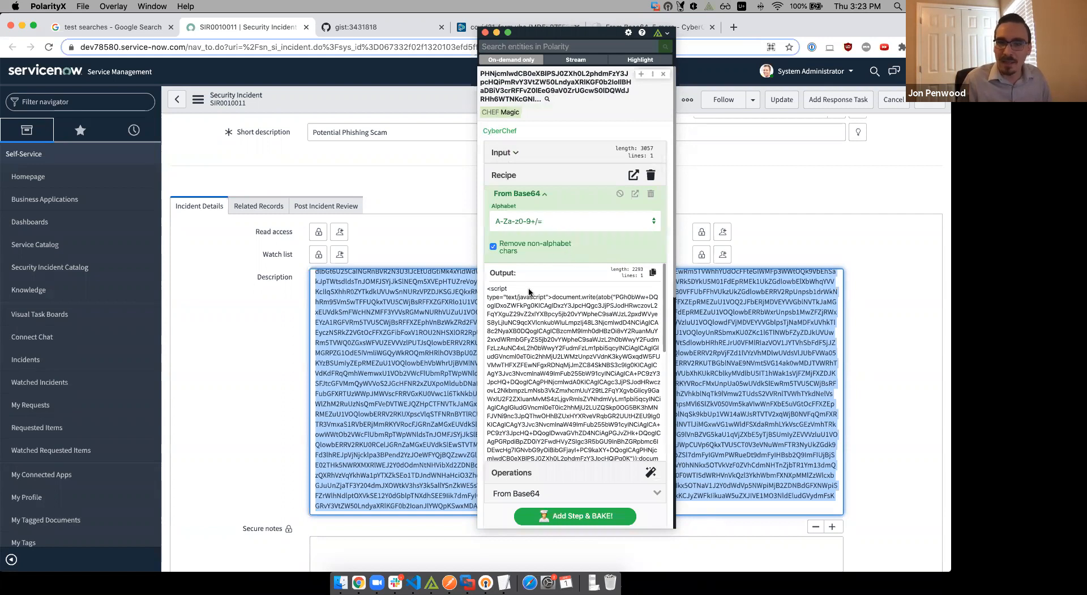
scroll(503, 274, "down", 2)
scroll(558, 315, "down", 3)
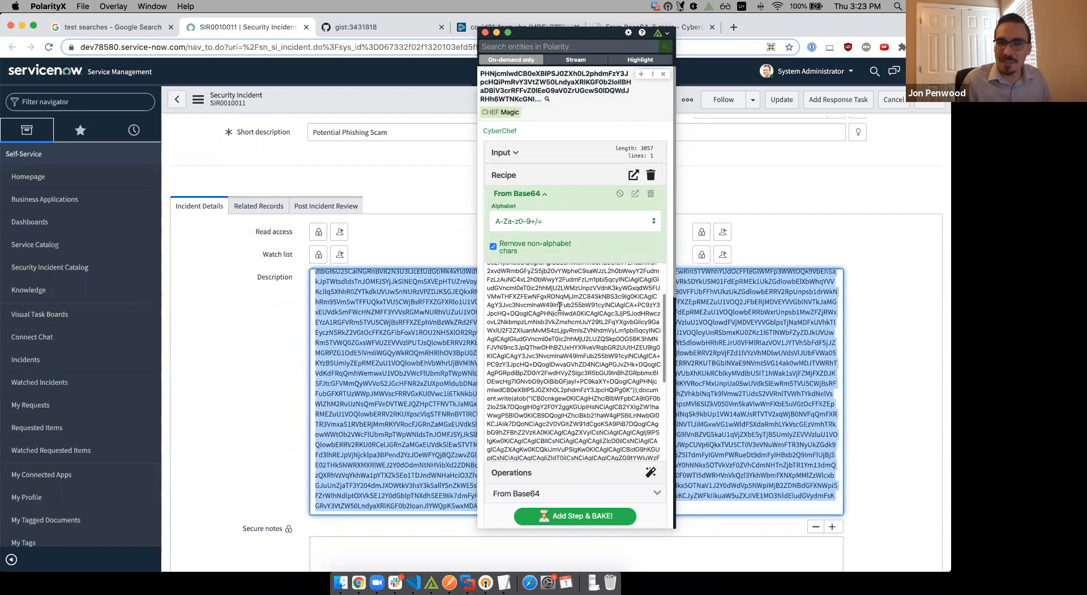
scroll(559, 316, "up", 5)
scroll(598, 376, "down", 10)
scroll(586, 378, "up", 5)
Add Strip HTML tags to the new string's recipe, bake it and collapse its From Base64 step.
left_click(564, 493)
type("html")
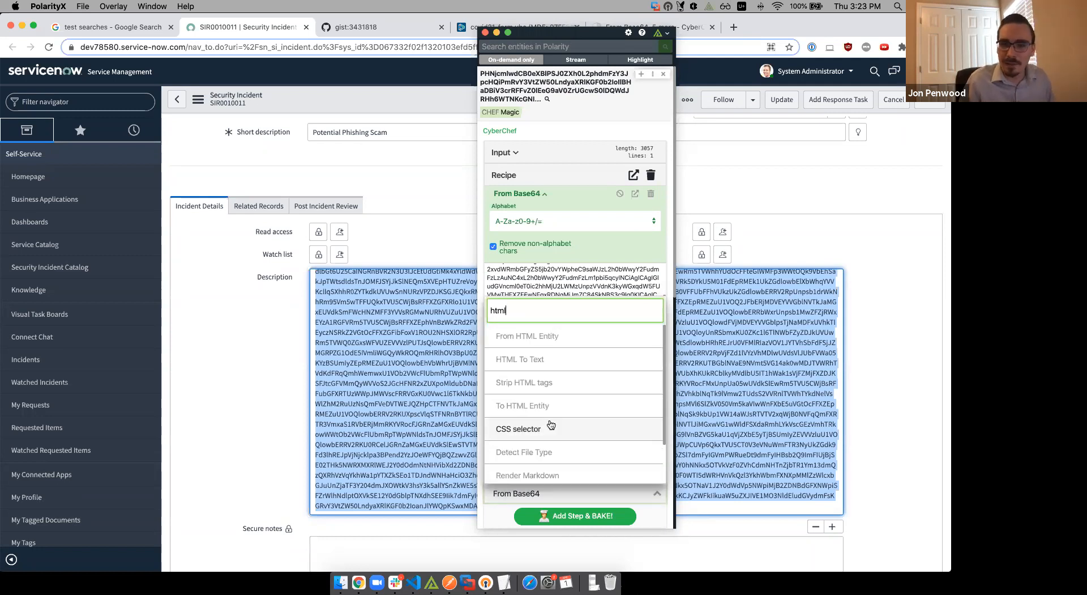
left_click(545, 383)
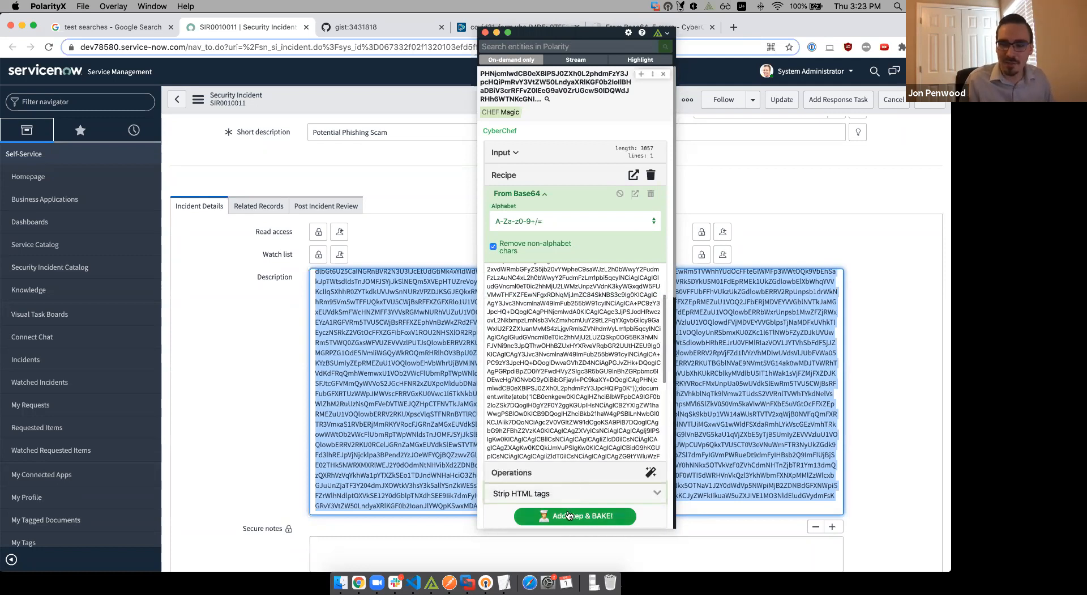
left_click(568, 513)
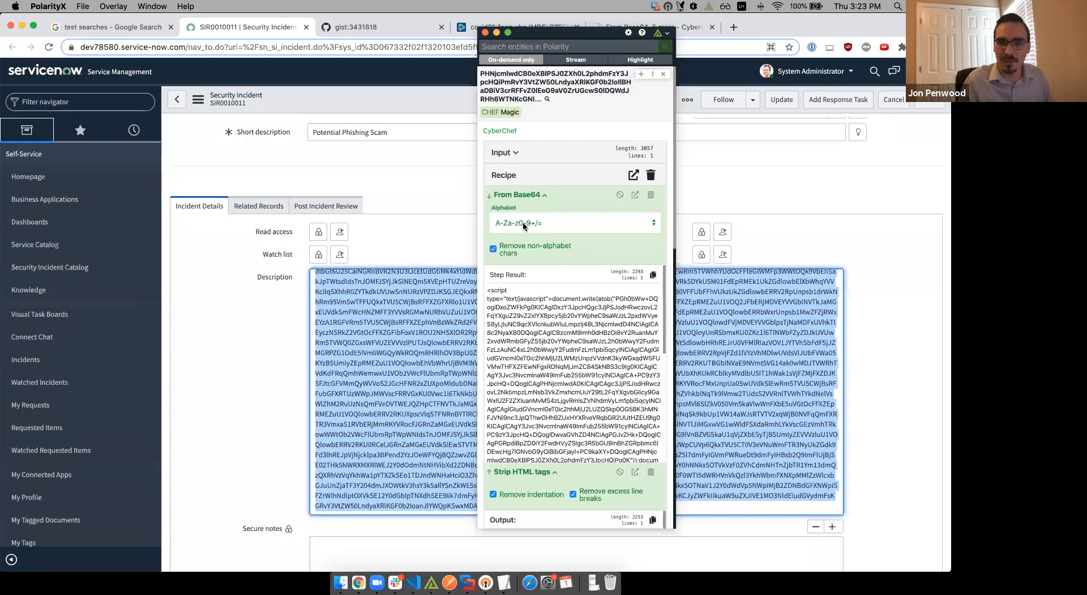
left_click(539, 198)
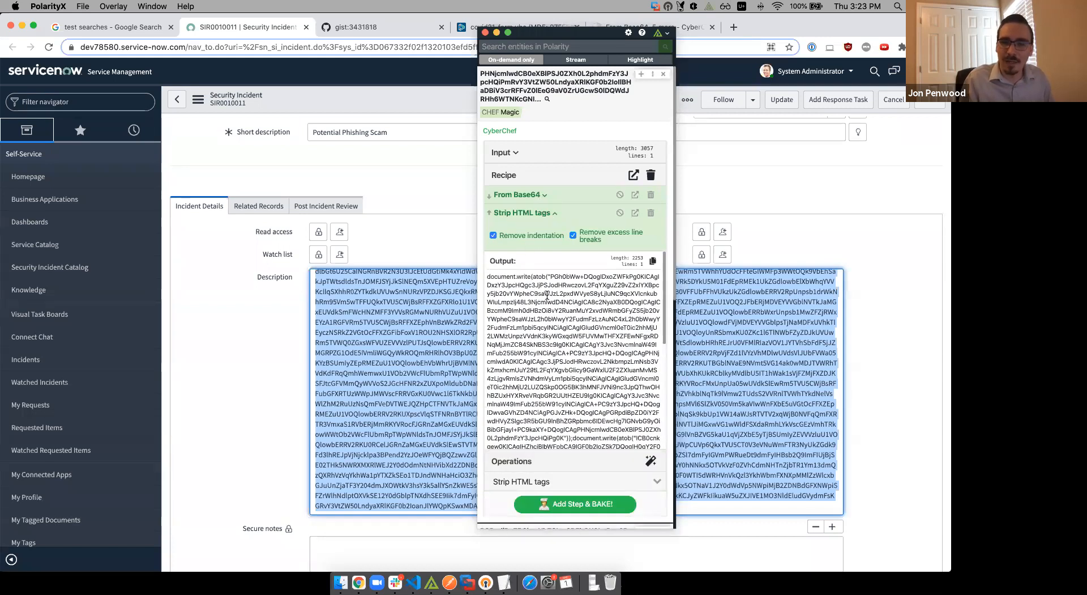
Highlight each document.write call in the new string's stripped output.
scroll(543, 291, "down", 1)
left_click_drag(490, 268, 537, 267)
scroll(571, 317, "down", 5)
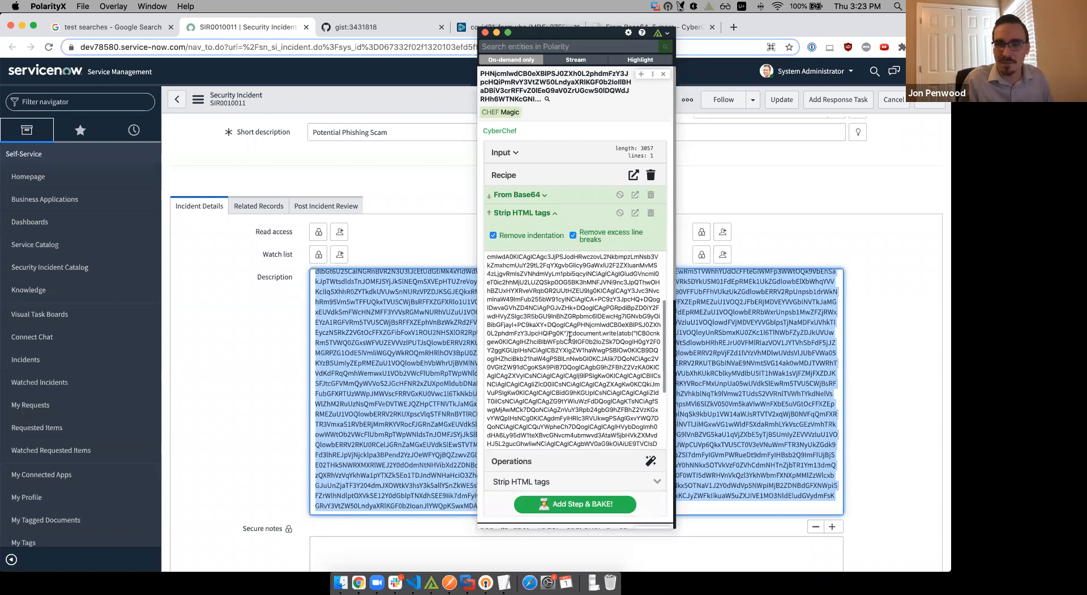
scroll(570, 335, "up", 1)
left_click_drag(573, 286, 616, 286)
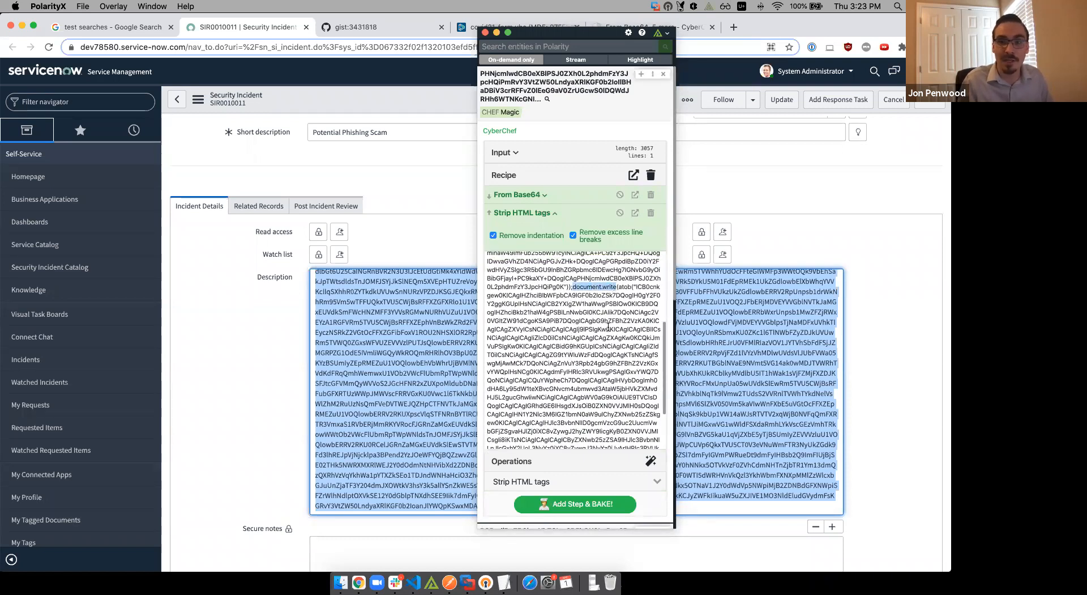
Add a Generic Code Beautify operation to the recipe, bake it and collapse the Strip HTML tags step.
left_click(559, 482)
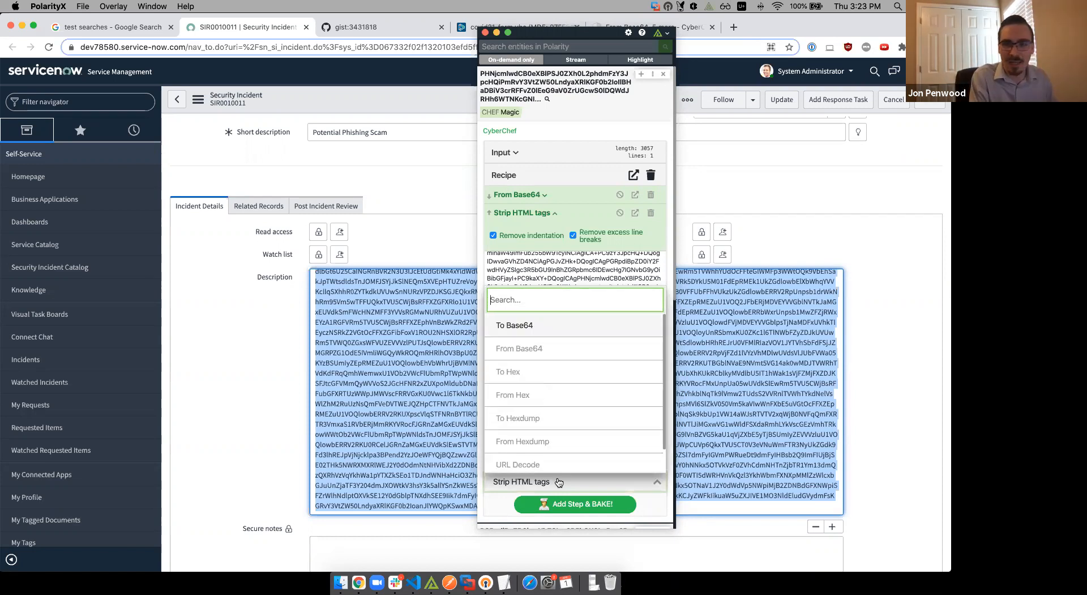
type("generic")
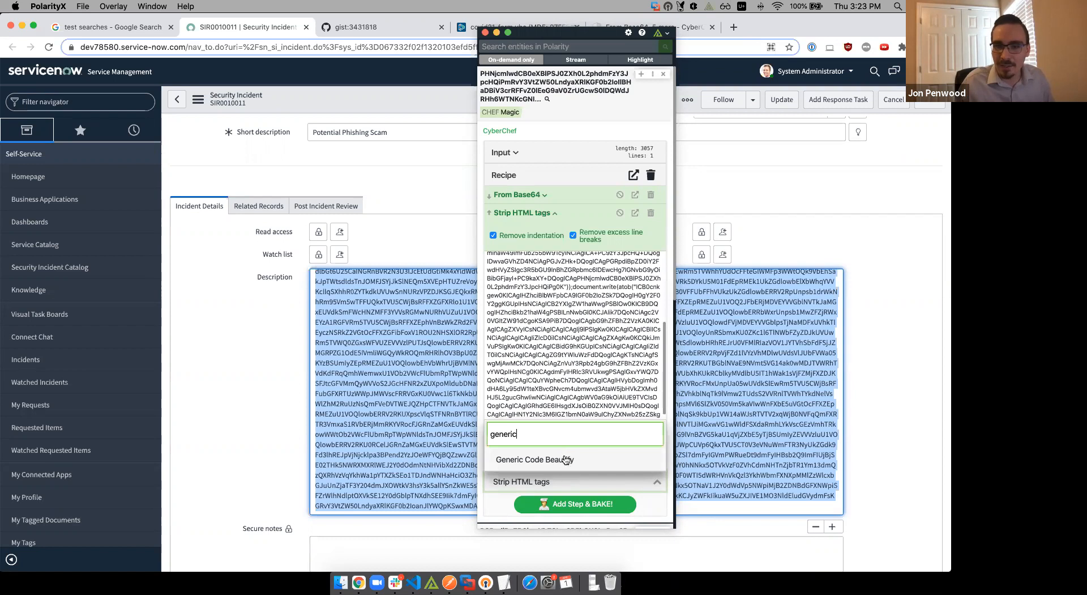
left_click(563, 456)
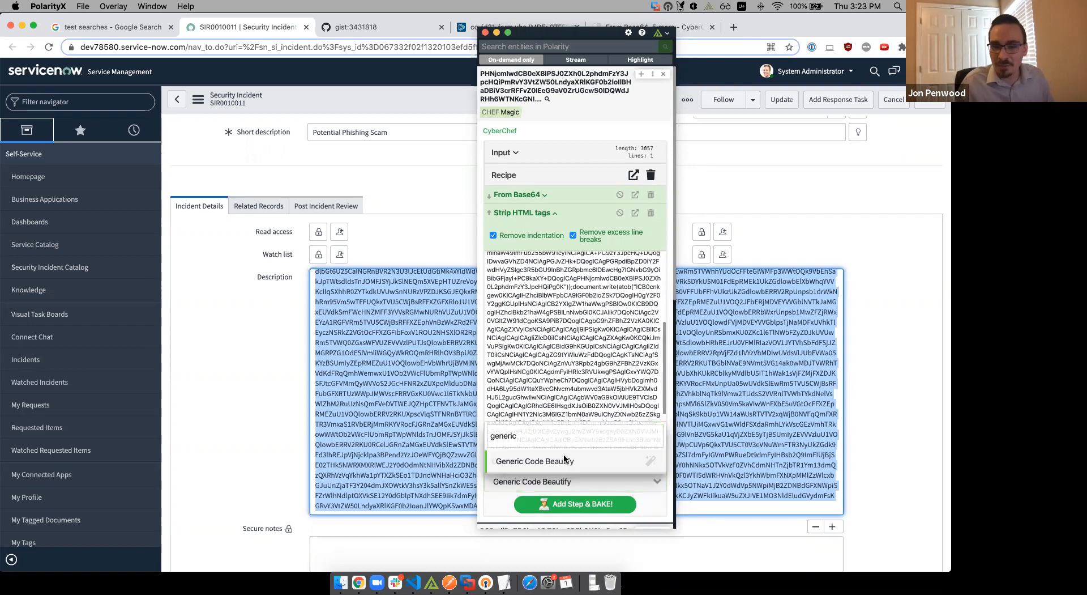
left_click(560, 506)
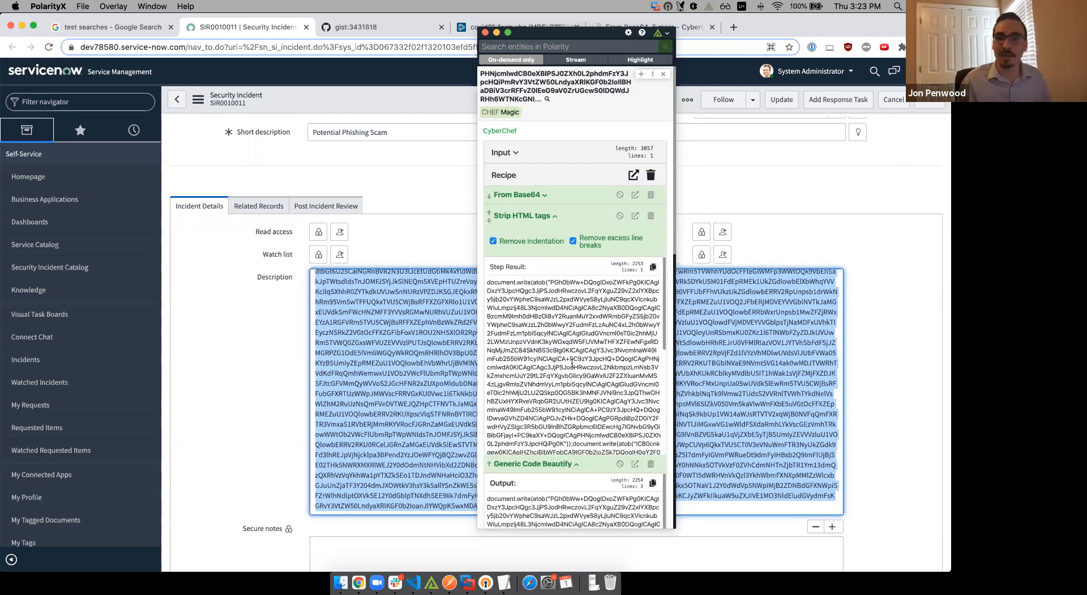
left_click(541, 217)
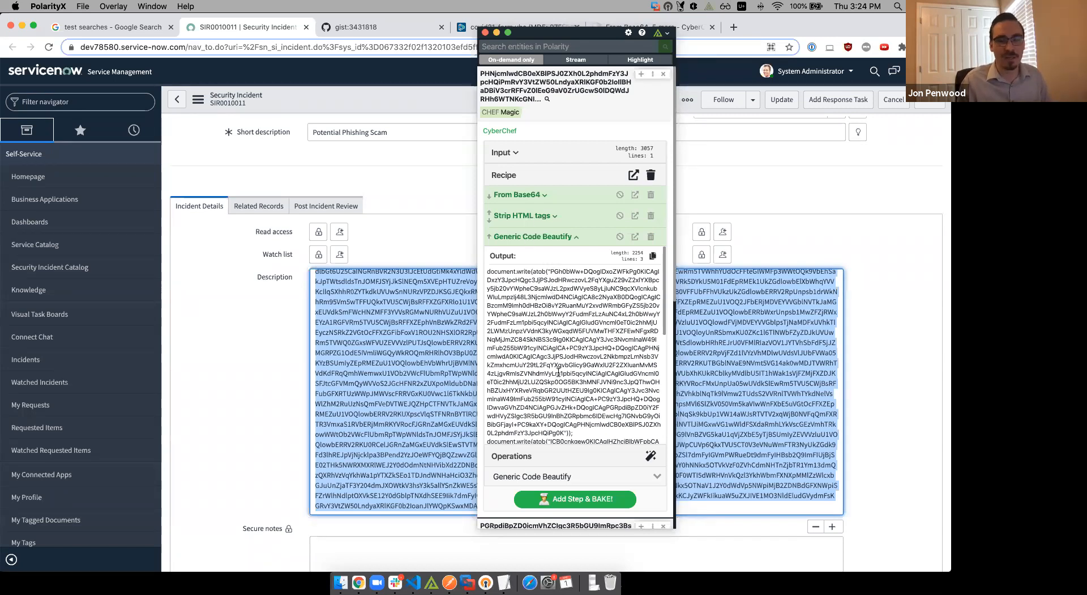
Look through the beautified code from the second document.write call to the end, and return to the start.
scroll(547, 346, "down", 3)
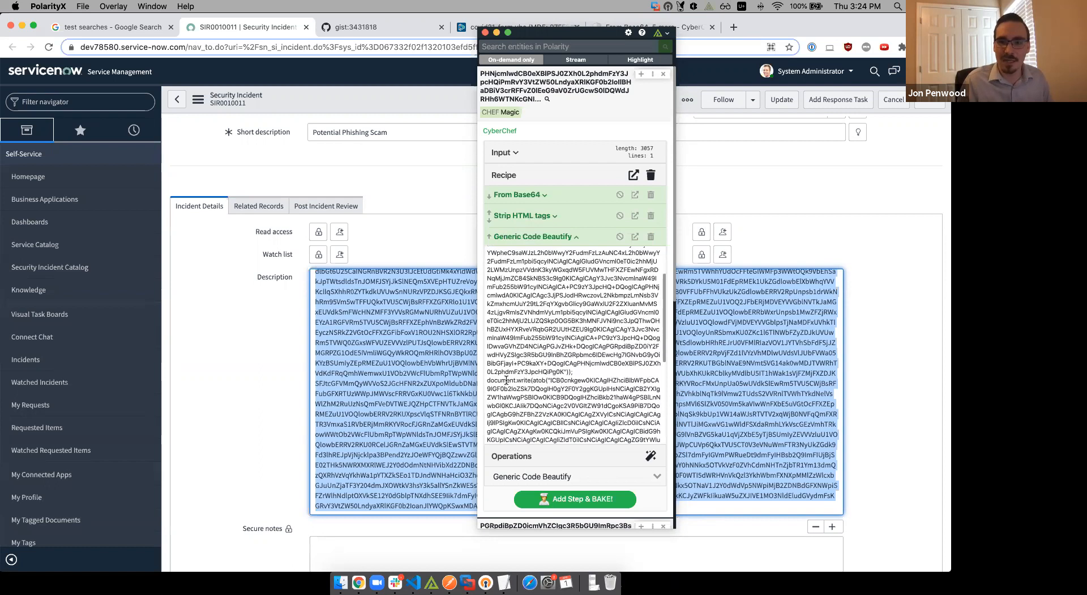
scroll(506, 380, "down", 4)
scroll(513, 351, "down", 4)
scroll(519, 373, "down", 2)
scroll(511, 392, "up", 2)
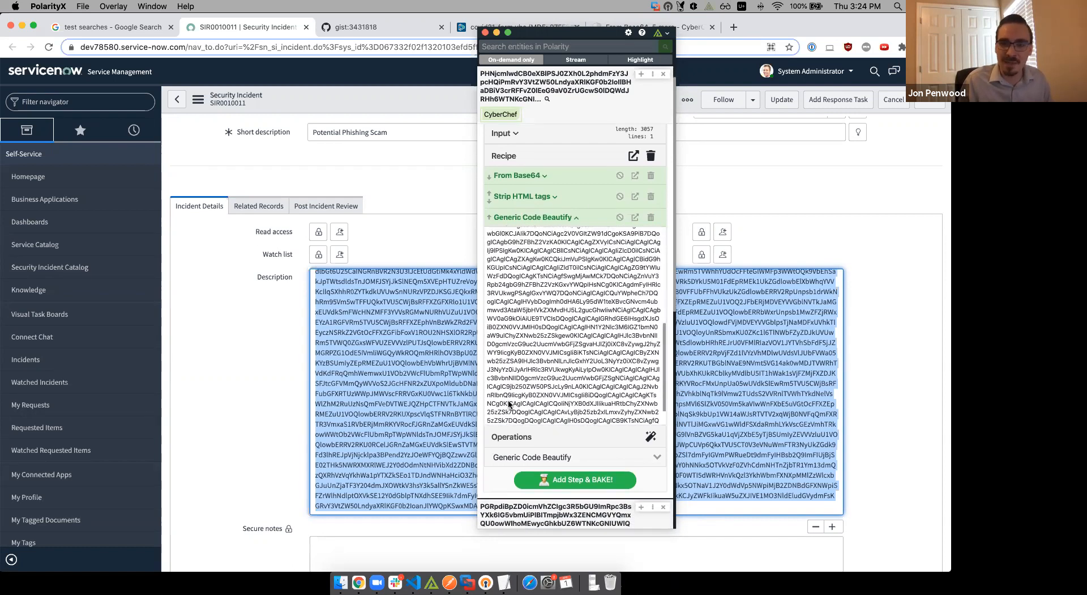
scroll(511, 392, "up", 5)
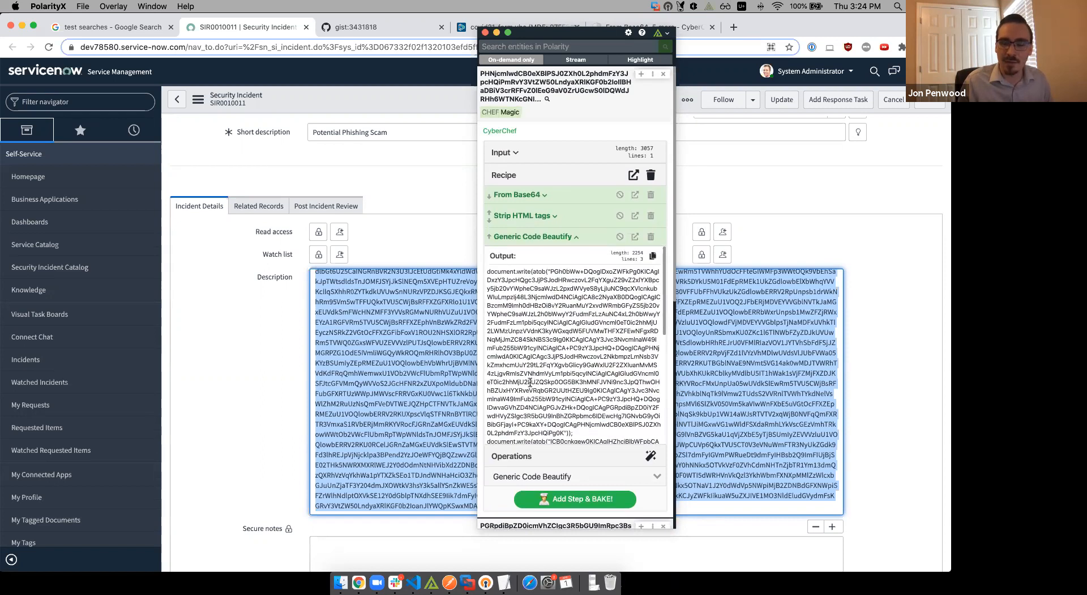
Highlight the Base64 string inside the first document.write call of the beautified output.
scroll(530, 383, "down", 1)
left_click_drag(553, 262, 565, 421)
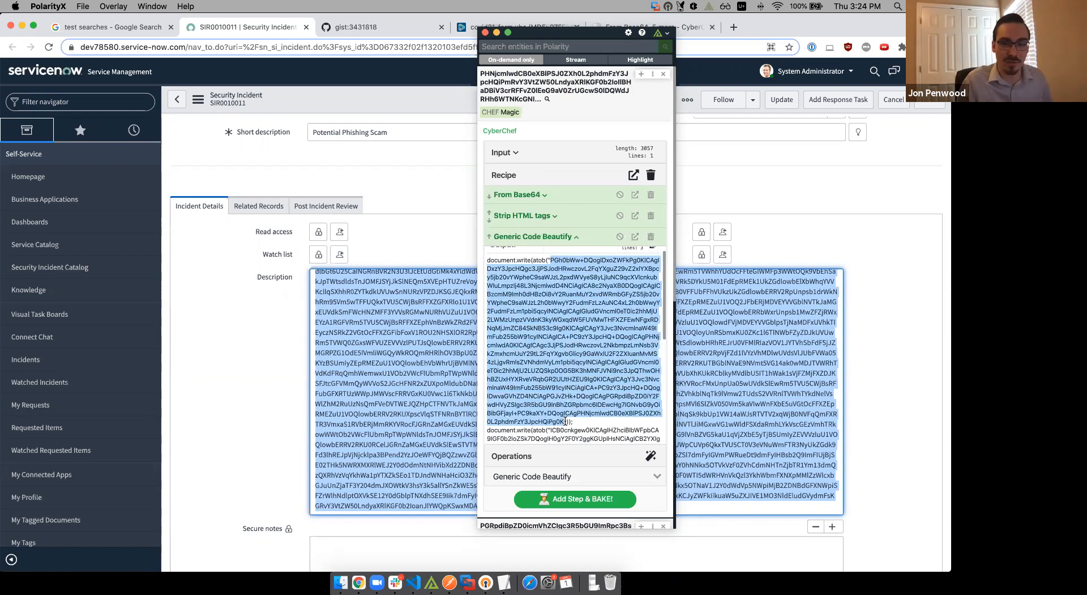
scroll(591, 405, "down", 5)
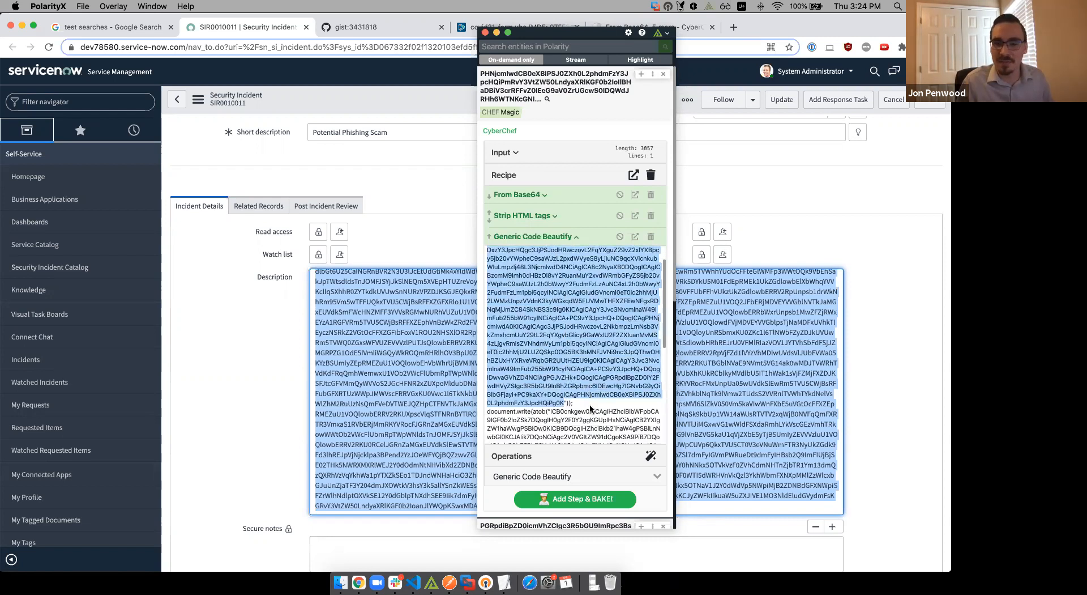
scroll(550, 319, "up", 1)
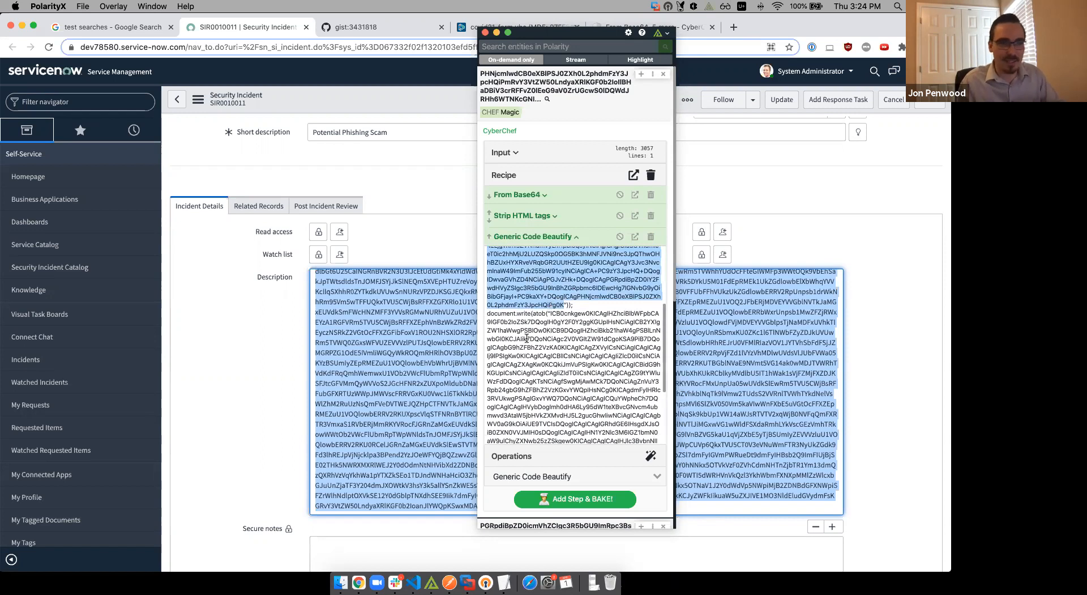
Select the entire Base64 string inside the second document.write call and copy it for a Polarity lookup.
left_click(552, 317)
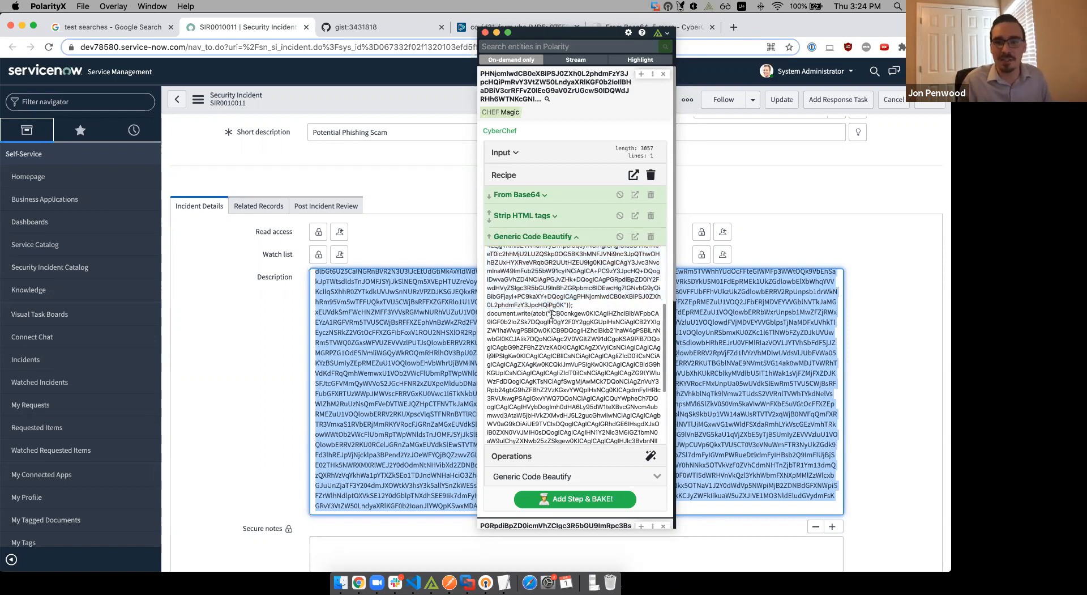
left_click_drag(561, 320, 536, 433)
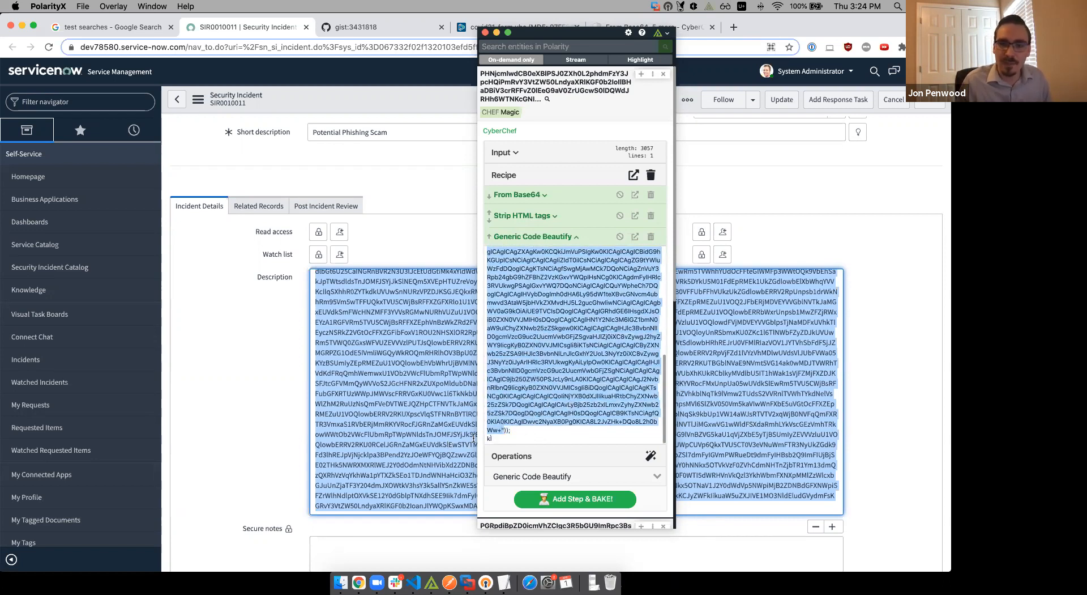
left_click(504, 431)
left_click_drag(501, 431, 550, 338)
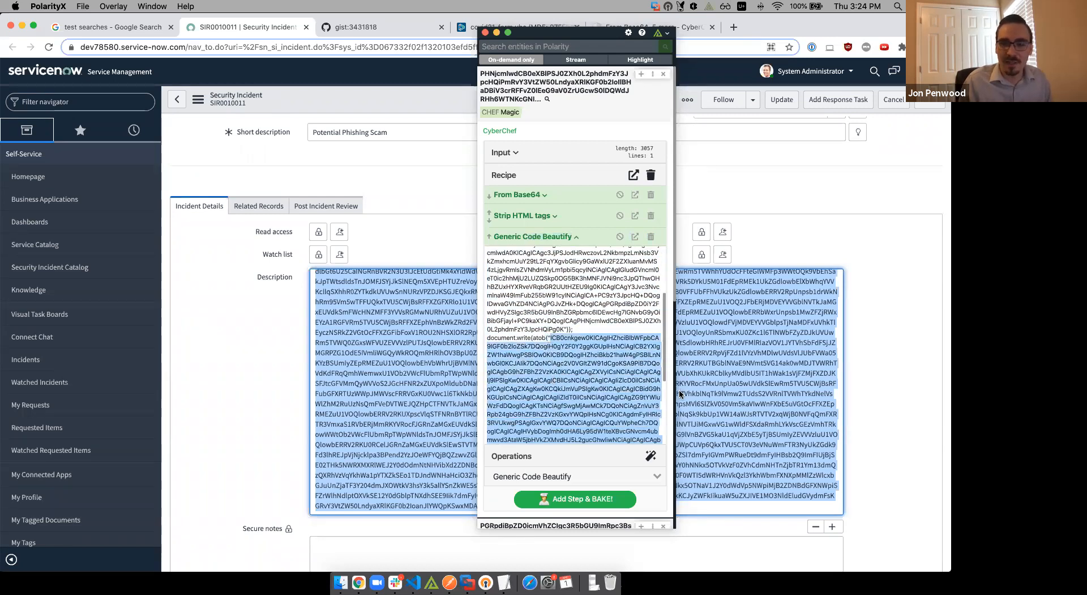
key("super+c")
key("super+c")
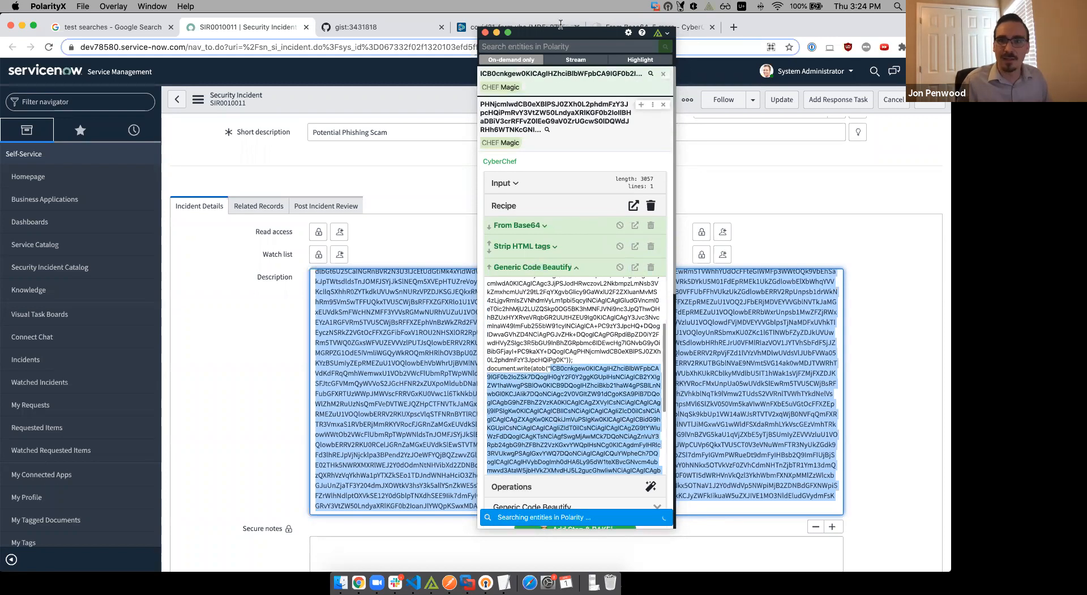
Expand the newly looked-up string, add the Magic-suggested From Base64 operation to its recipe and bake it.
left_click(569, 86)
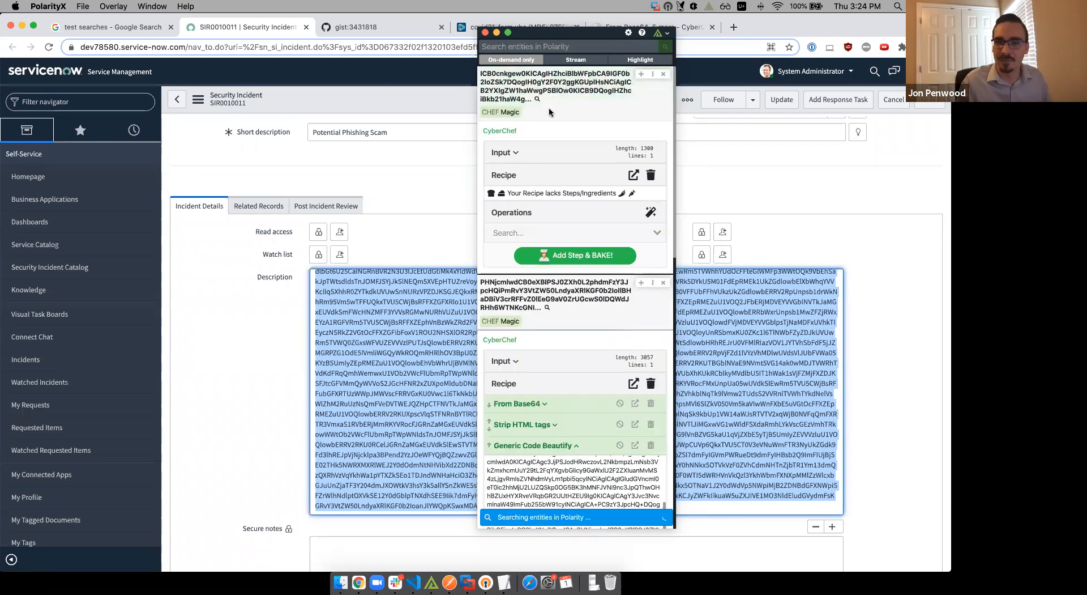
left_click(651, 212)
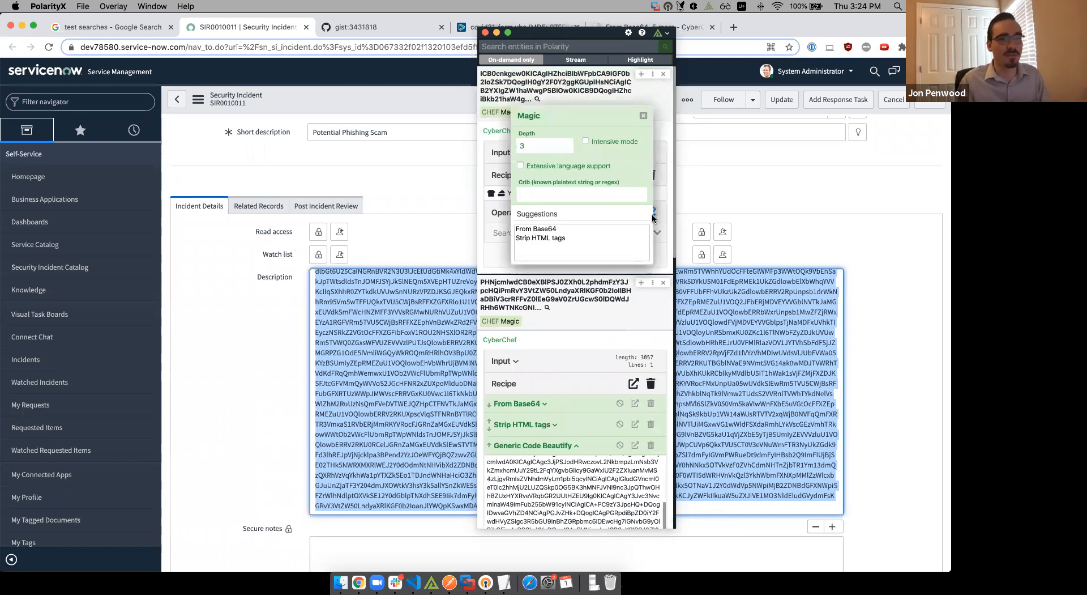
left_click(548, 230)
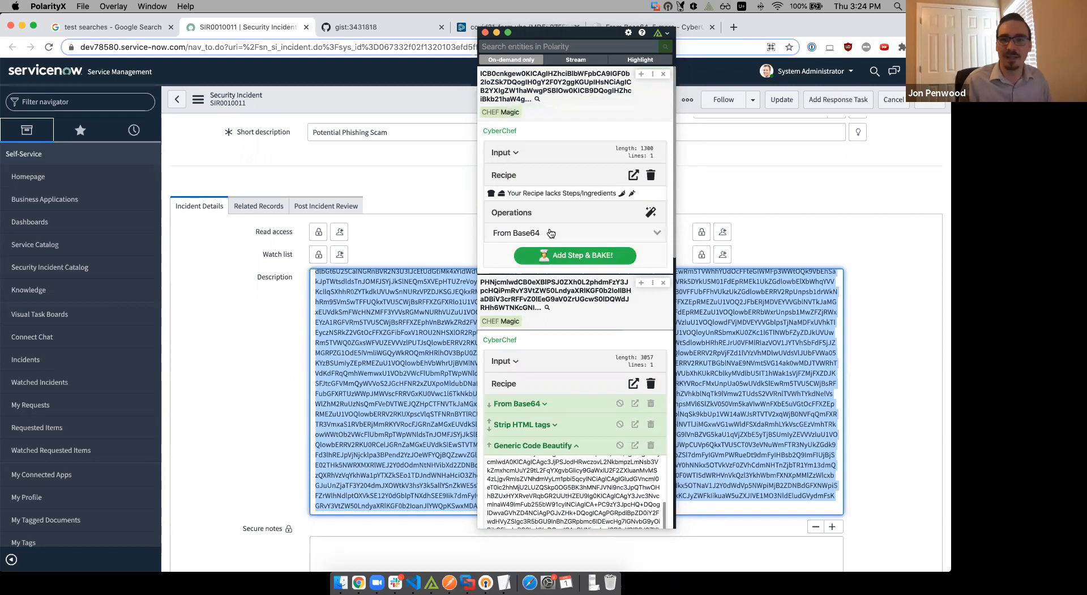
left_click(576, 259)
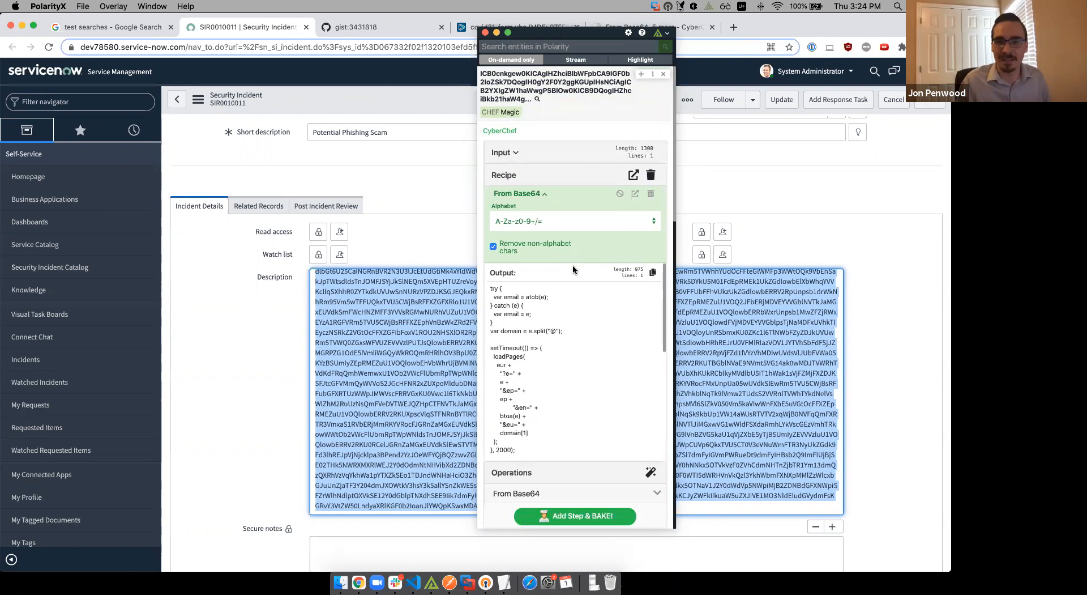
Read through the decoded script to its end and highlight the URL used in the ajax request.
scroll(566, 270, "down", 3)
scroll(566, 270, "up", 2)
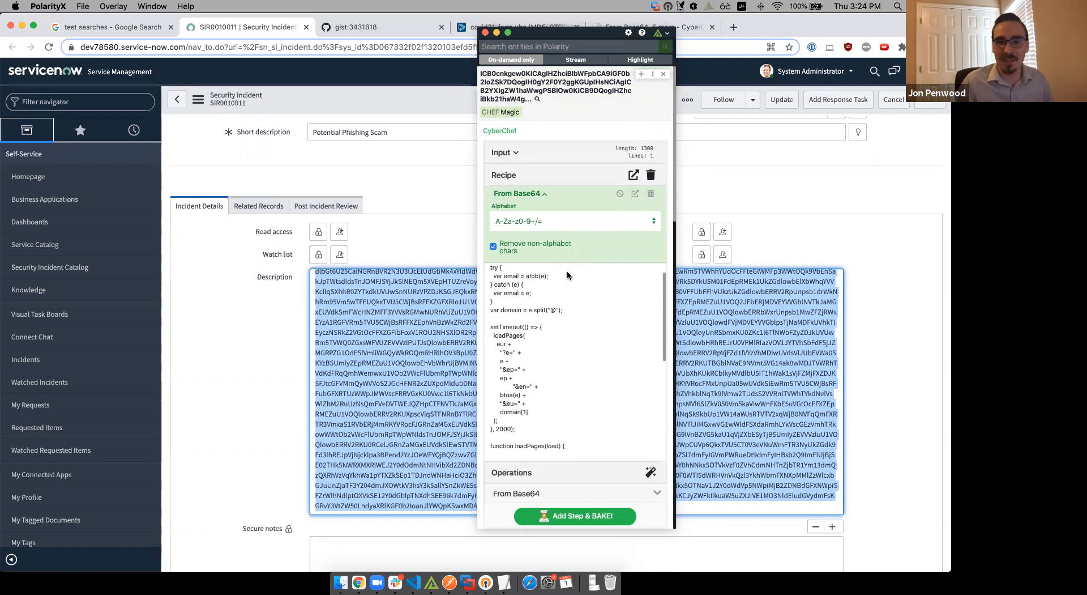
scroll(562, 280, "up", 1)
scroll(562, 280, "down", 2)
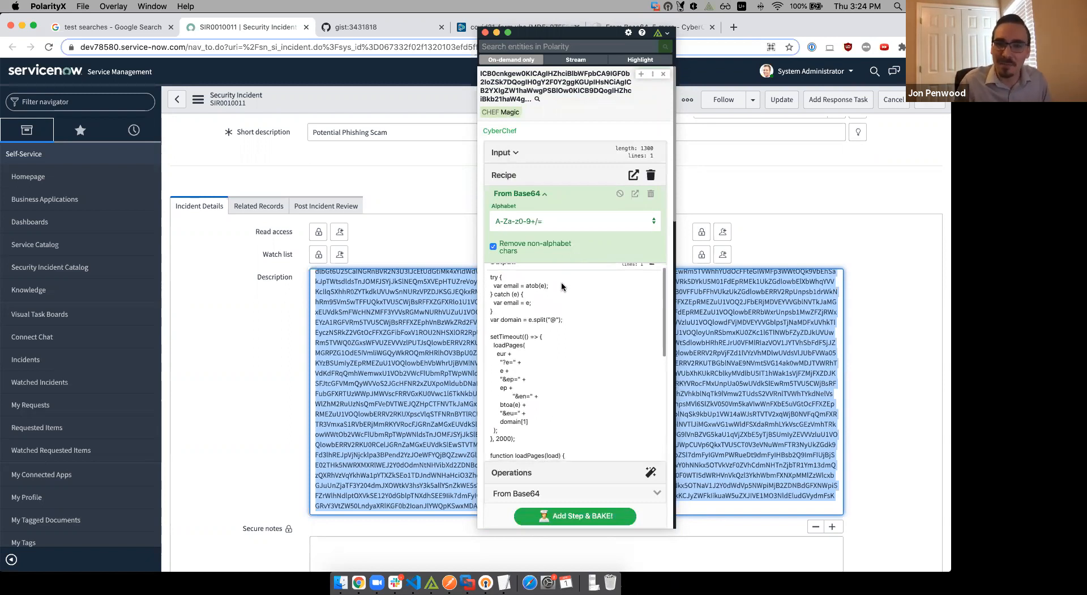
scroll(562, 283, "down", 4)
scroll(558, 295, "up", 3)
scroll(559, 295, "down", 4)
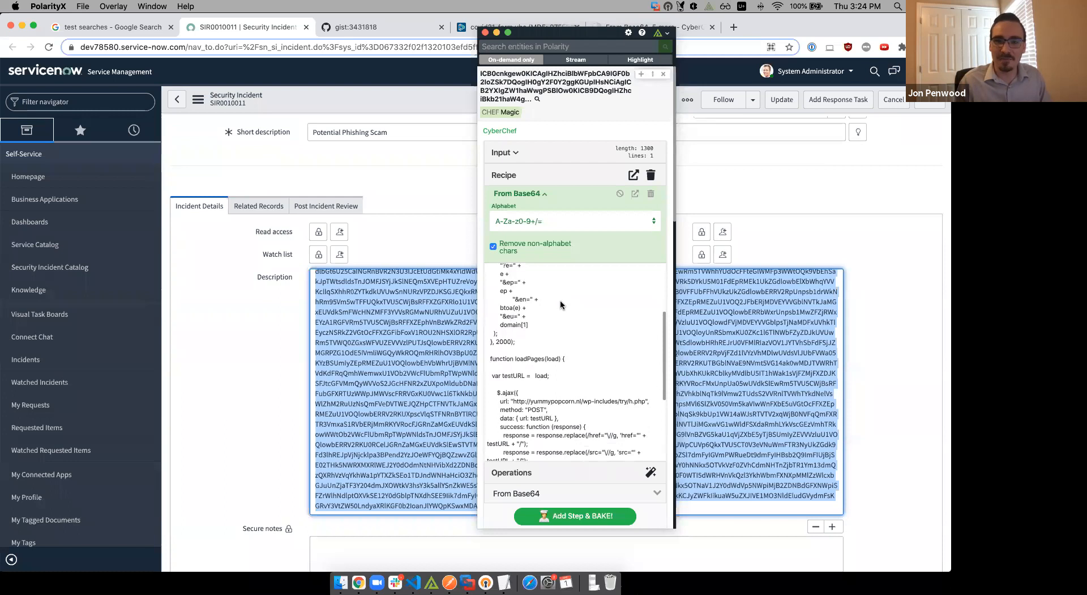
scroll(559, 299, "down", 4)
scroll(560, 300, "down", 1)
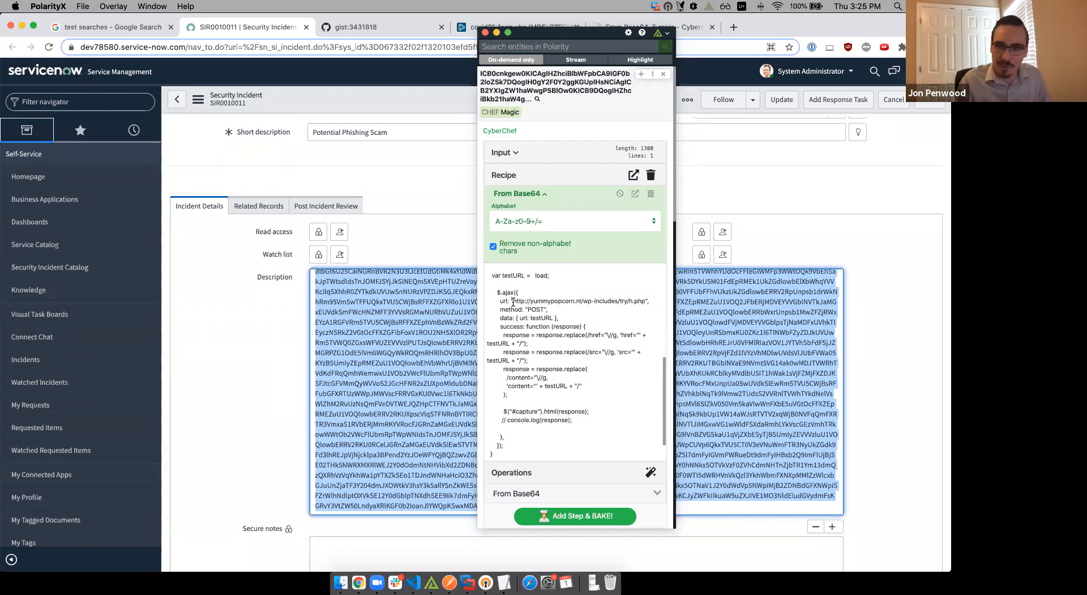
left_click_drag(513, 301, 646, 295)
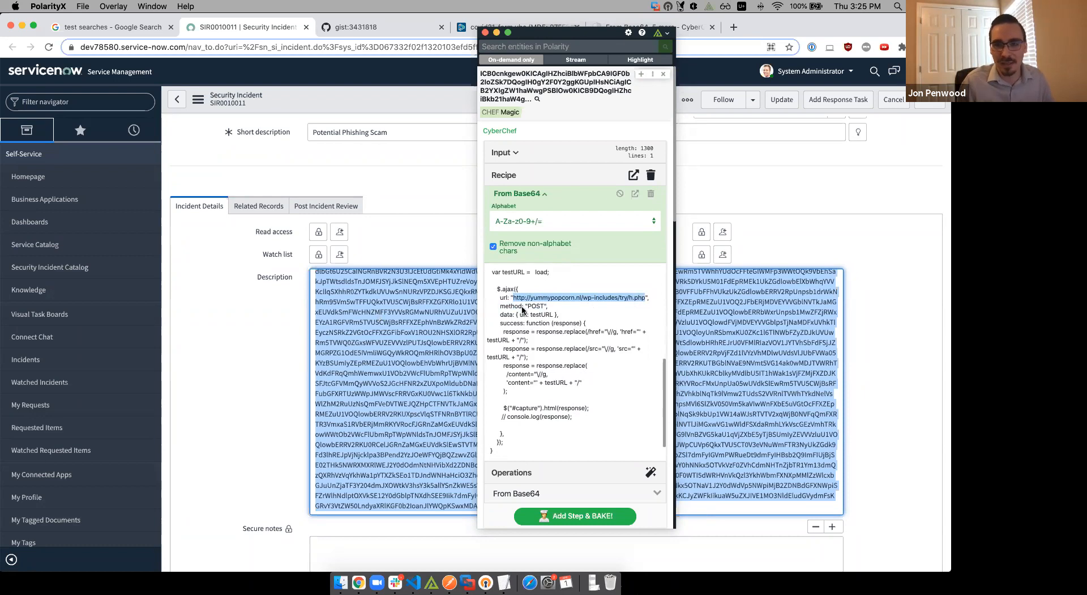
scroll(530, 314, "up", 2)
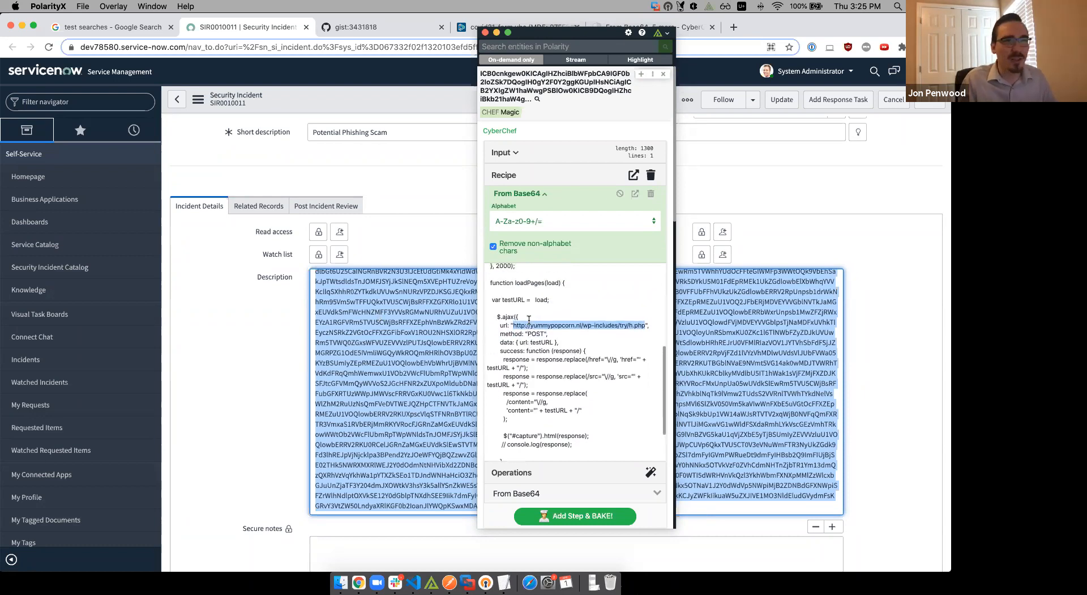
scroll(529, 320, "up", 1)
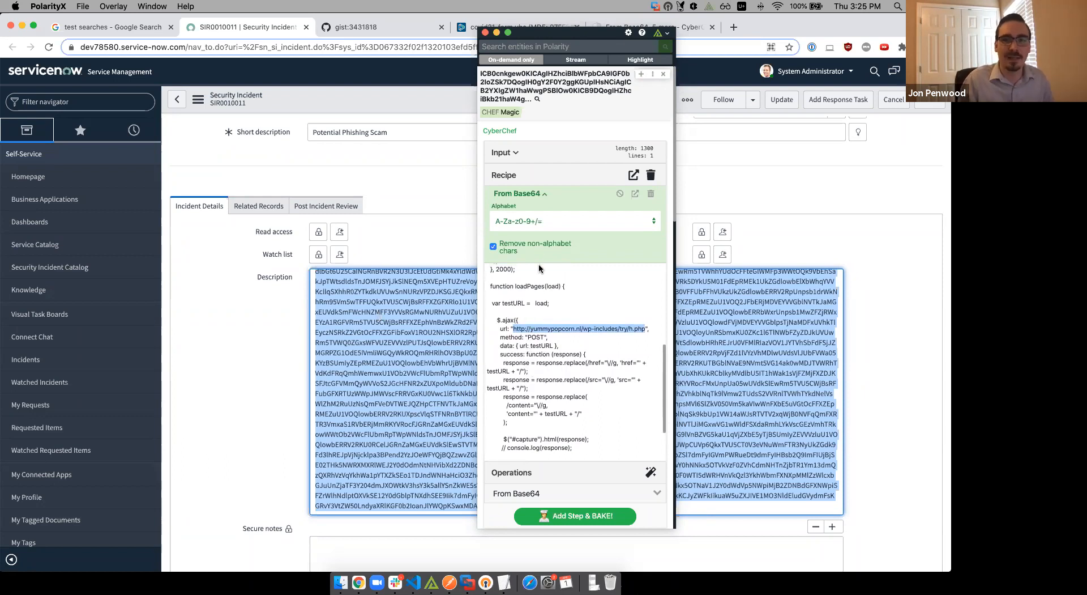
Add an Extract URLs operation to the recipe, bake it and collapse the From Base64 step.
left_click(543, 494)
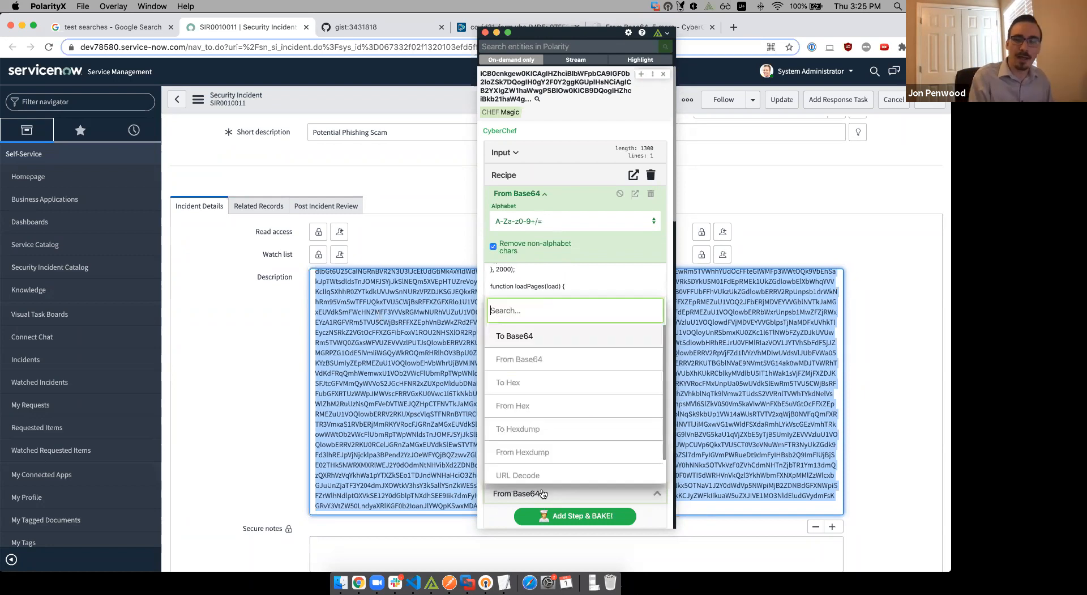
type("urls")
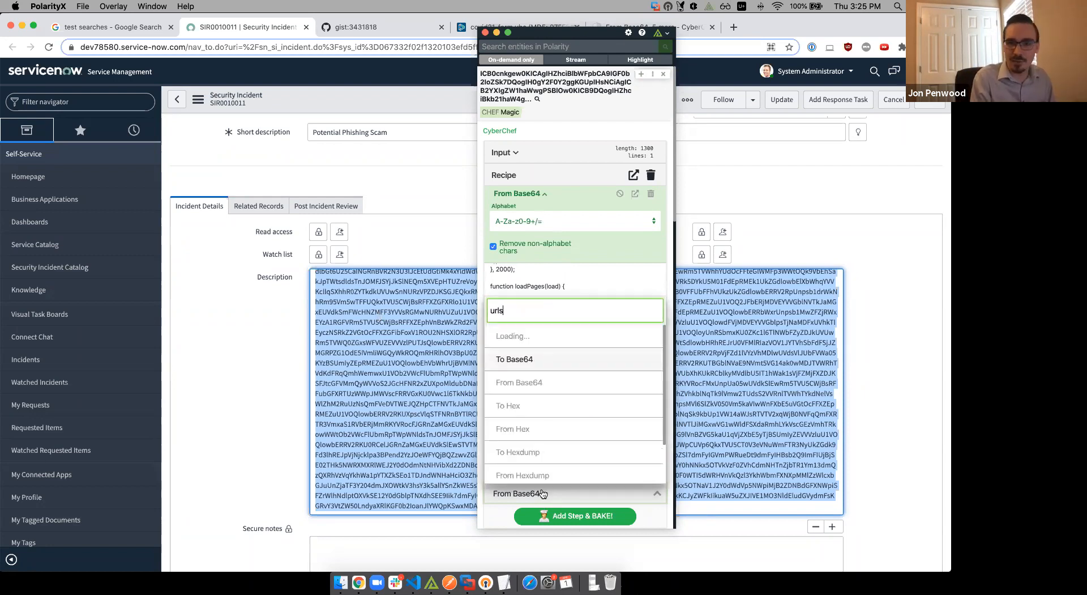
left_click(540, 379)
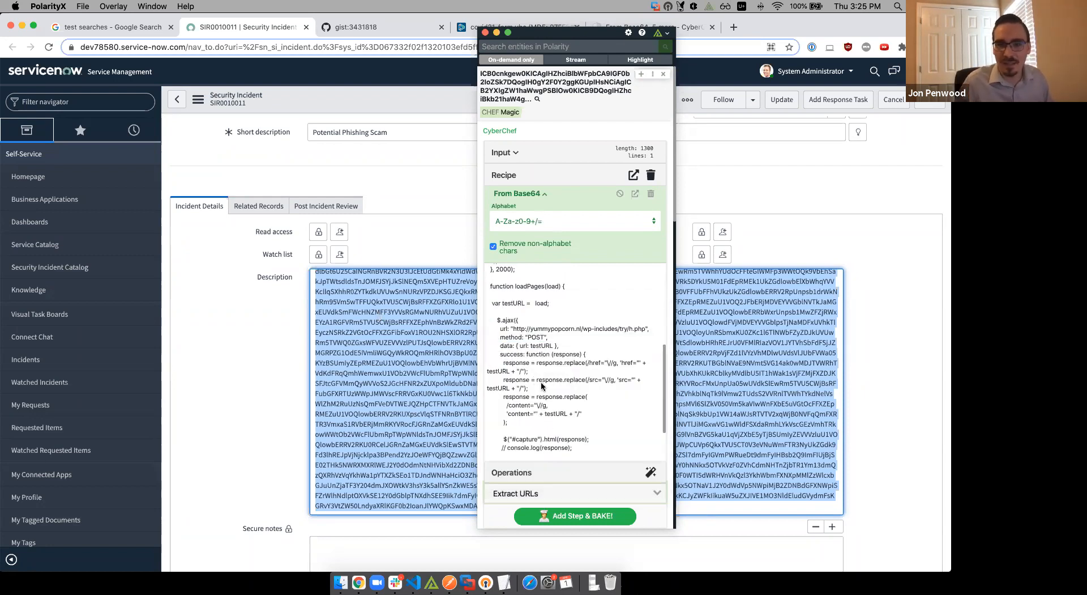
left_click(565, 516)
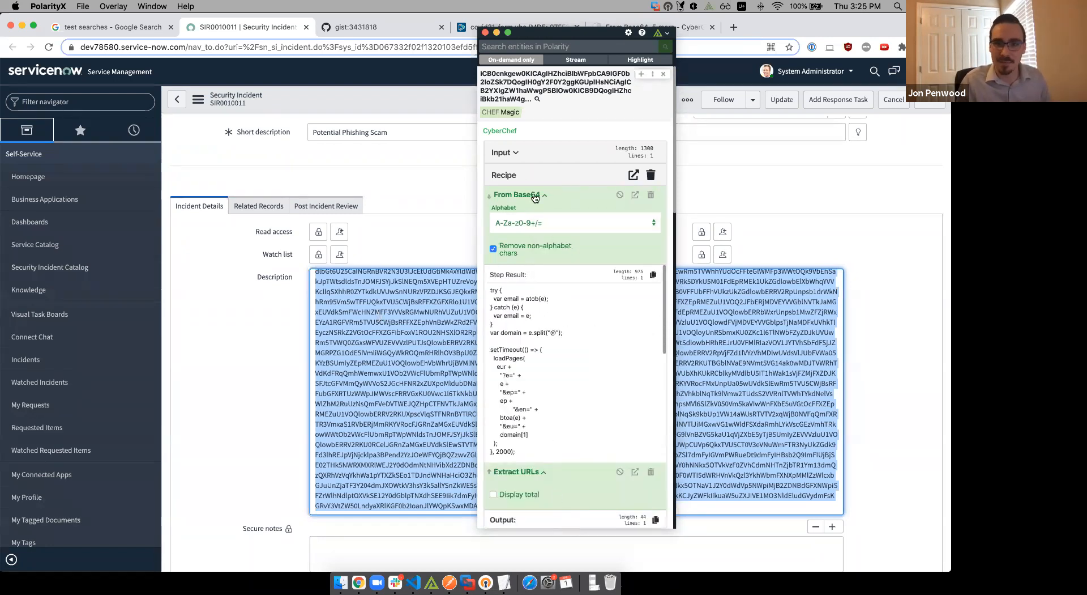
left_click(534, 196)
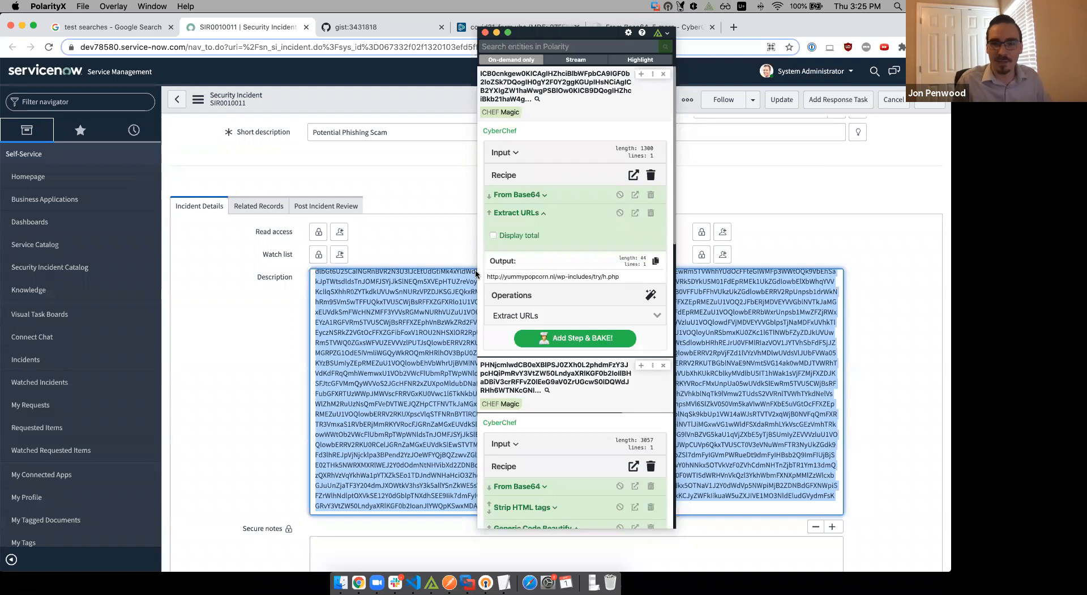
Highlight the extracted URL and switch the Display total option of Extract URLs on and back off.
left_click_drag(488, 277, 621, 276)
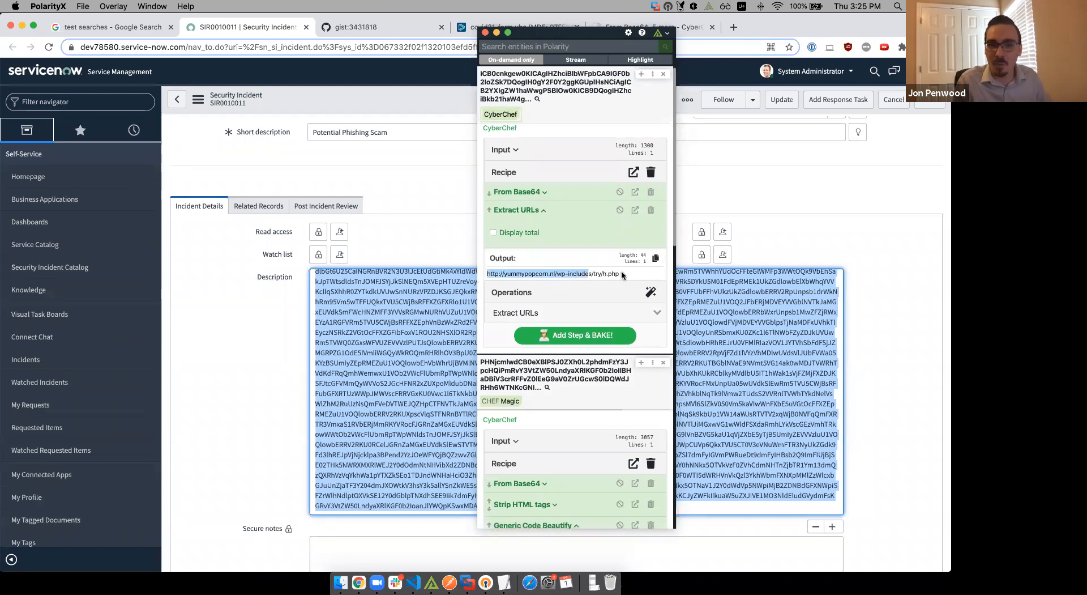
left_click(492, 235)
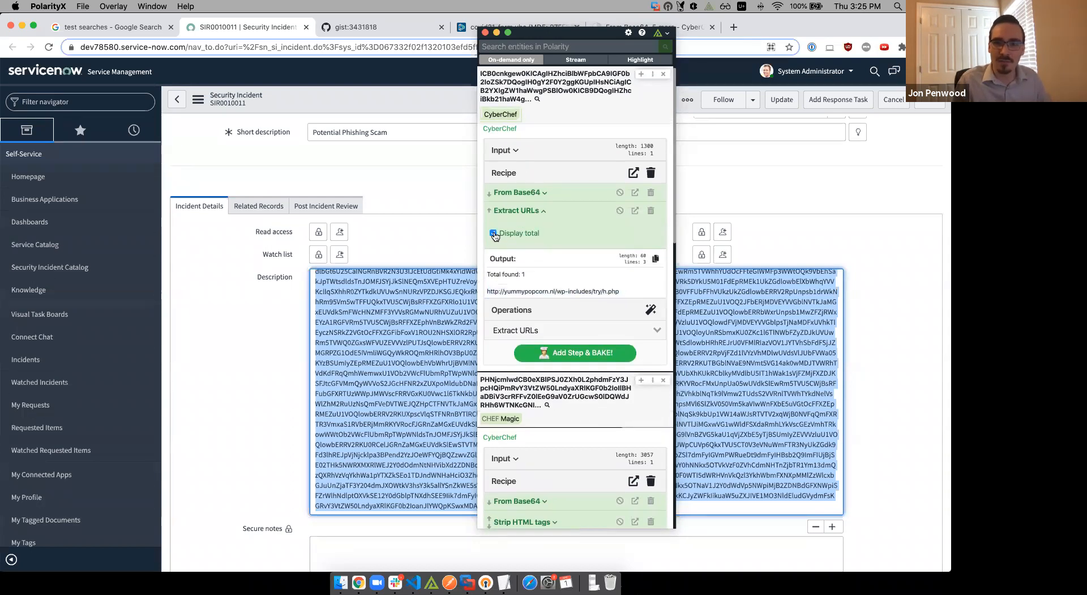
left_click(493, 234)
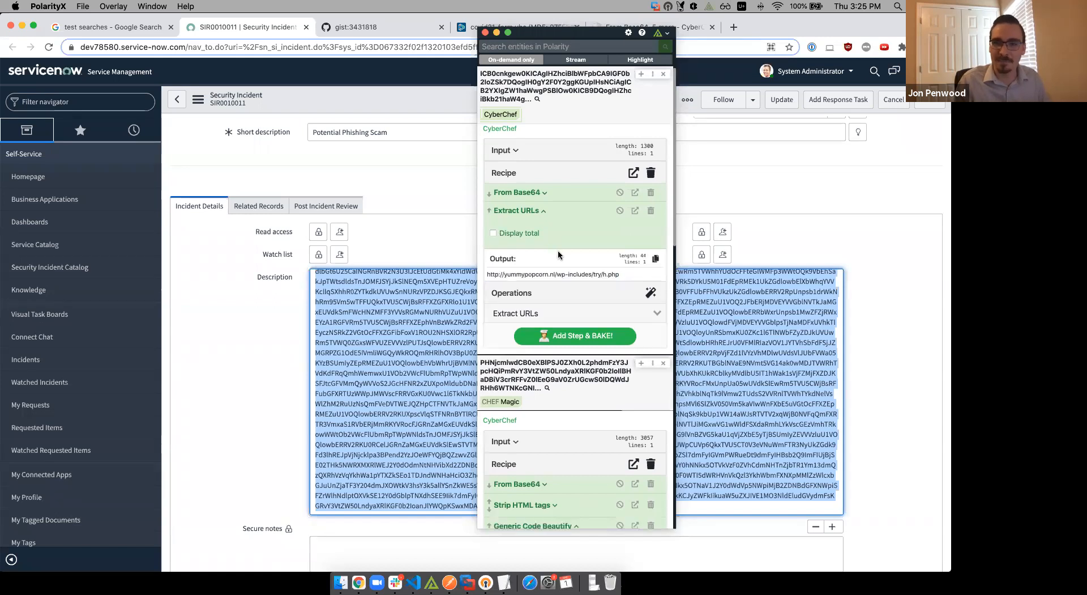
Copy the extracted URL for a Polarity lookup and examine the VirusTotal scan results for yummypopcorn.nl, collapsing its details at the end.
left_click(654, 256)
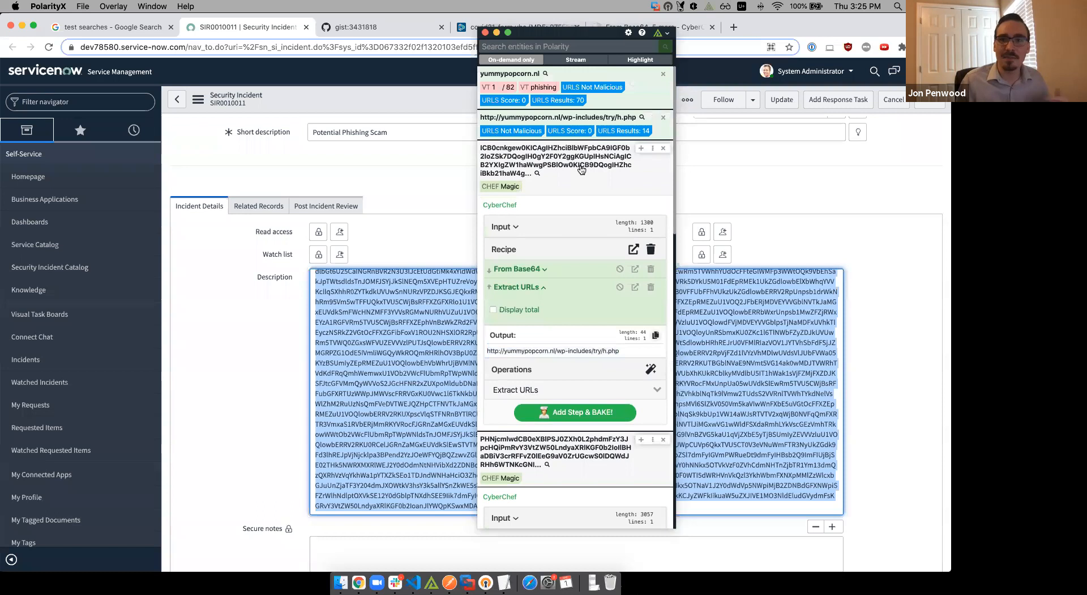
left_click(603, 105)
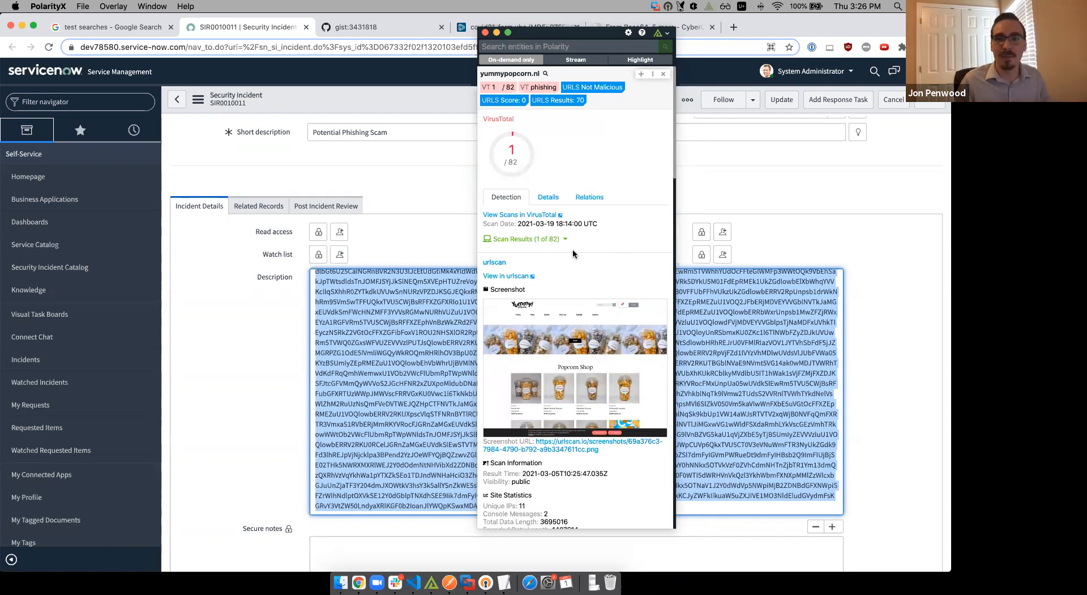
scroll(572, 252, "down", 2)
left_click(541, 202)
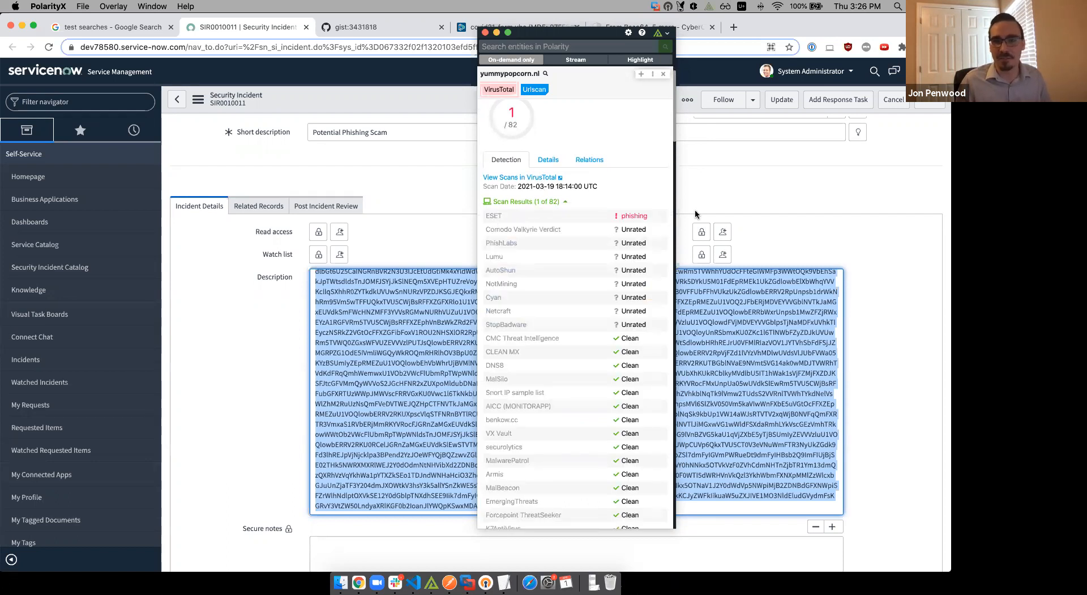
scroll(600, 208, "up", 2)
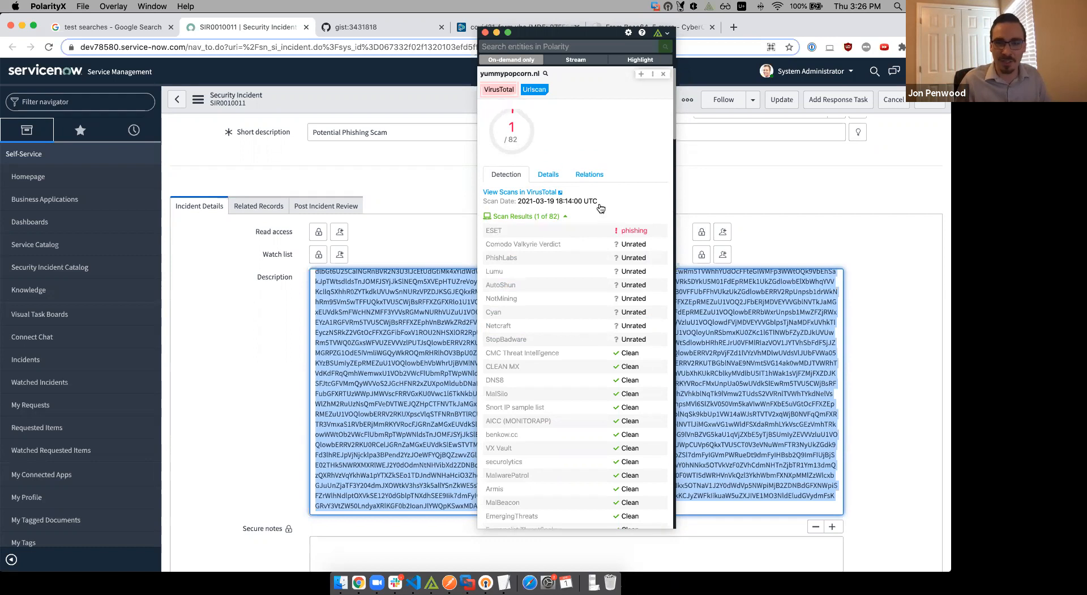
left_click(598, 98)
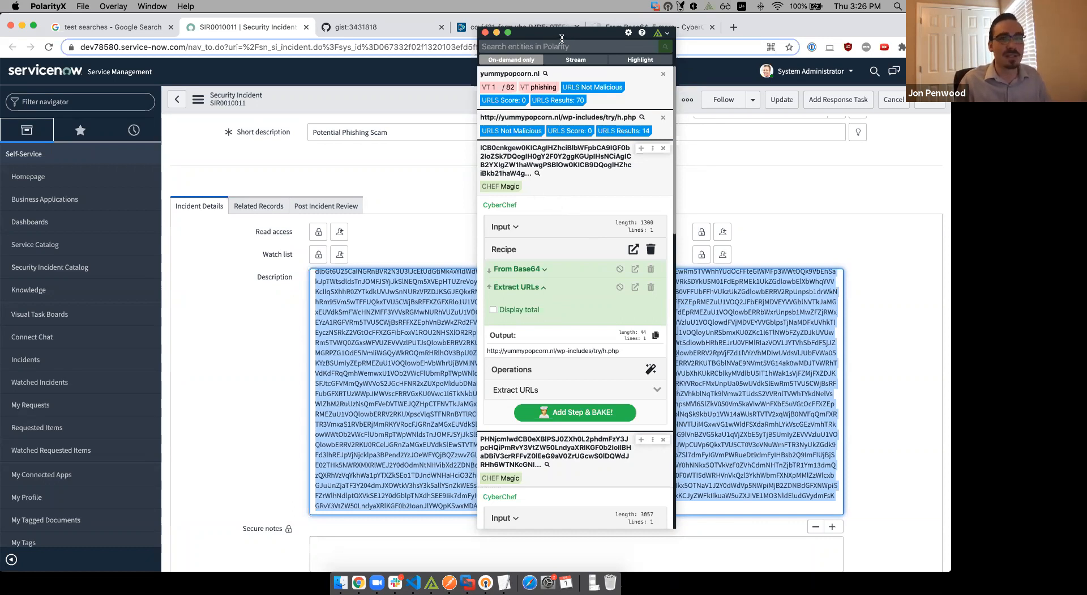
Reposition the Polarity window over the incident and expand the From Base64 step above Extract URLs to show the decoded script.
left_click_drag(562, 35, 579, 52)
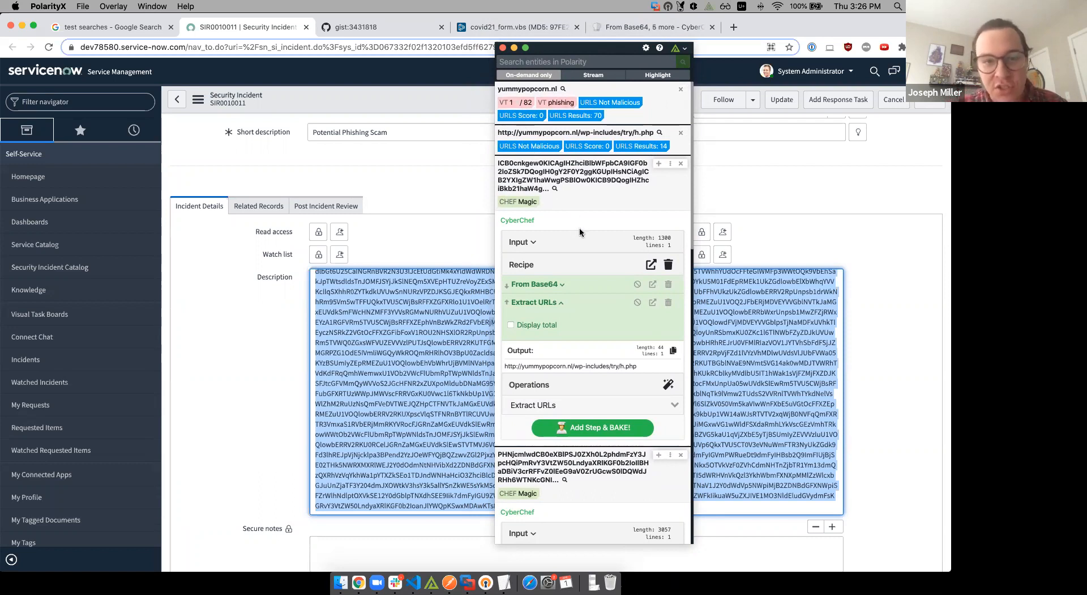
left_click(564, 287)
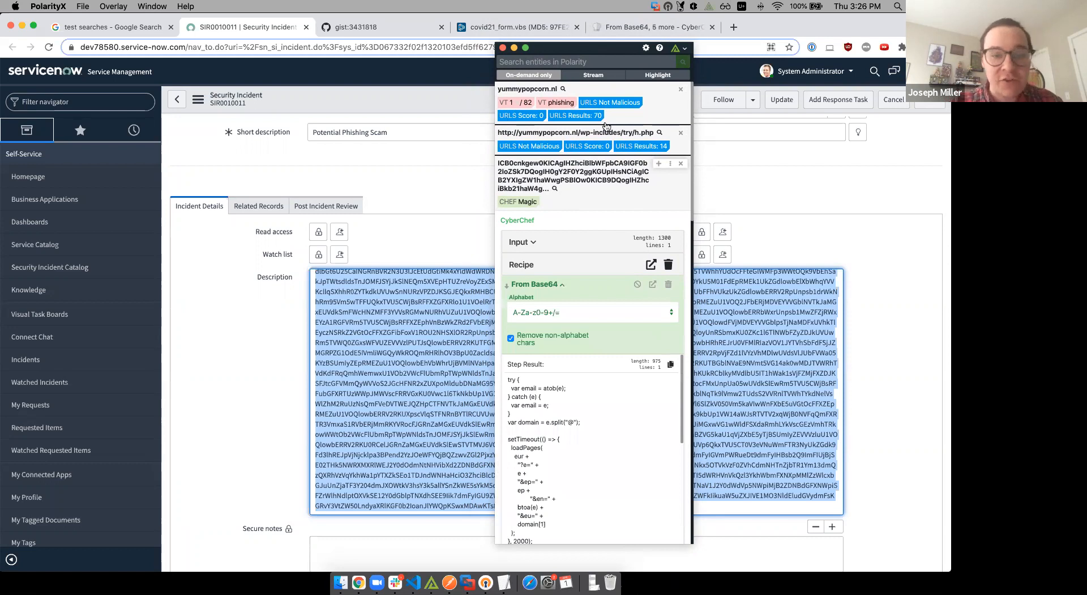
left_click_drag(578, 50, 533, 44)
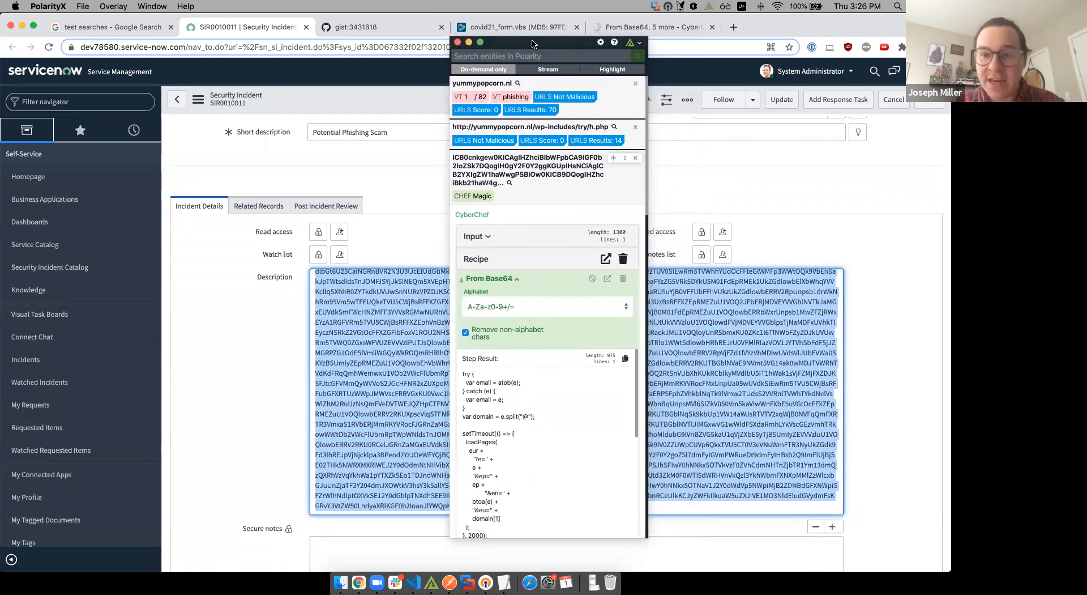
scroll(542, 314, "down", 2)
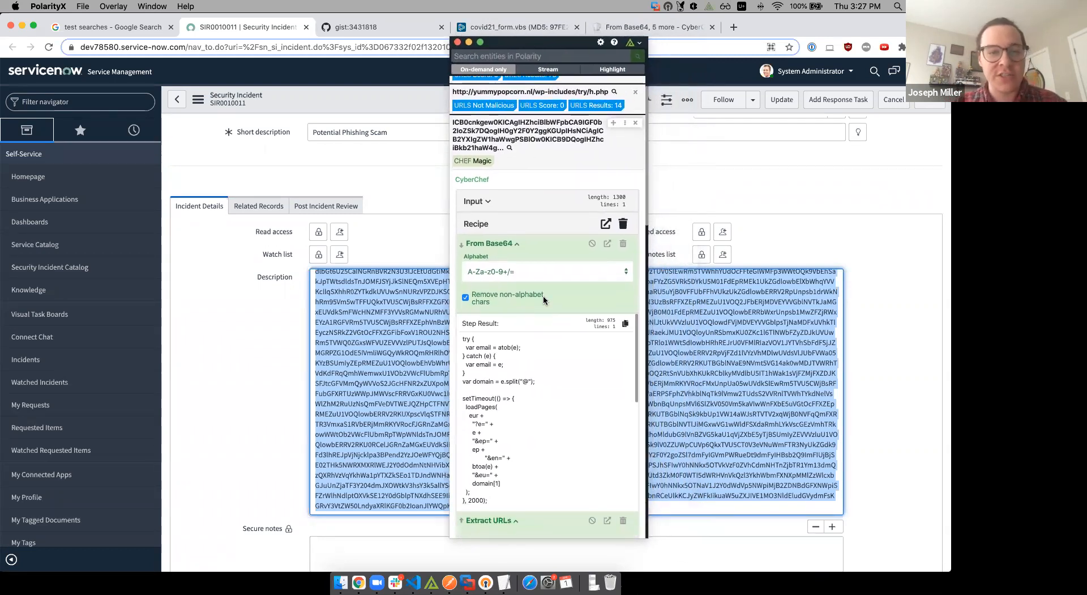
Examine the decoded script in the From Base64 step result down to the ajax URL and shift the Polarity window slightly aside.
scroll(542, 287, "down", 1)
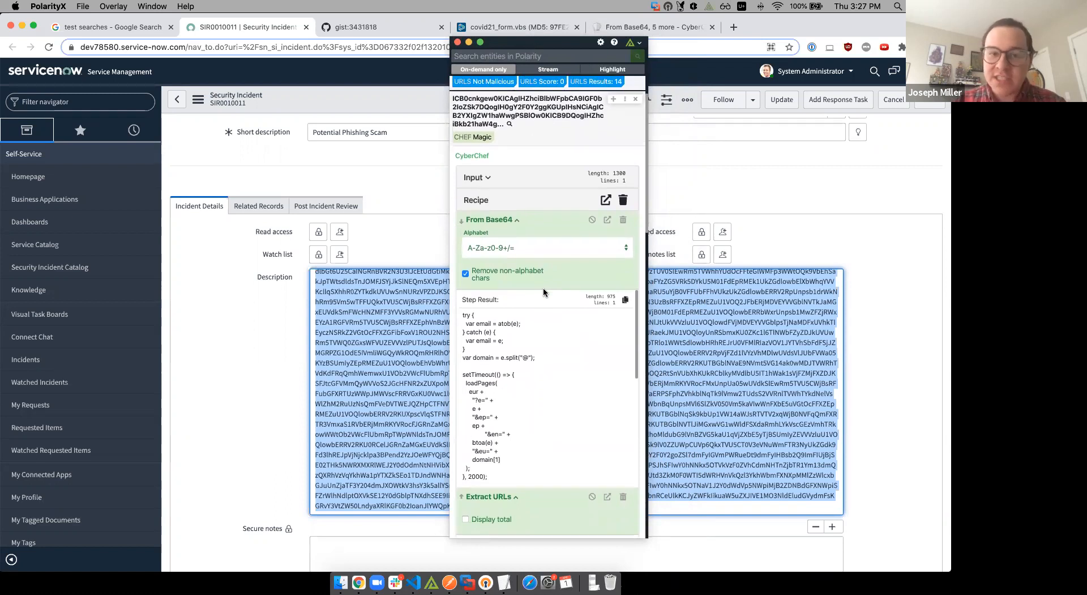
scroll(542, 287, "up", 1)
scroll(543, 287, "up", 1)
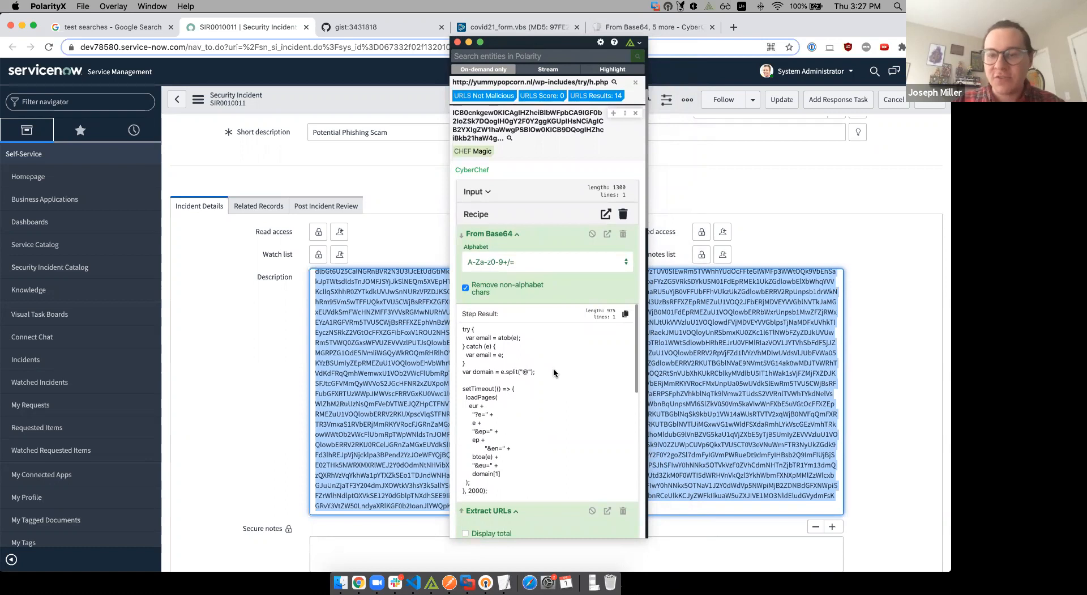
scroll(510, 345, "down", 3)
scroll(508, 352, "down", 3)
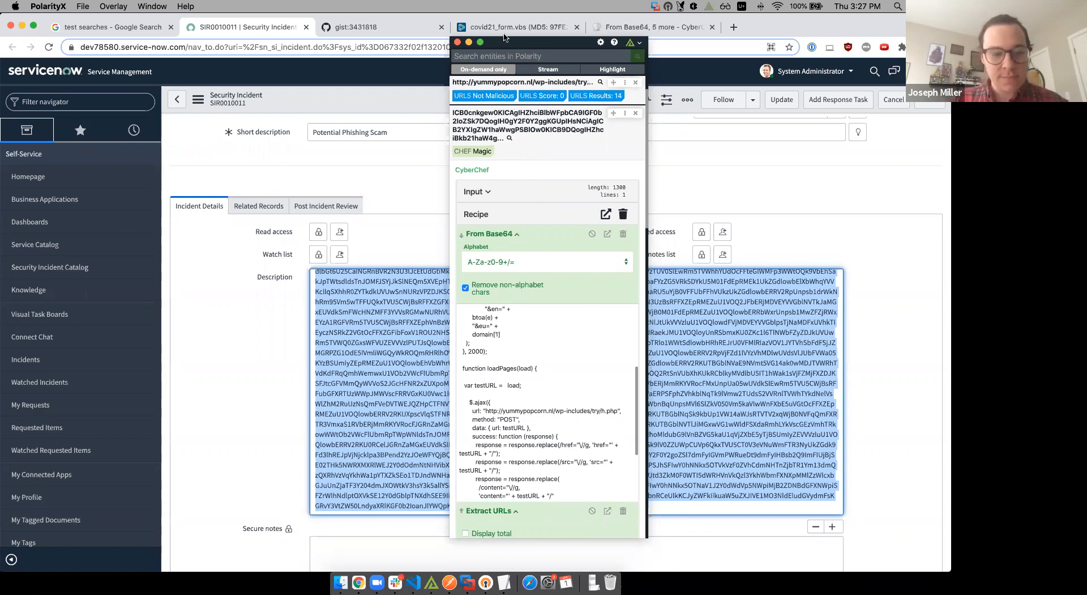
left_click_drag(523, 47, 511, 49)
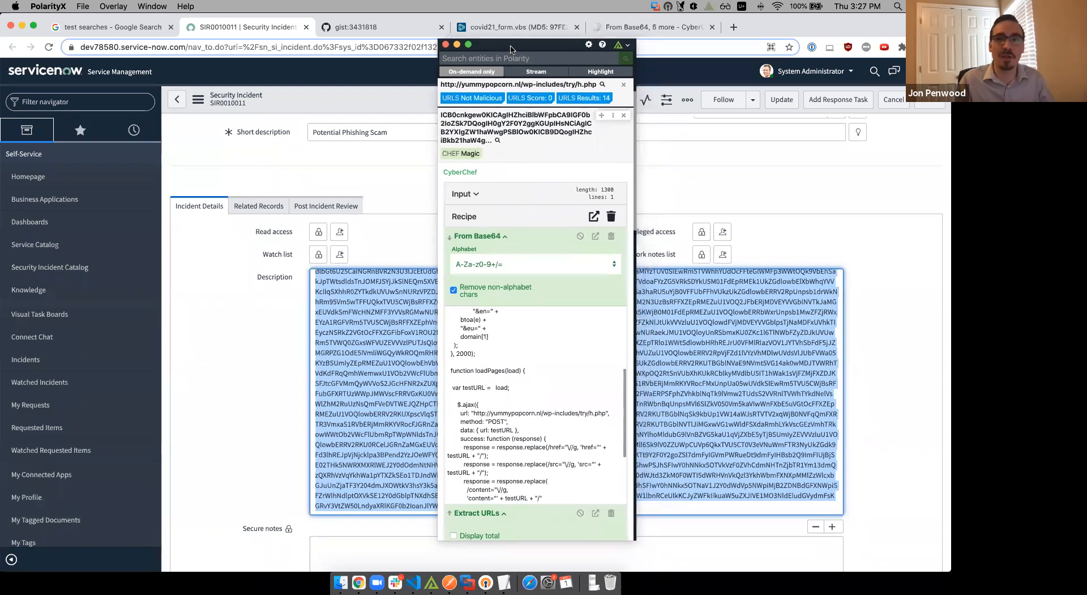
Switch to the gist:3431818 page, reload Polarity to clear its results and move its window off the comments.
left_click(383, 31)
right_click(543, 150)
left_click(553, 156)
left_click_drag(543, 48, 860, 54)
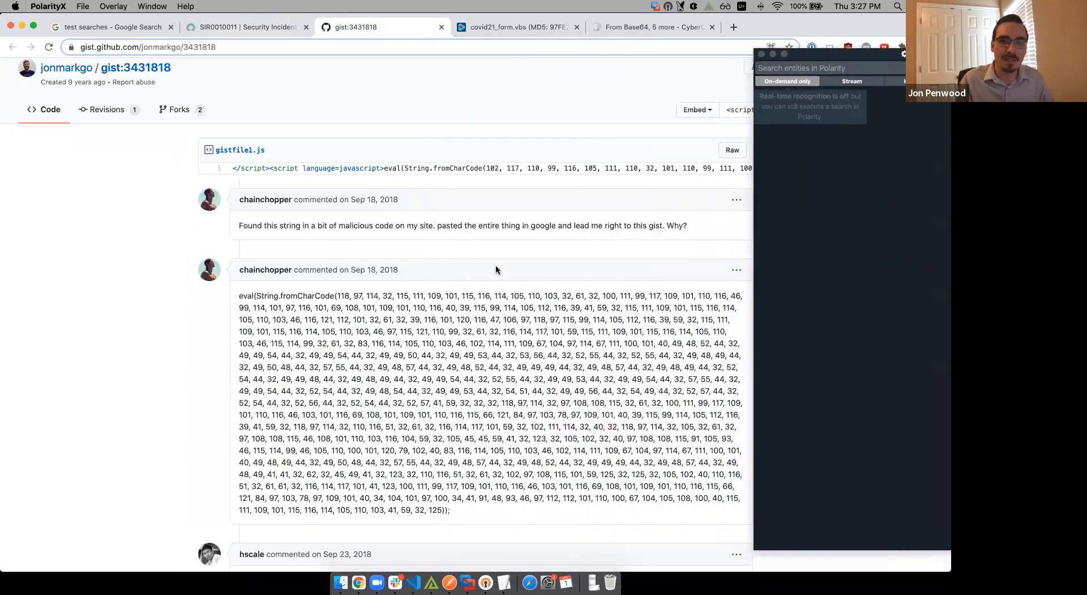
Search Polarity for the character codes inside String.fromCharCode in the Sep 18, 2018 comment and expand the CyberChef result.
left_click(346, 298)
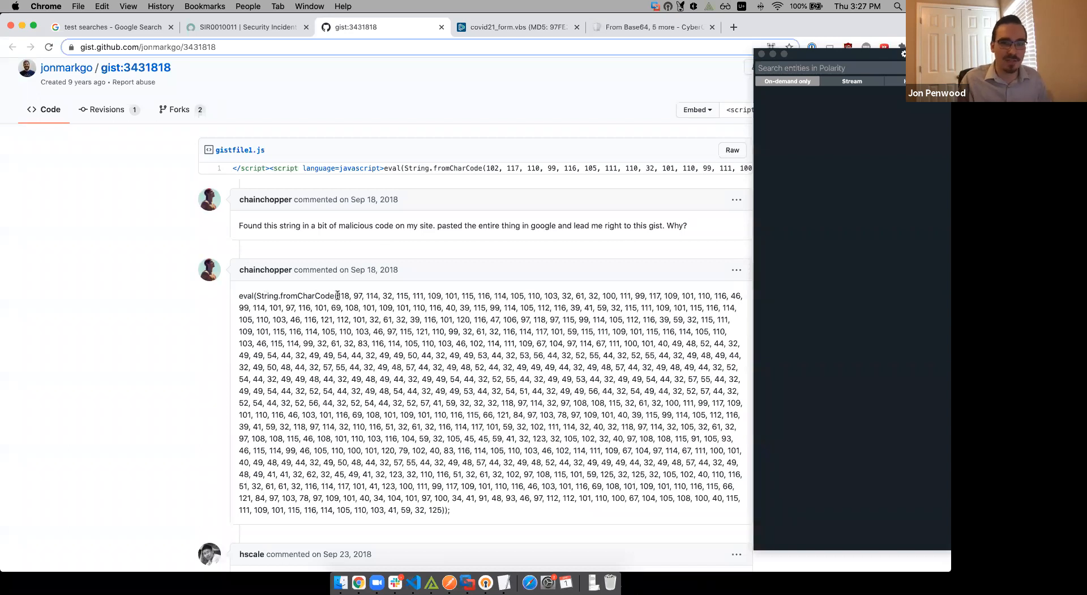
left_click_drag(337, 295, 442, 509)
left_click_drag(793, 52, 461, 35)
right_click(498, 100)
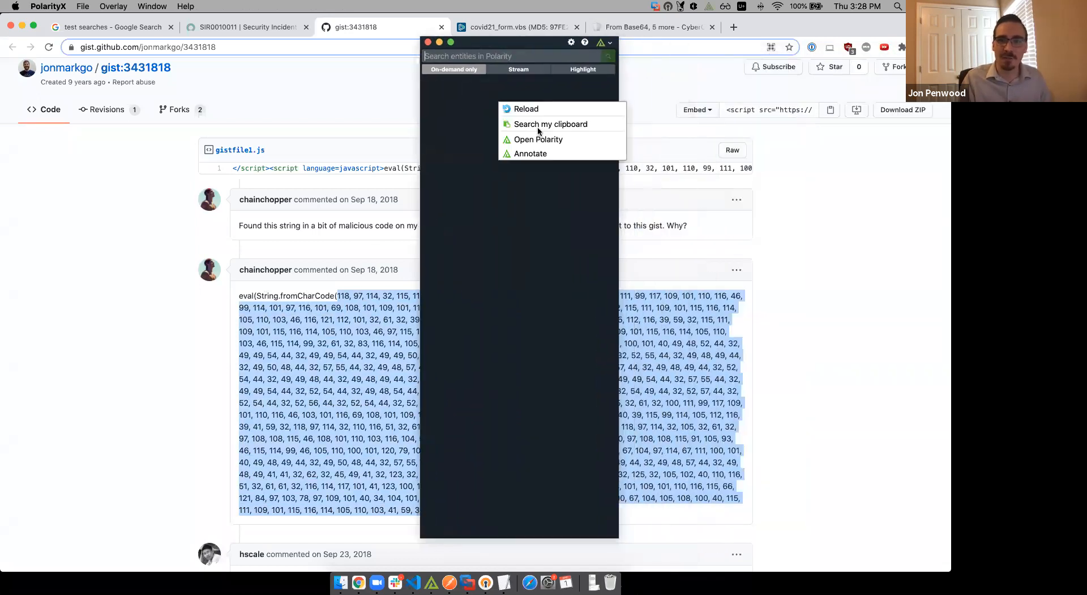
left_click(539, 126)
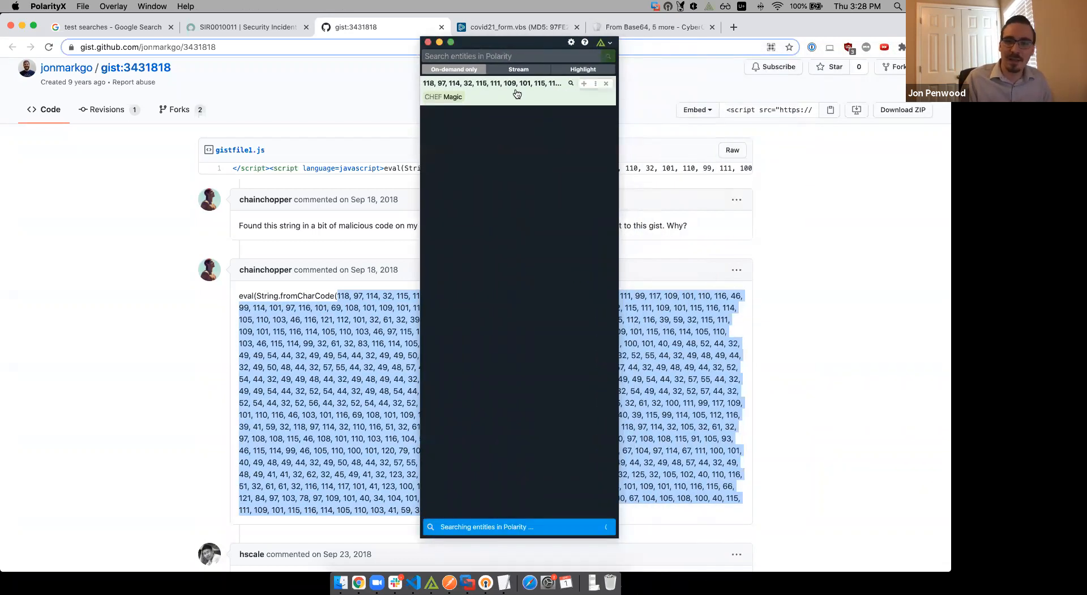
left_click(517, 94)
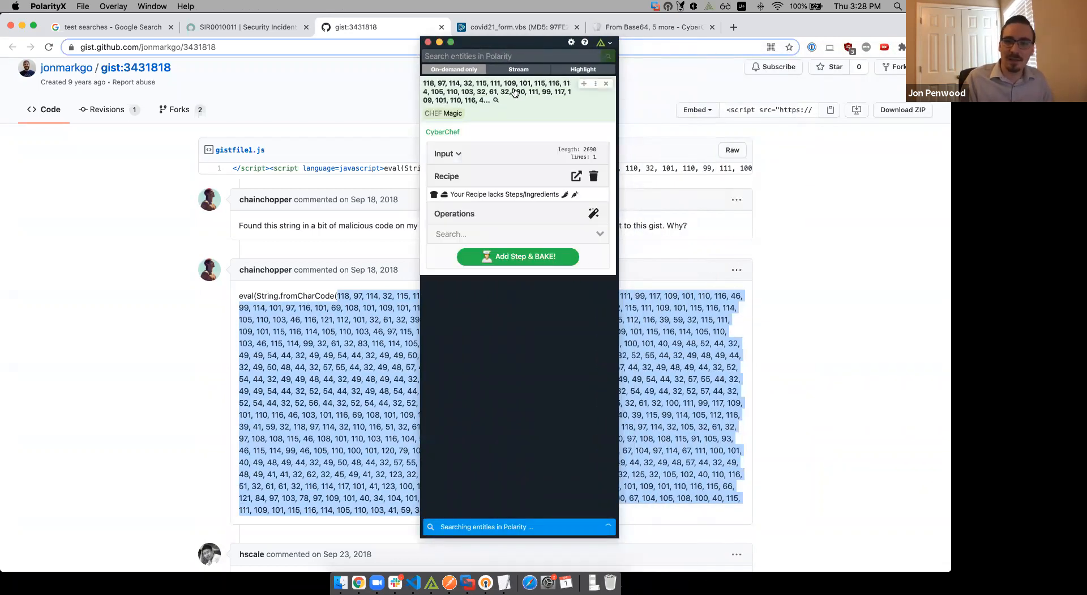
Try the Magic suggestion From Base64 on the character codes, bake it and clear the recipe.
left_click(593, 213)
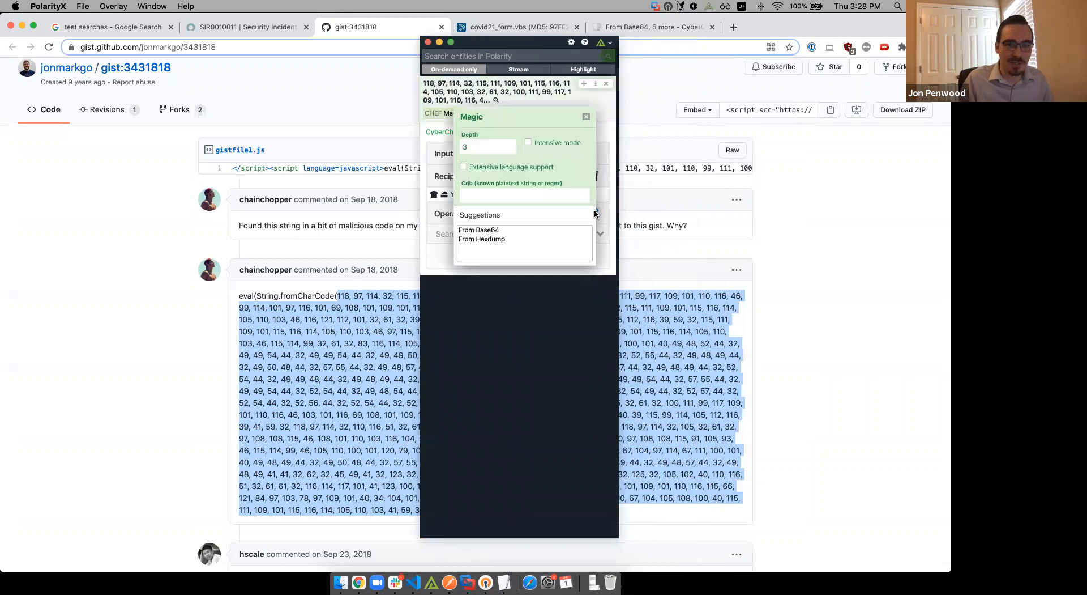
left_click(480, 231)
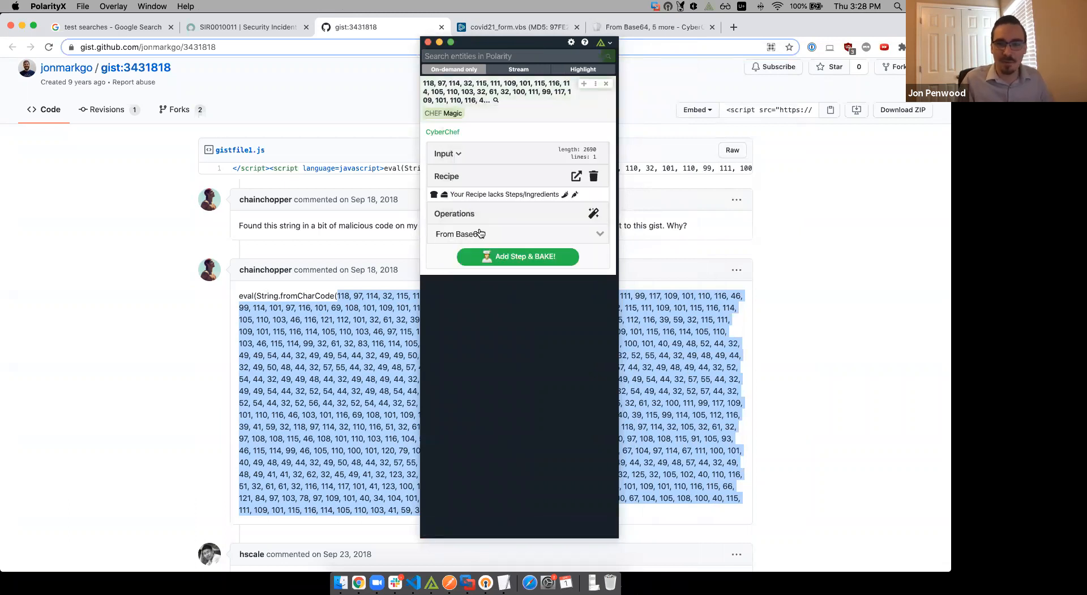
left_click(490, 262)
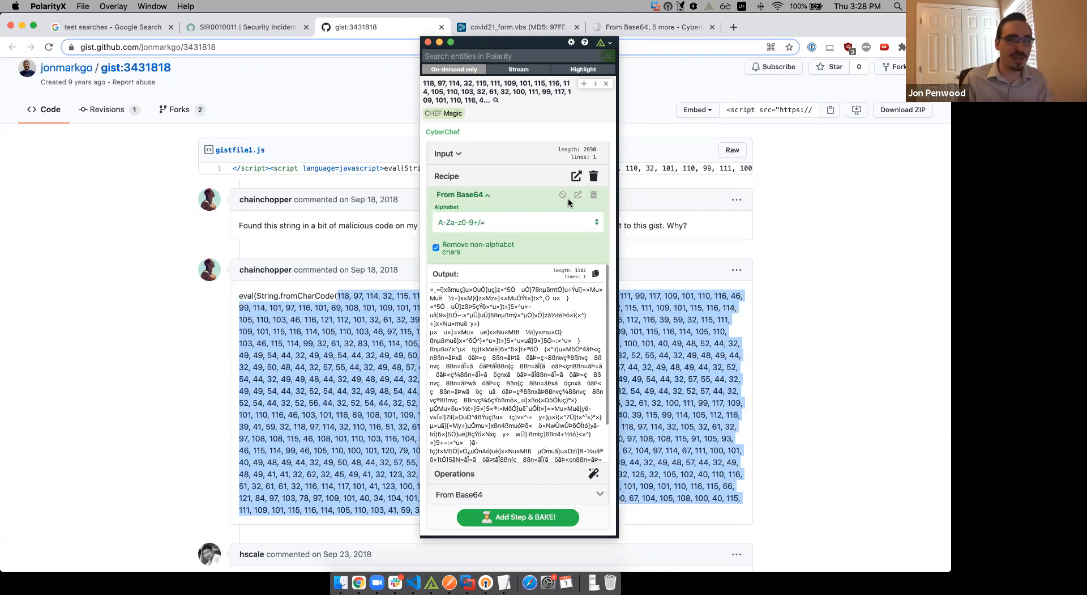
left_click(594, 178)
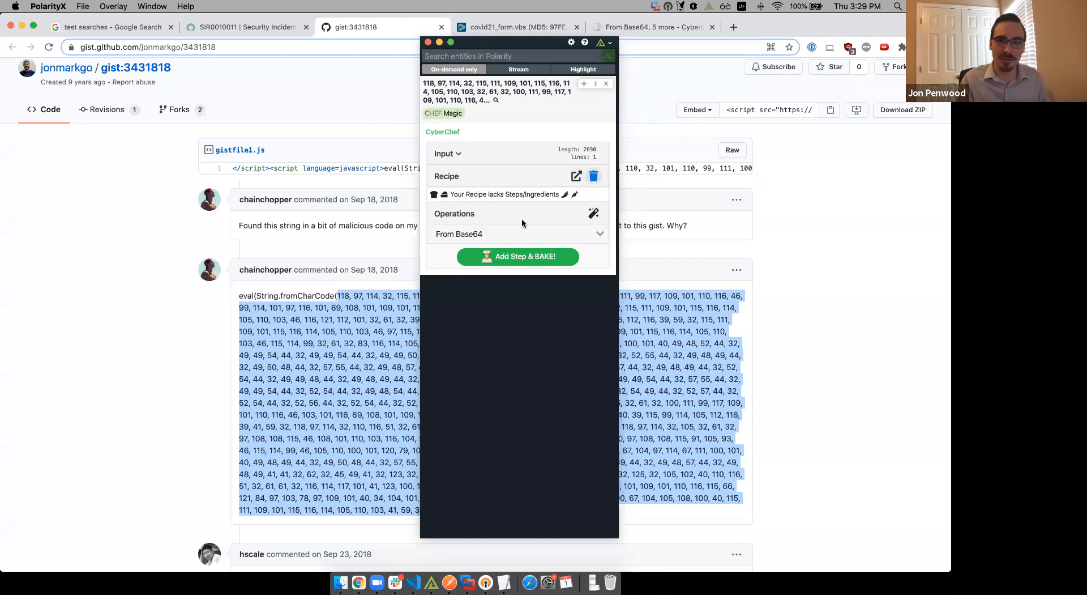
Add a From Charcode operation to the recipe, bake it and set its base to 10.
left_click(498, 235)
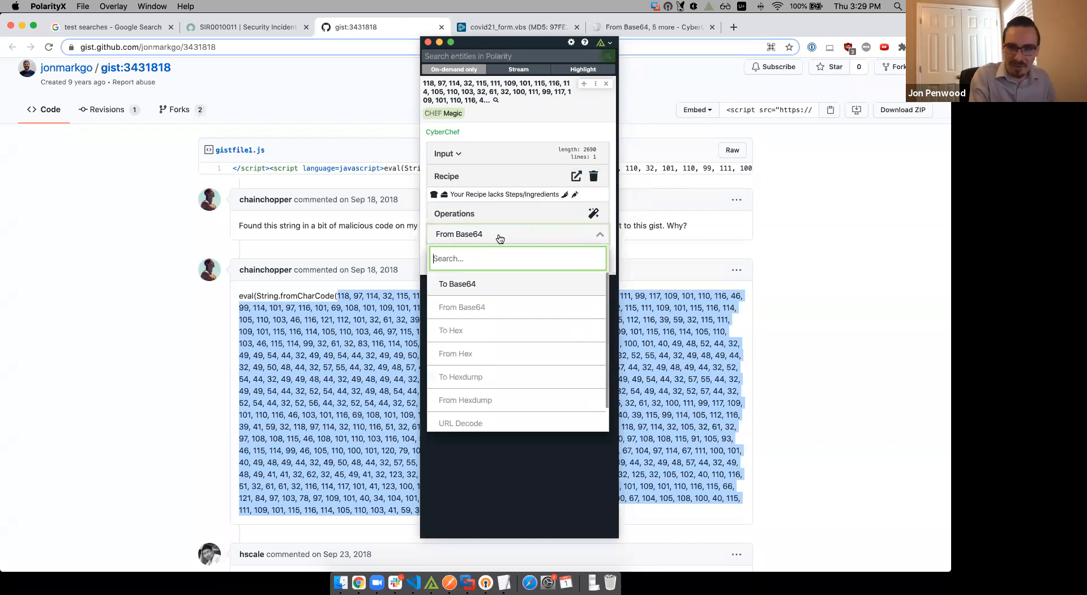
type("cyh")
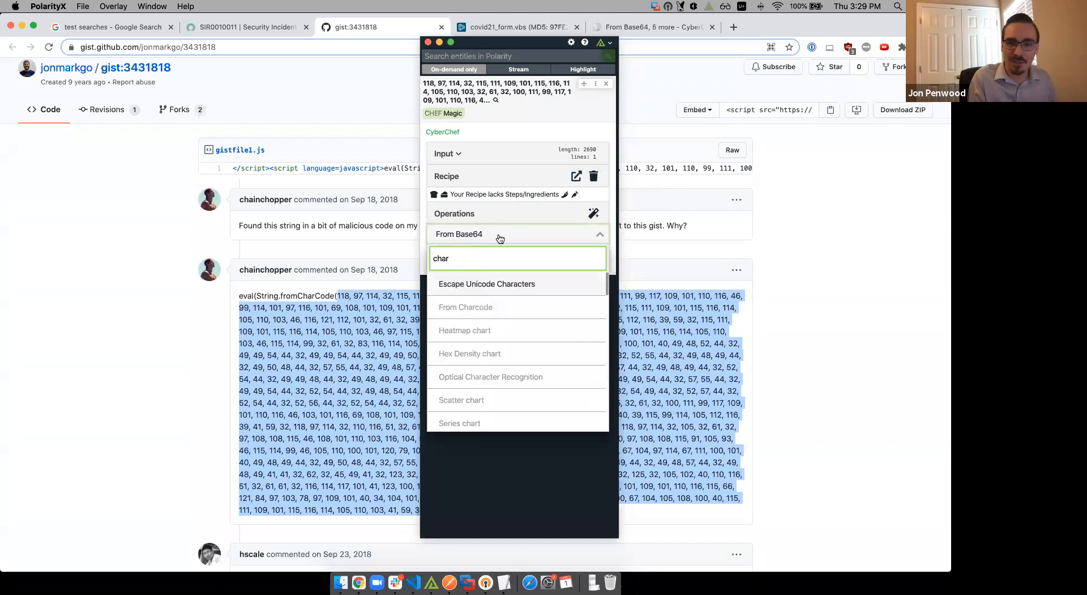
left_click(454, 308)
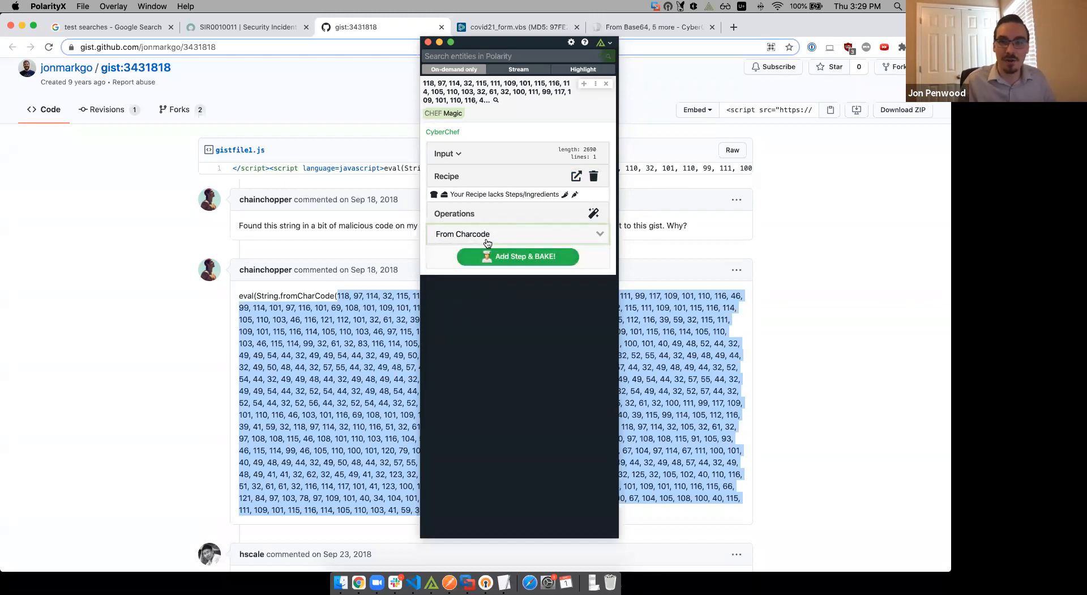
left_click(501, 256)
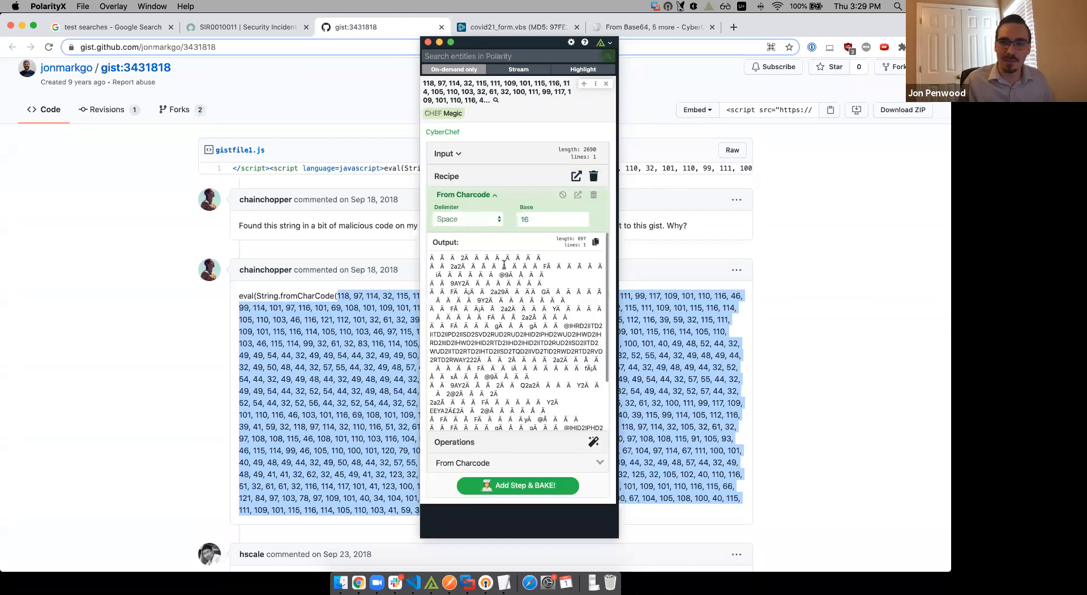
left_click(543, 221)
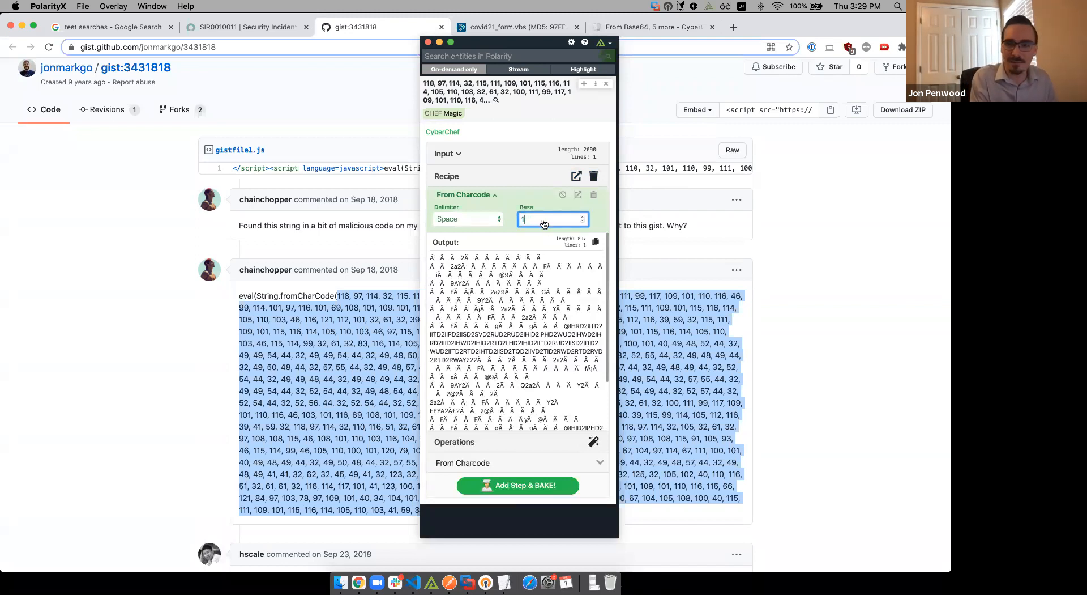
left_click(527, 237)
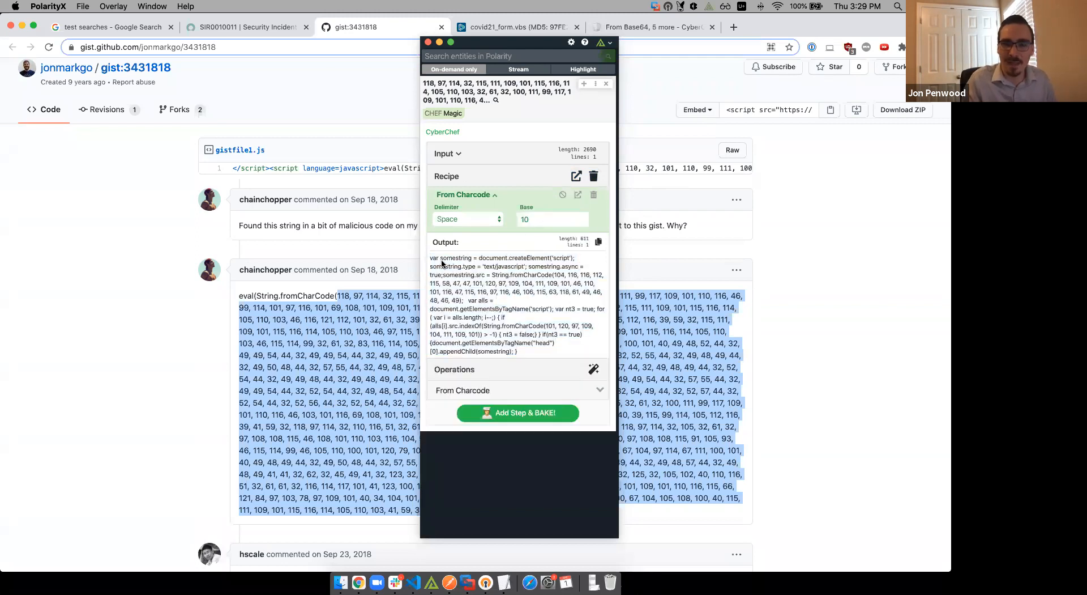
Examine the decoded script by highlighting its createElement call and the somestring.src assignment.
left_click_drag(435, 258, 525, 258)
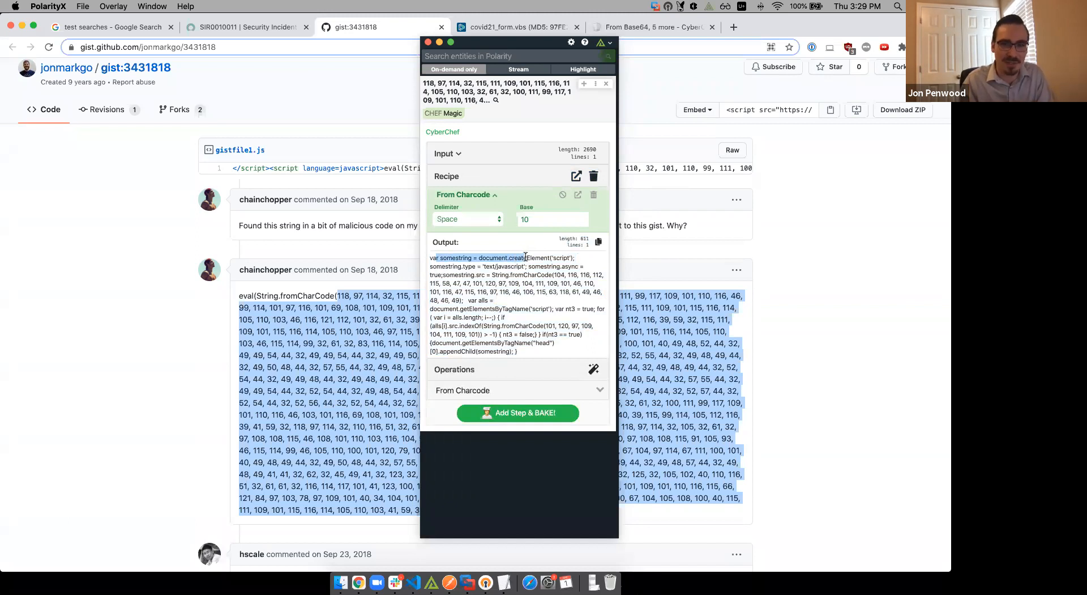
left_click(558, 272)
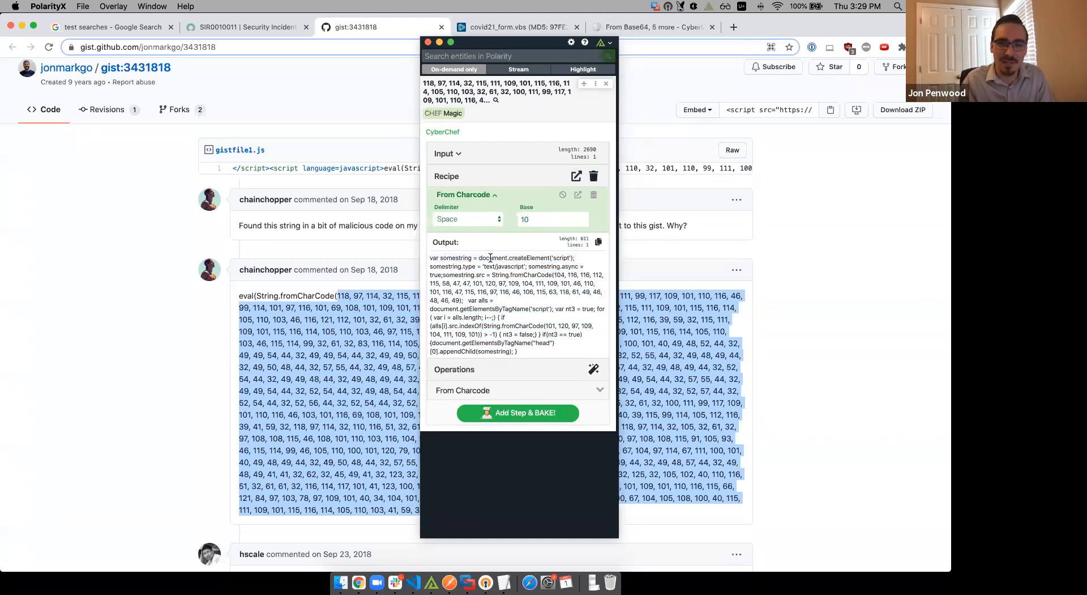
left_click_drag(491, 258, 564, 254)
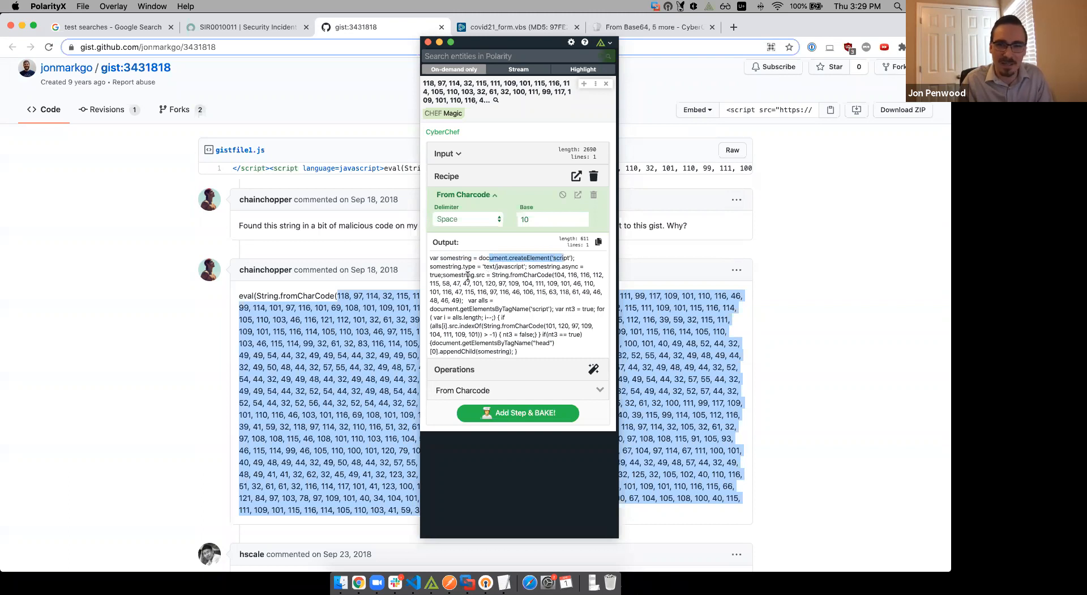
left_click_drag(458, 275, 490, 276)
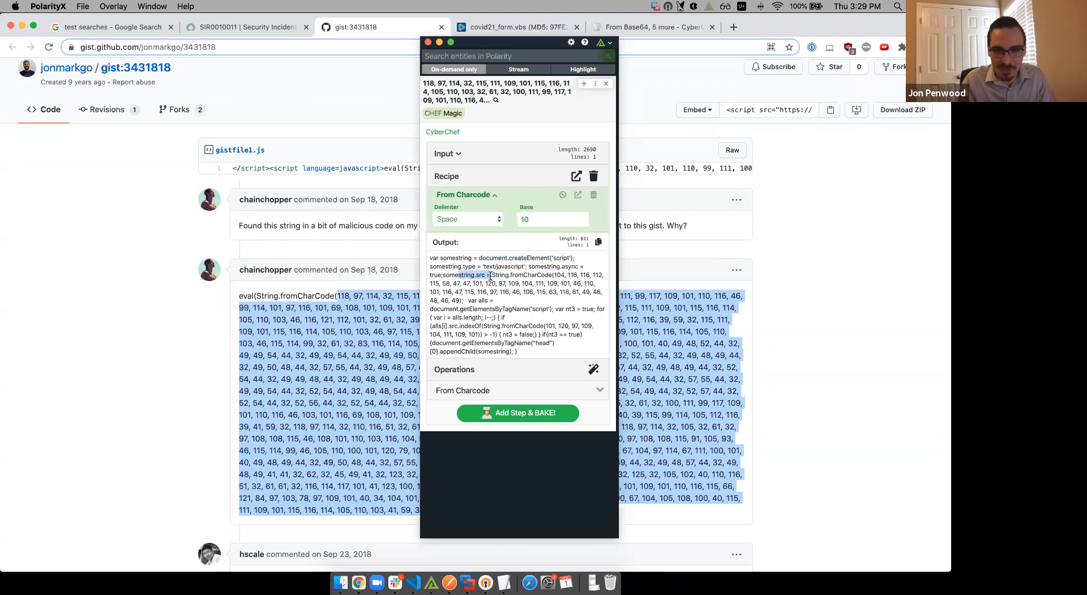
Copy the nested character codes assigned to somestring.src for a Polarity lookup and expand the new CyberChef result.
left_click(555, 276)
left_click_drag(555, 275, 458, 300)
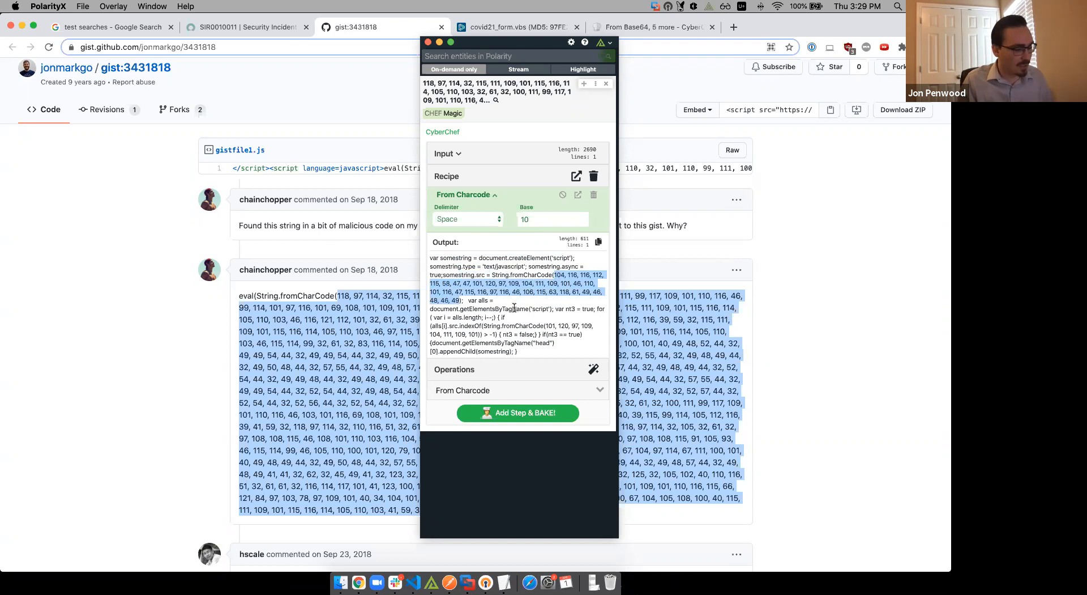
key("super+c")
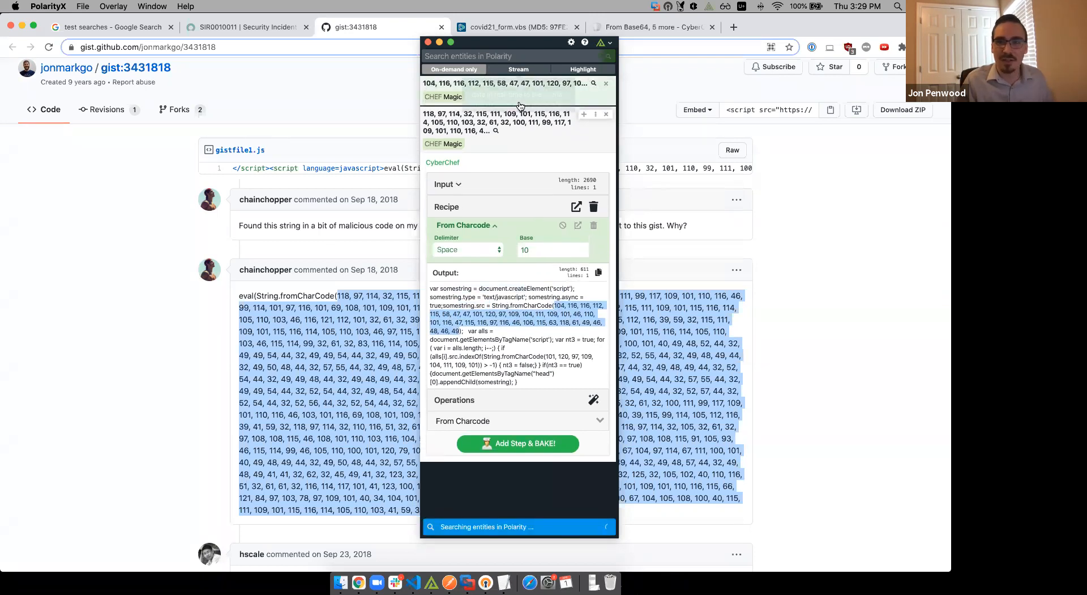
left_click(520, 104)
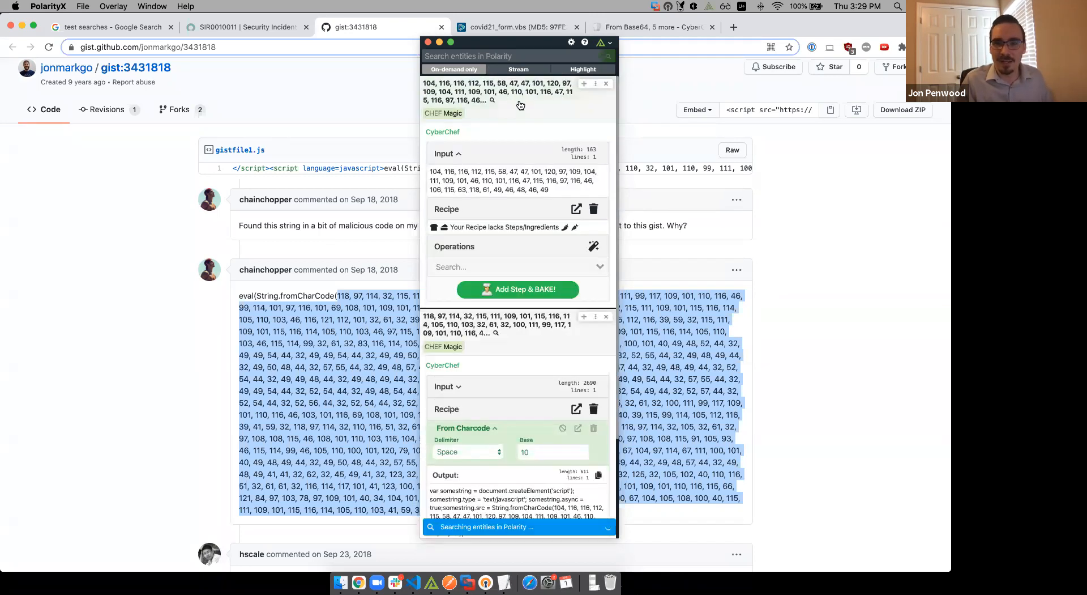
Decode the nested character codes with a baked From Charcode operation set to base 10.
left_click(499, 267)
type("char")
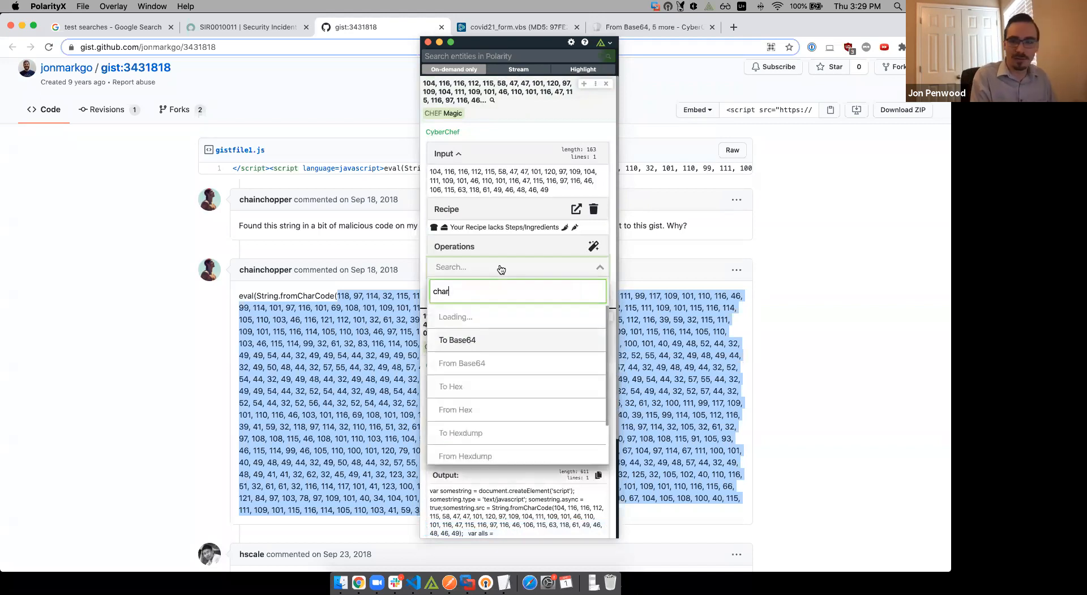
left_click(482, 340)
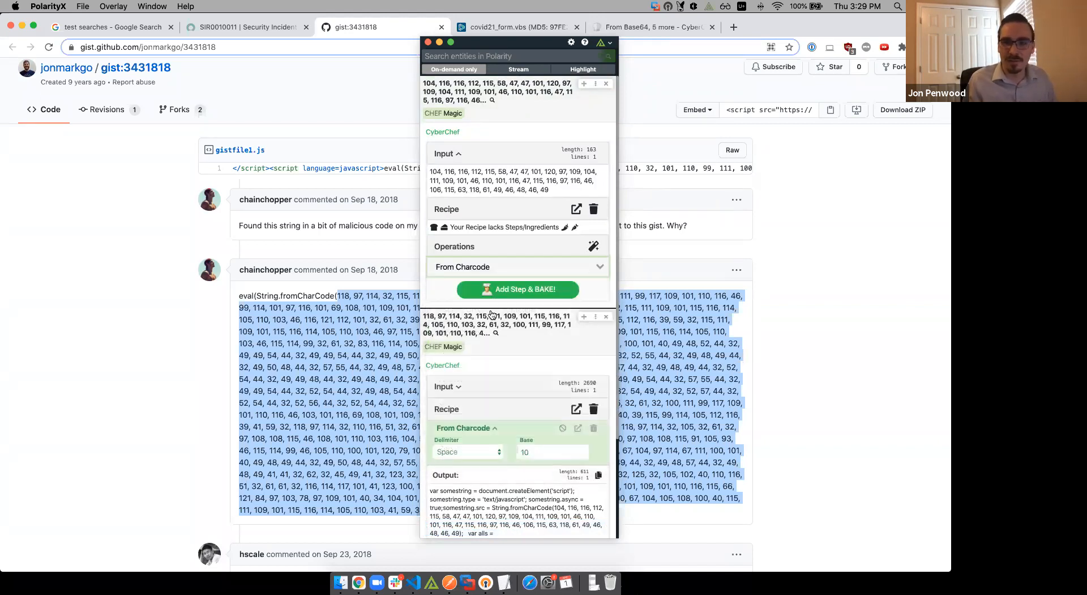
left_click(496, 291)
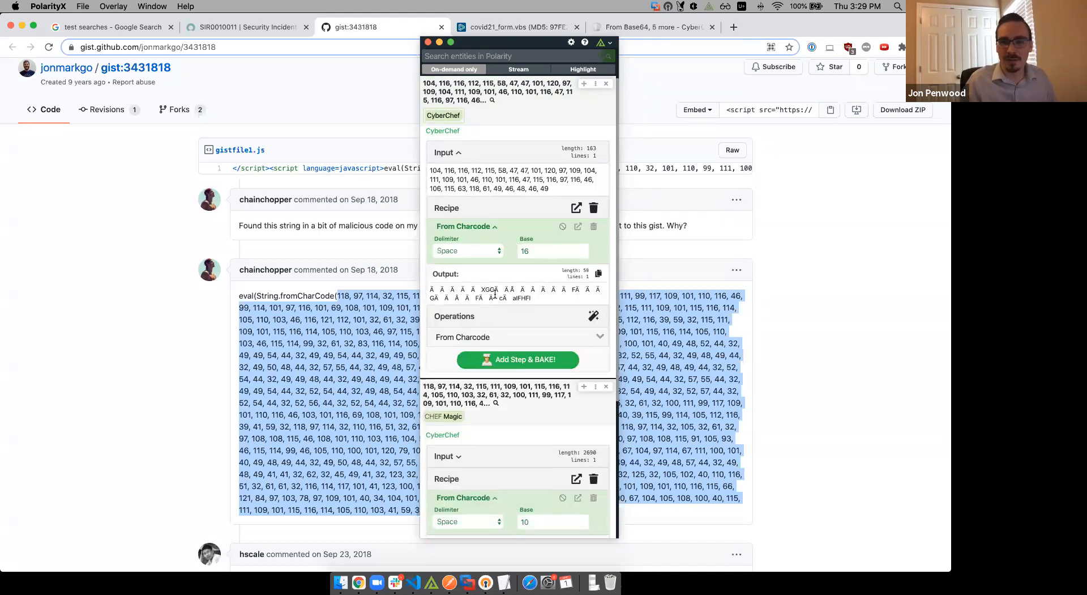
left_click(547, 251)
key("BackSpace")
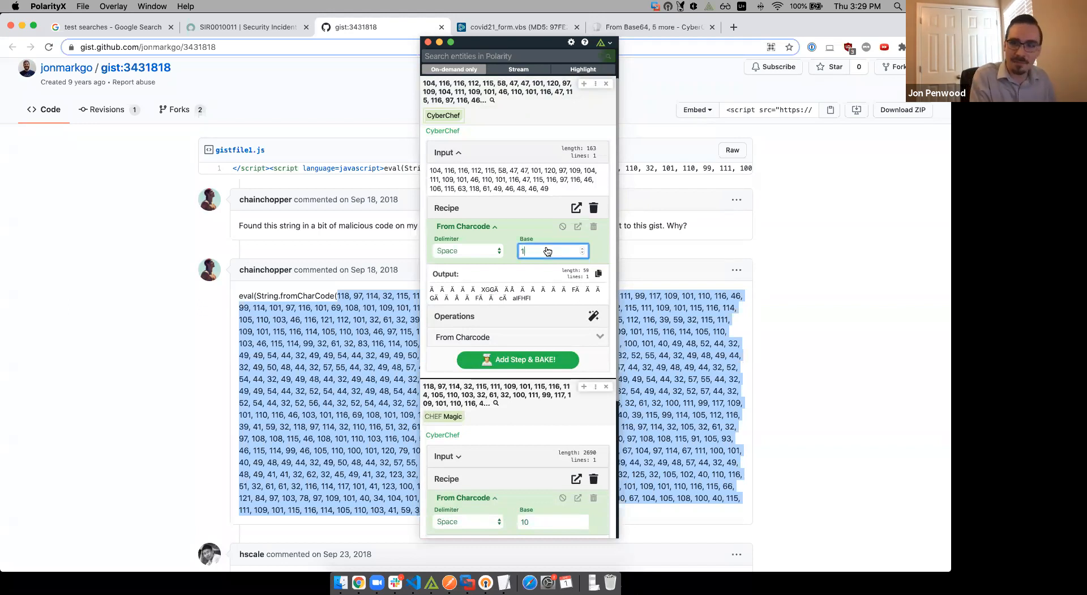
key("Return")
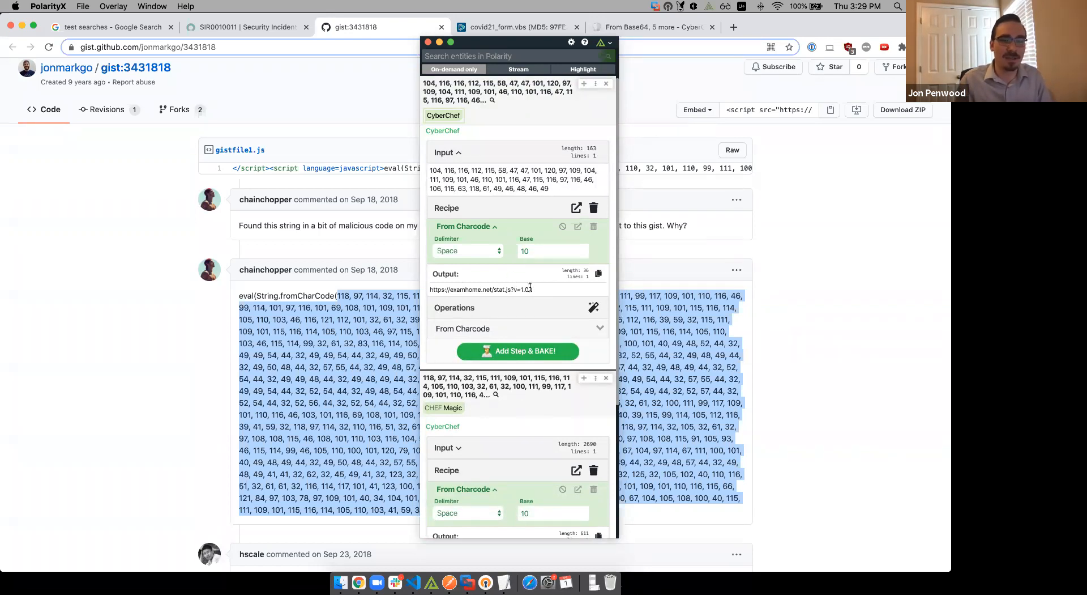
Highlight the decoded examhome.net URL and copy the output for a Polarity reputation lookup.
left_click_drag(535, 289, 429, 289)
scroll(407, 291, "down", 1)
scroll(408, 292, "up", 1)
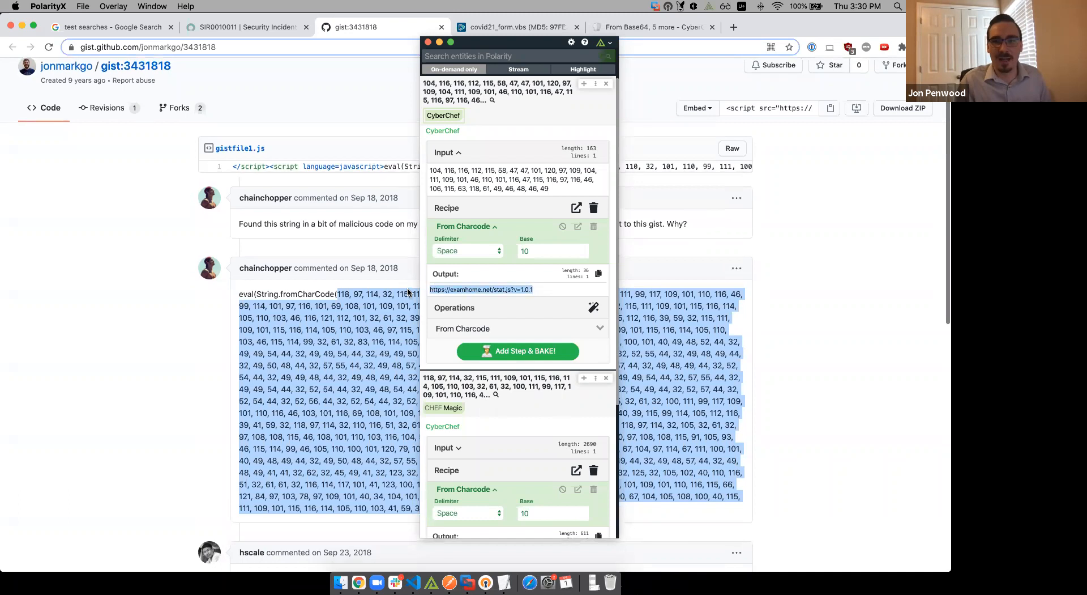
scroll(498, 402, "down", 2)
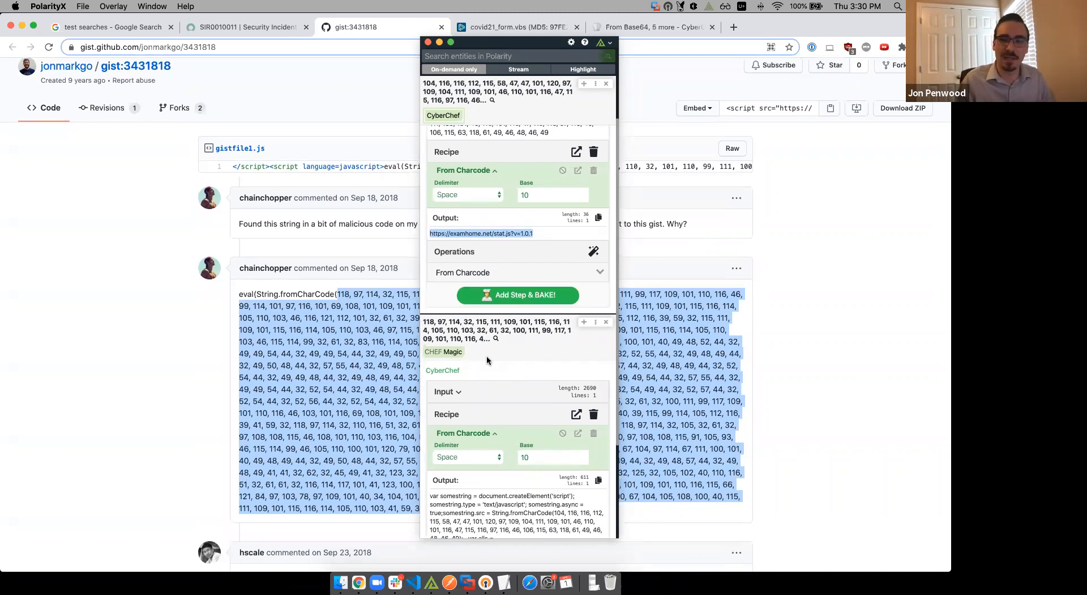
scroll(488, 360, "up", 2)
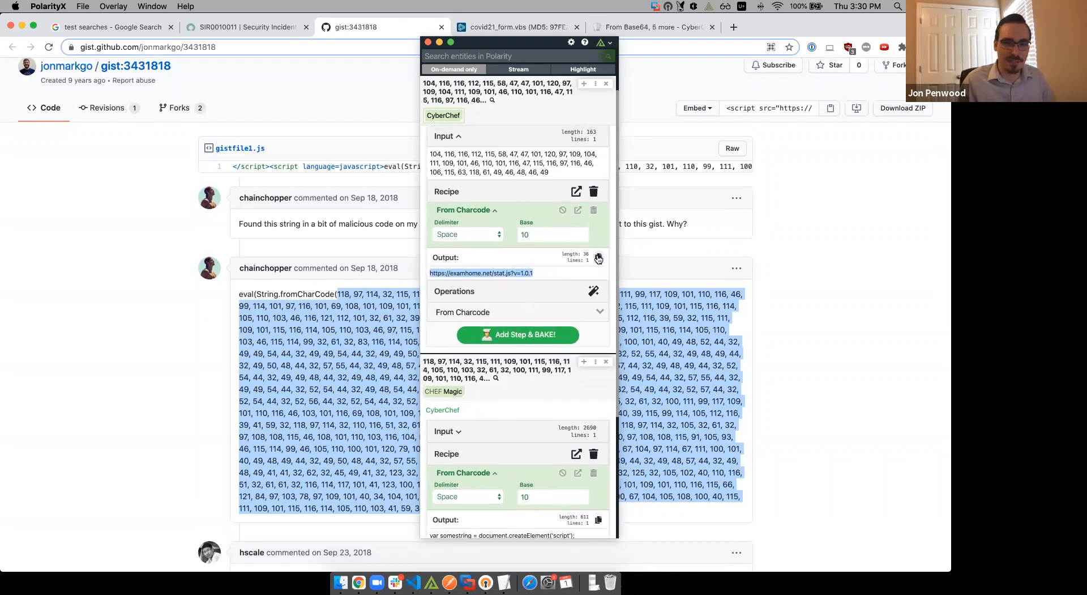
left_click(599, 258)
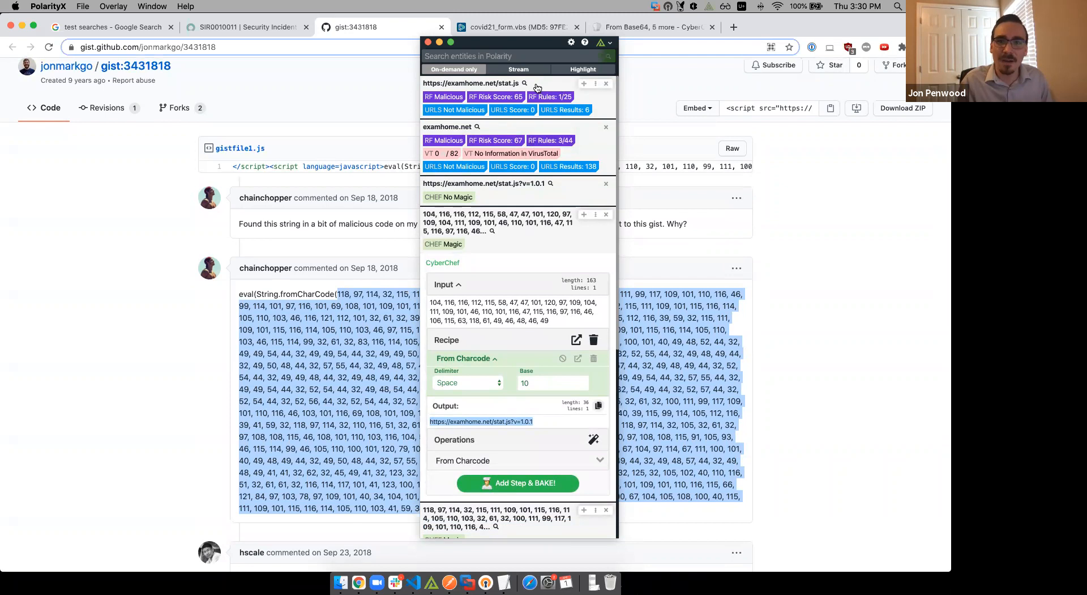
Examine the Recorded Future risk details and VirusTotal scan results for the examhome.net domain, including the individual vendor verdicts.
left_click(568, 152)
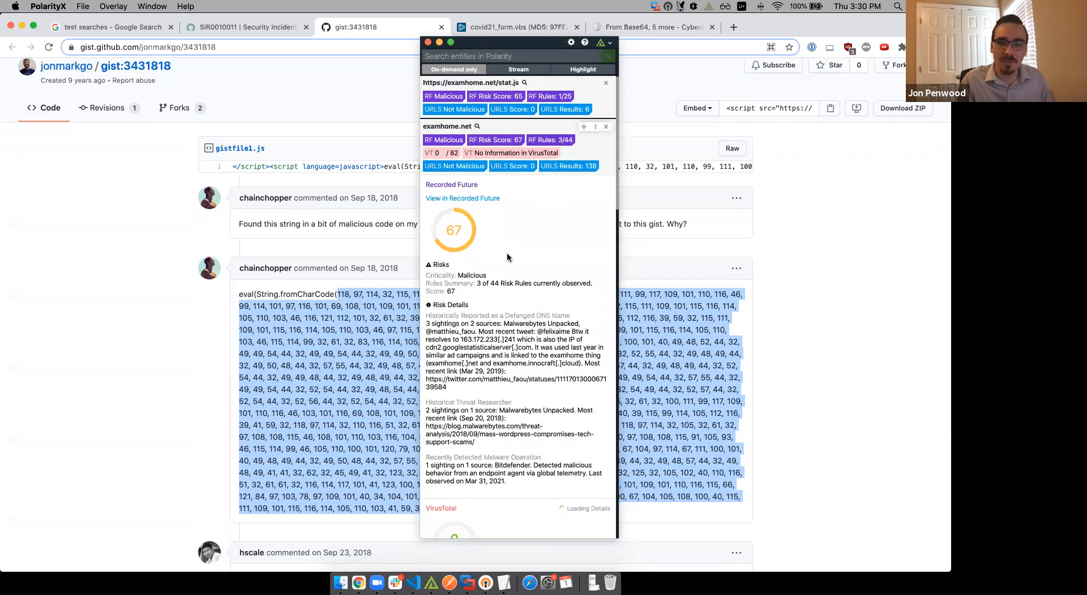
scroll(510, 312, "down", 5)
left_click(493, 451)
scroll(498, 447, "down", 2)
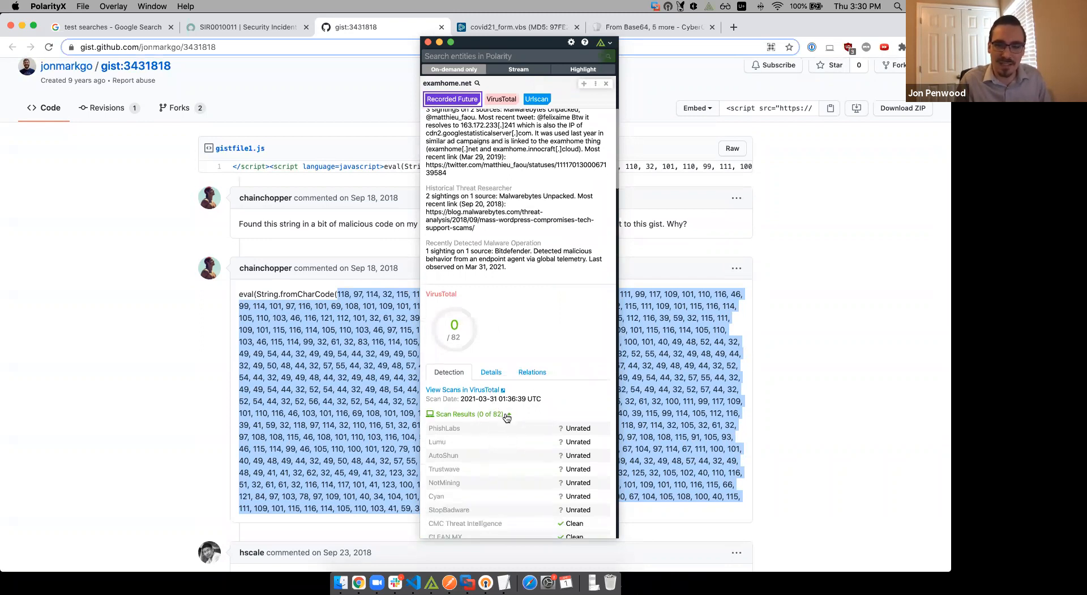
scroll(504, 416, "up", 5)
scroll(499, 396, "up", 1)
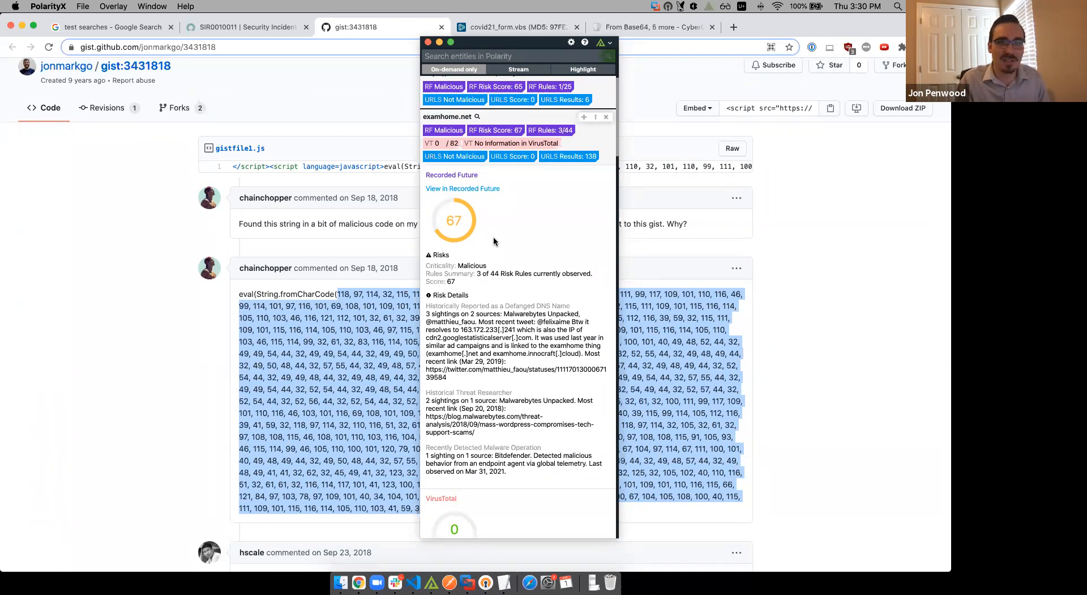
scroll(494, 240, "down", 3)
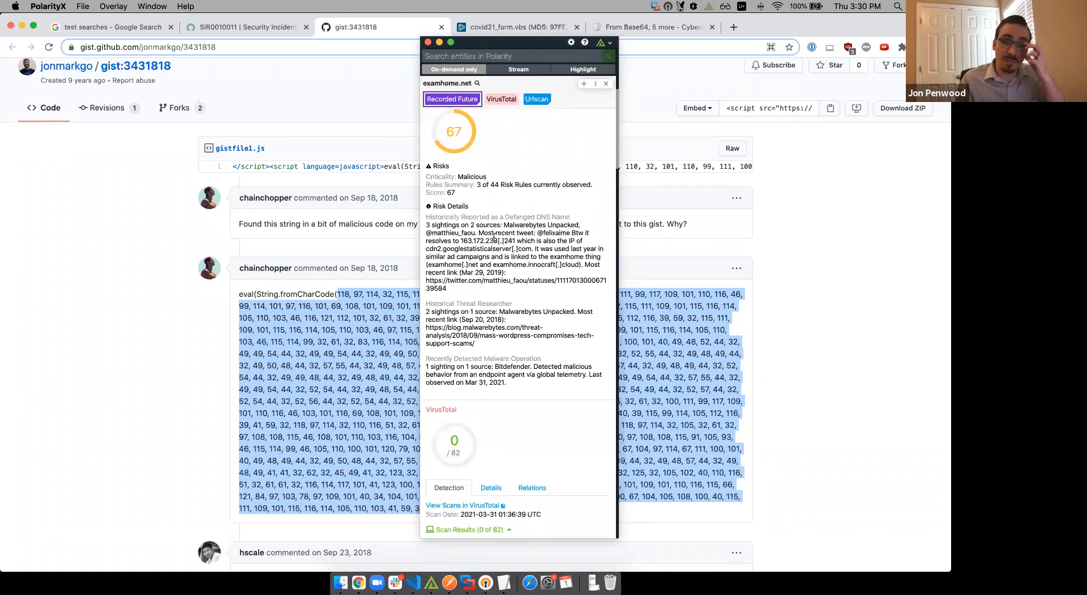
scroll(493, 238, "down", 1)
scroll(494, 238, "up", 2)
scroll(494, 237, "down", 1)
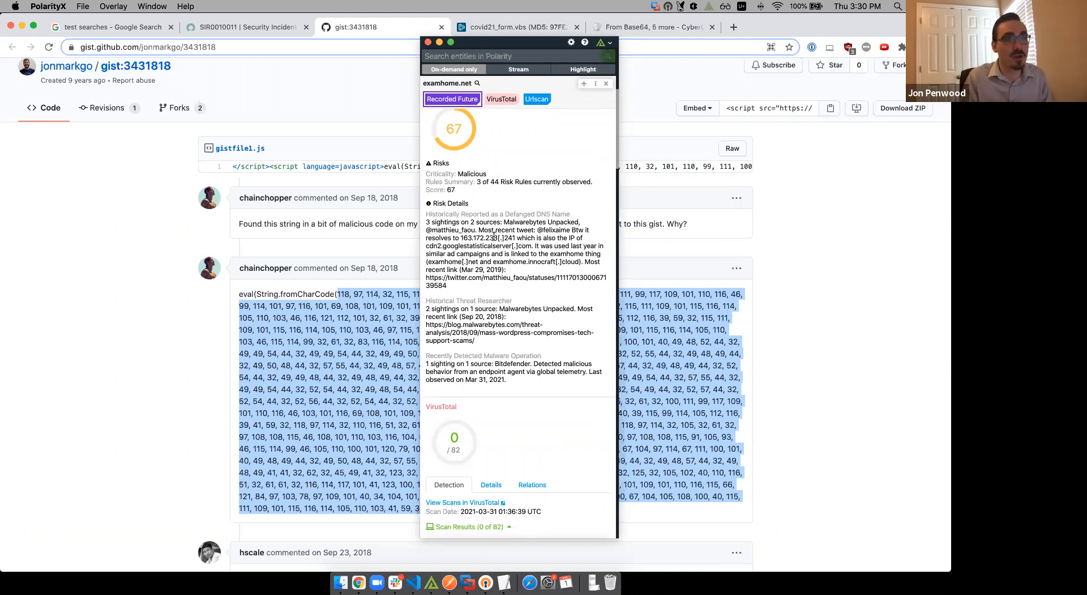
left_click(568, 105)
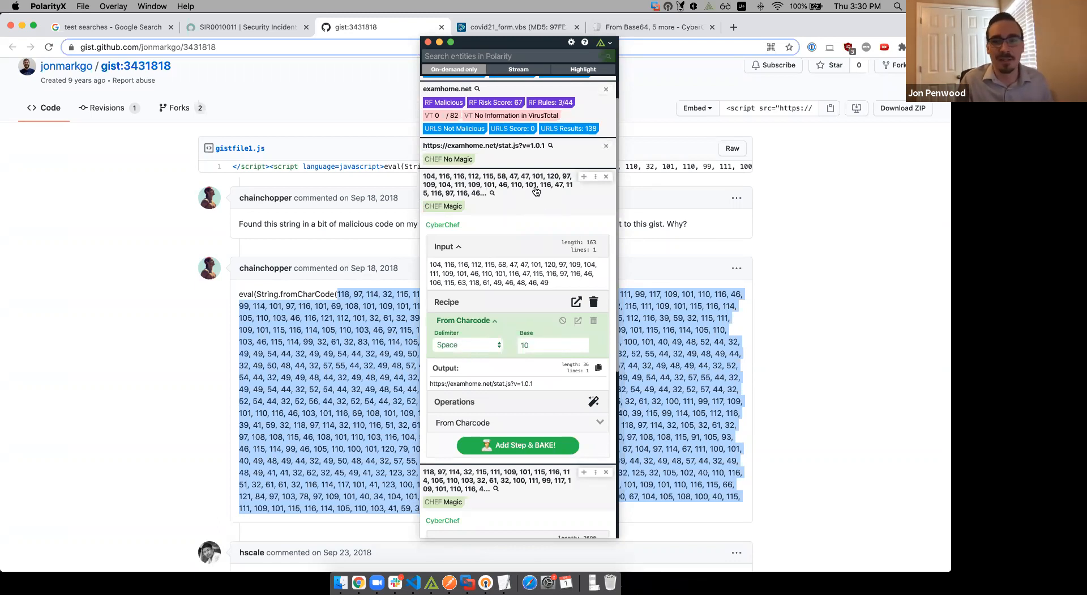
Clear the previous lookup results and bring up the covid21_form.vbs ANY.RUN analysis with the overlay moved clear of its process details.
left_click_drag(528, 48, 605, 62)
scroll(605, 236, "up", 1)
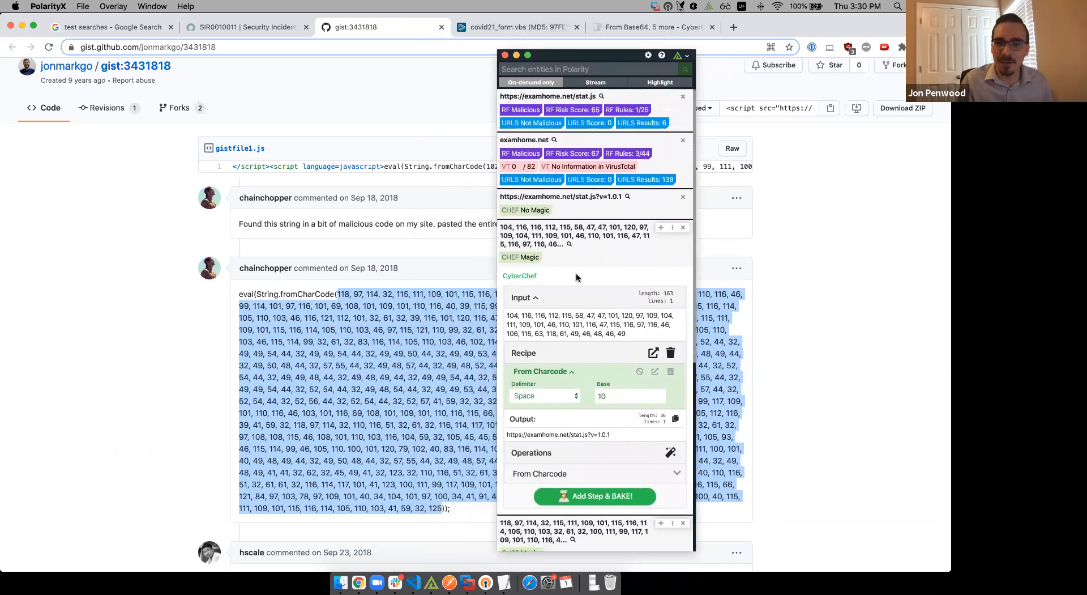
left_click_drag(607, 59, 656, 55)
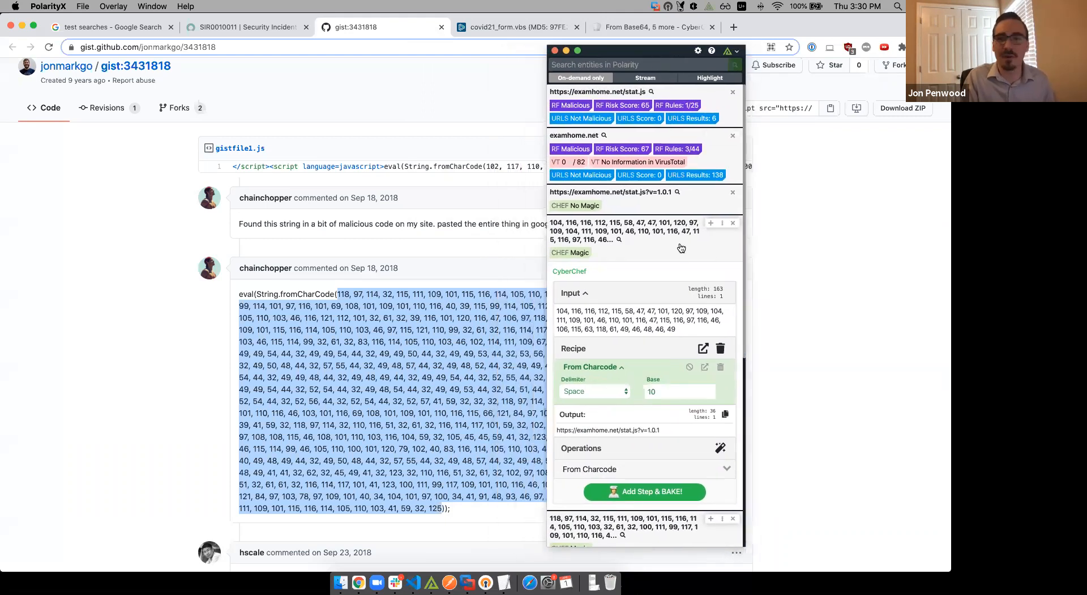
right_click(629, 208)
left_click(638, 245)
left_click(504, 26)
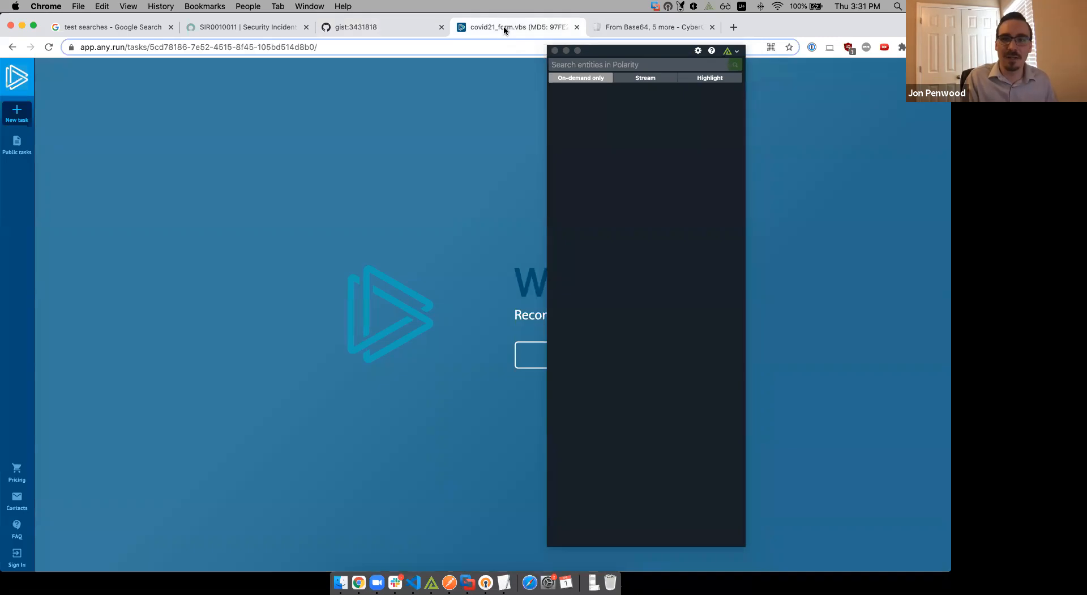
left_click_drag(558, 67, 493, 47)
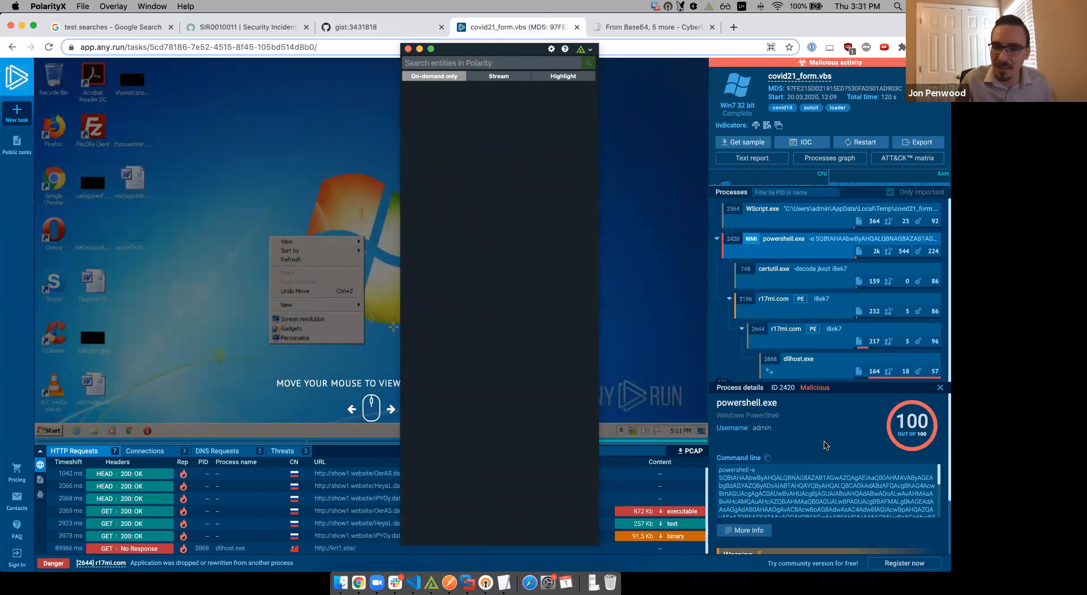
Copy the encoded powershell command line of the malicious powershell.exe process and search it in Polarity from the clipboard.
scroll(787, 448, "down", 3)
left_click(775, 431)
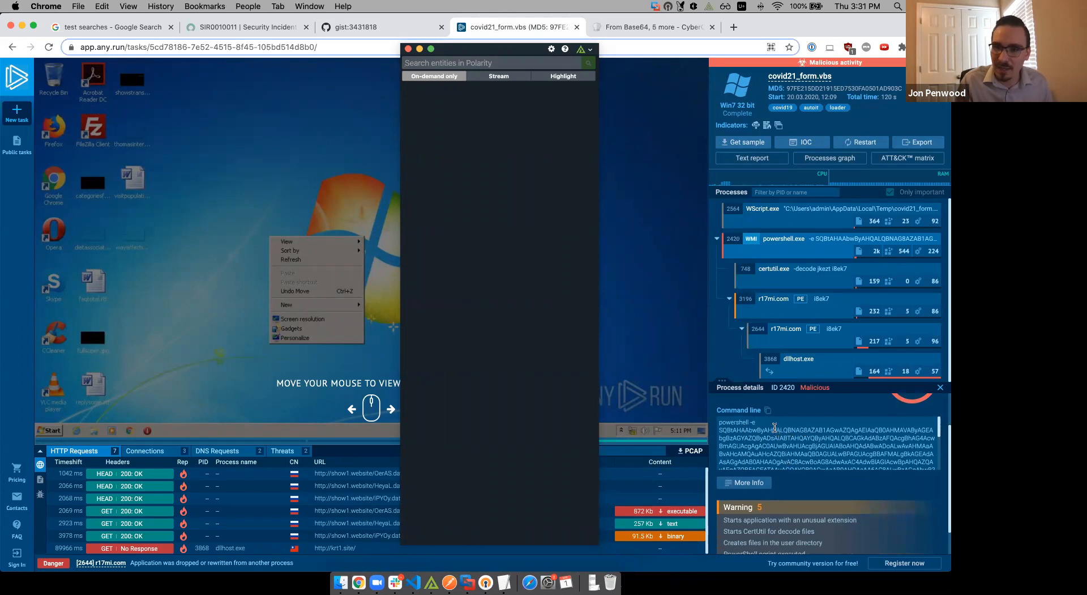
scroll(724, 430, "down", 3)
scroll(724, 431, "up", 3)
left_click_drag(719, 429, 883, 463)
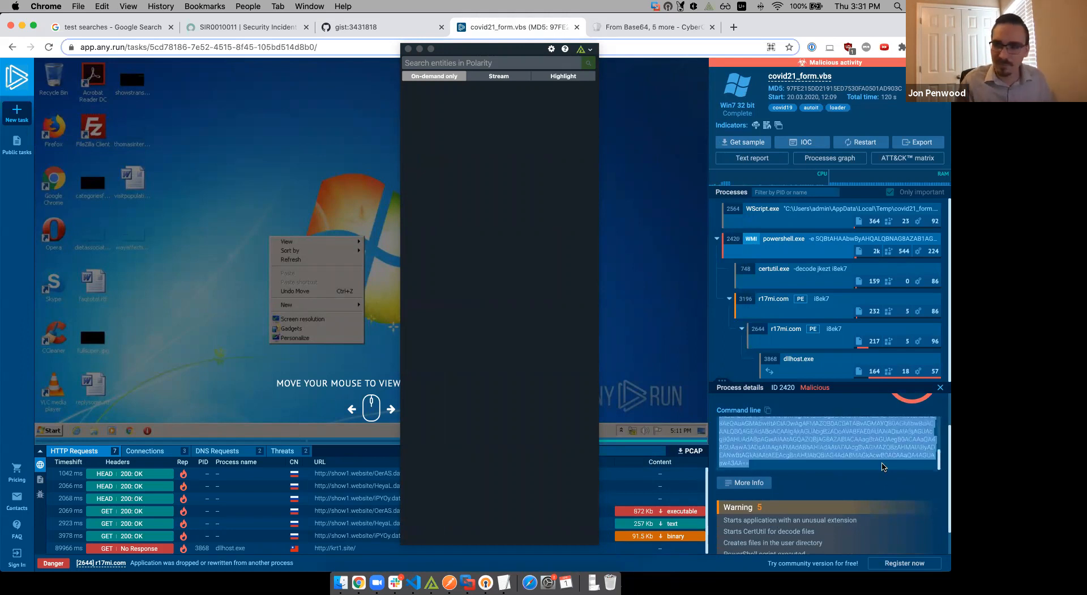
right_click(496, 172)
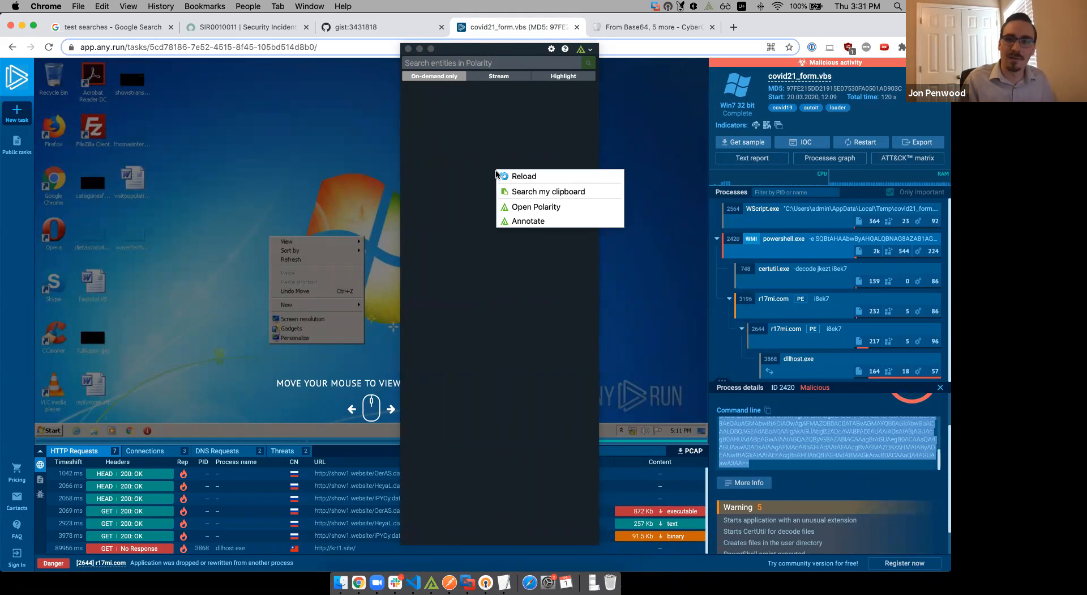
left_click(507, 191)
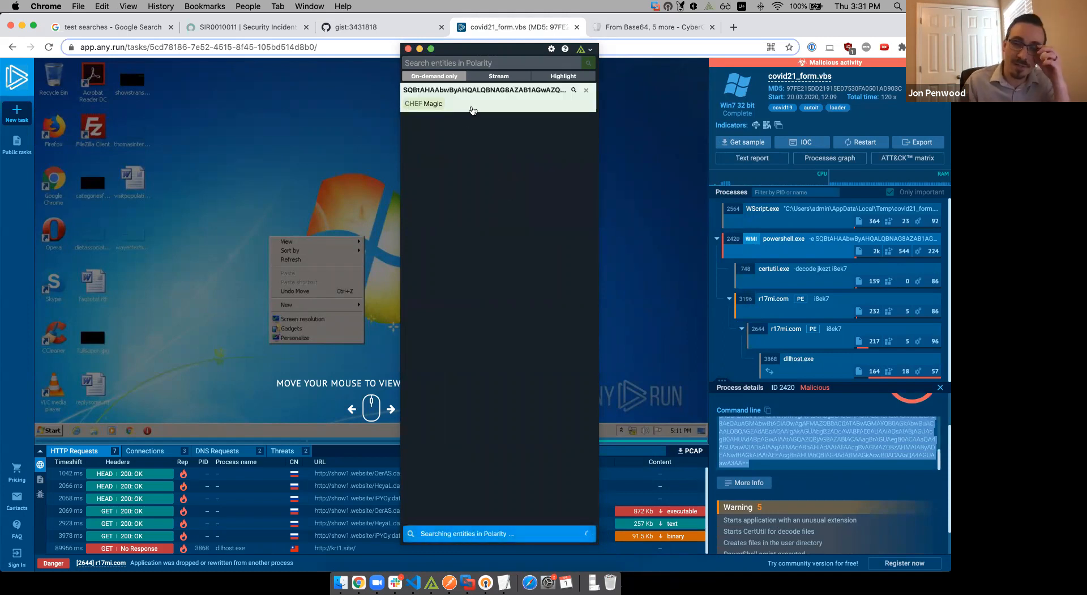
Decode the PowerShell string in CyberChef with the Magic-suggested From Base64 operation and highlight the start of the decoded script.
left_click(473, 111)
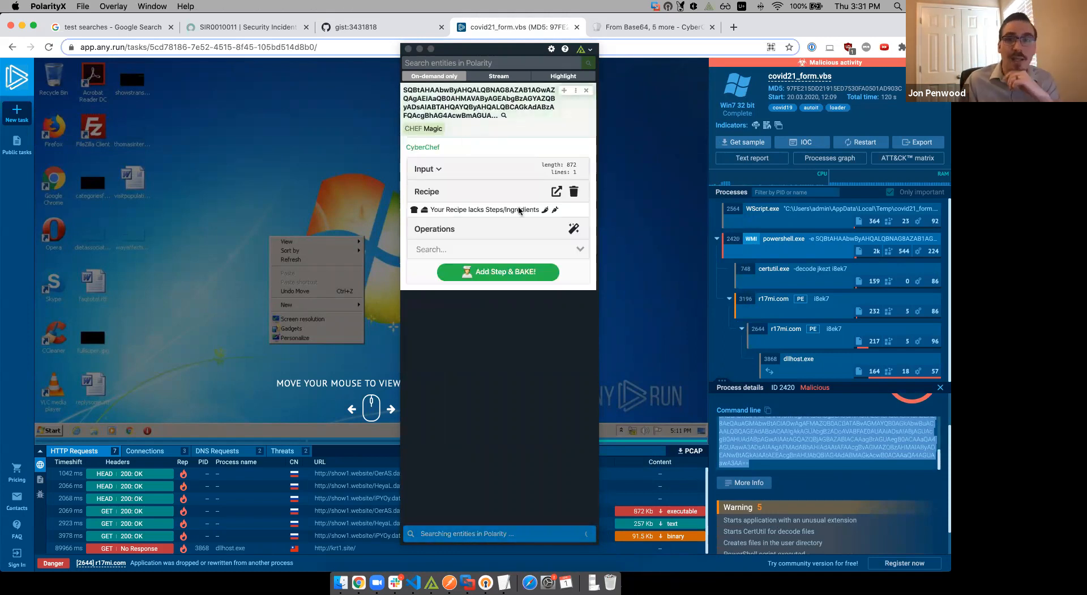
left_click(574, 229)
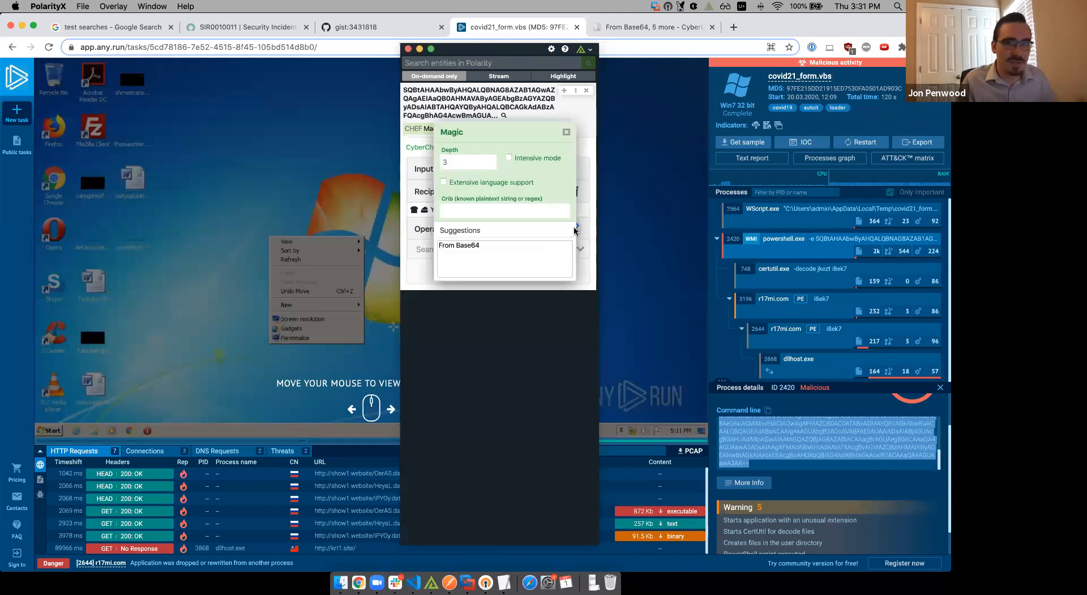
left_click(489, 248)
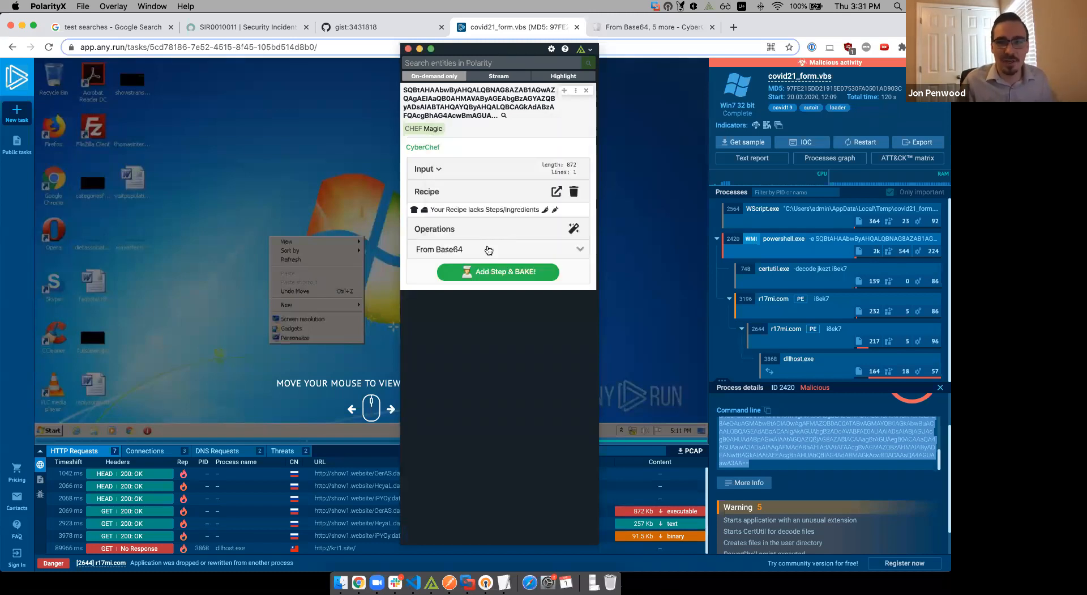
left_click(490, 273)
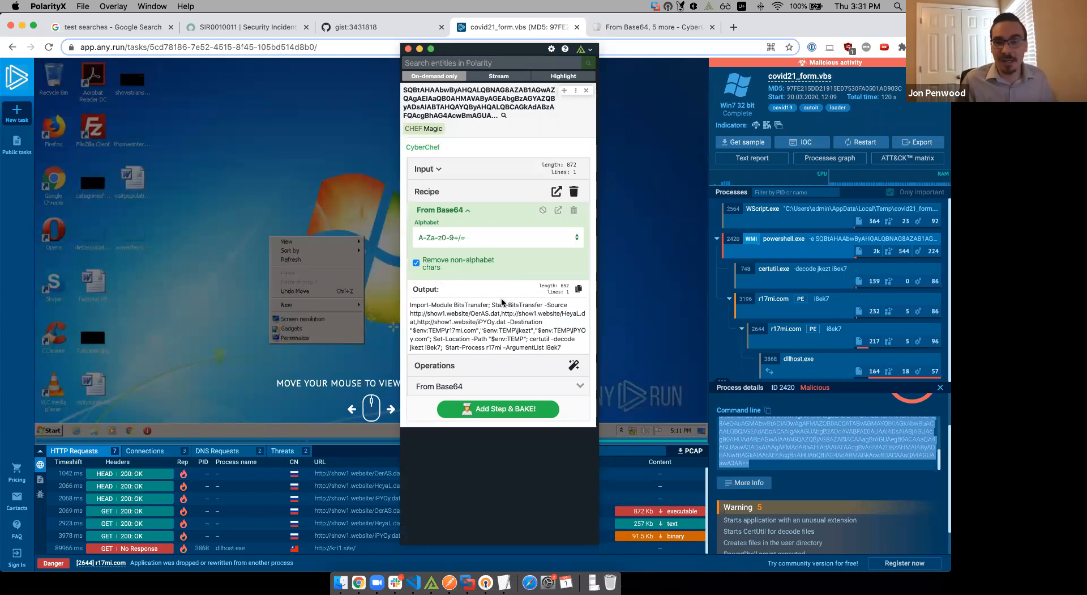
left_click_drag(412, 304, 475, 315)
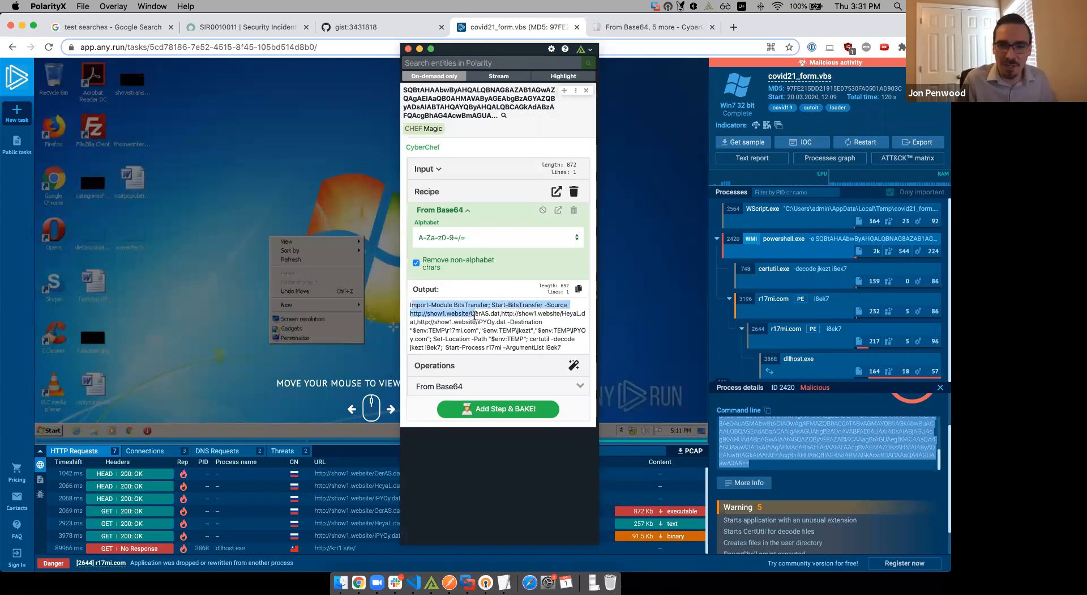
Add a baked Generic Code Beautify operation to the recipe and collapse the From Base64 step.
left_click(503, 384)
type("gener")
key("BackSpace")
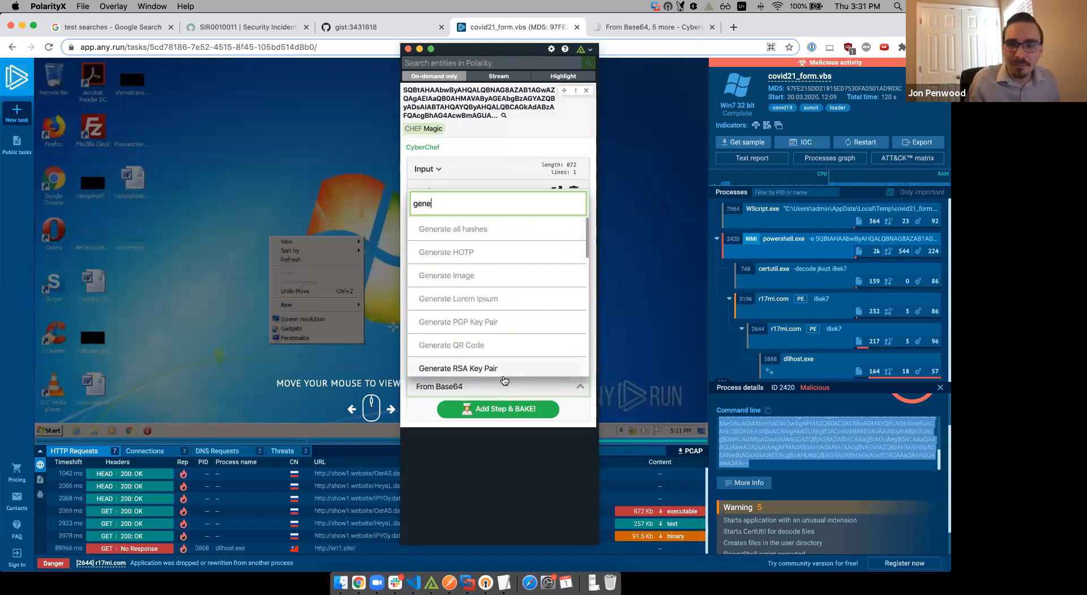
key("BackSpace")
key("BackSpace")
key("BackSpace")
key("BackSpace")
type("cod")
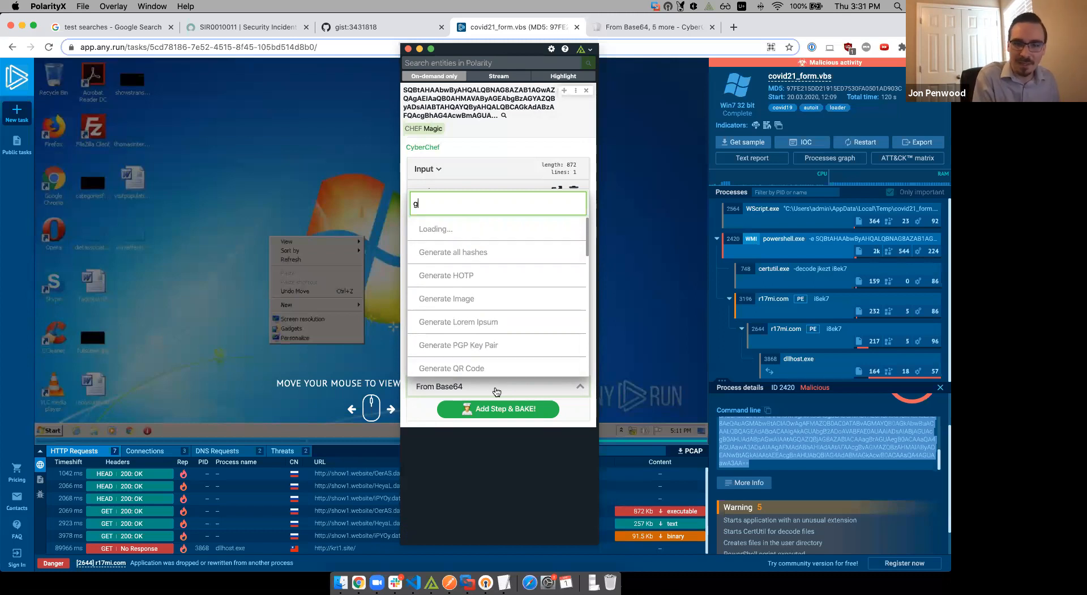
type("e bea")
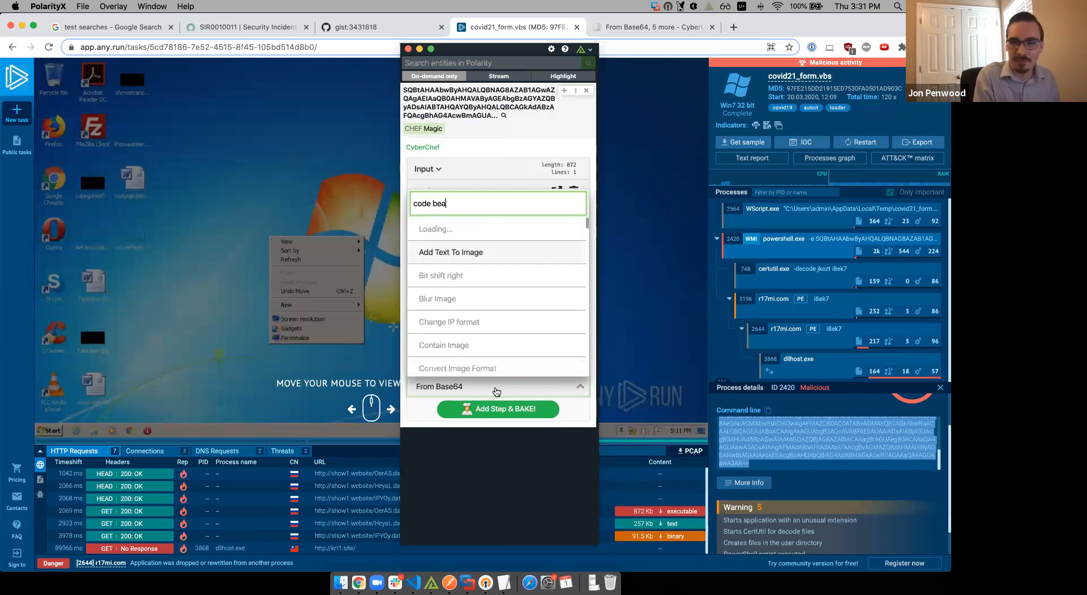
double_click(496, 364)
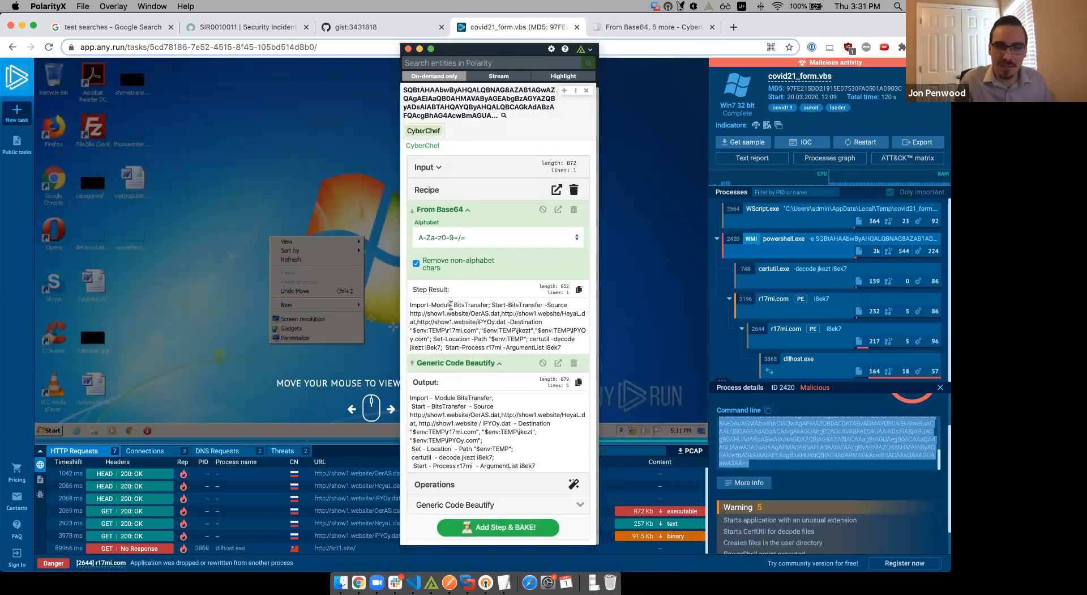
left_click(469, 211)
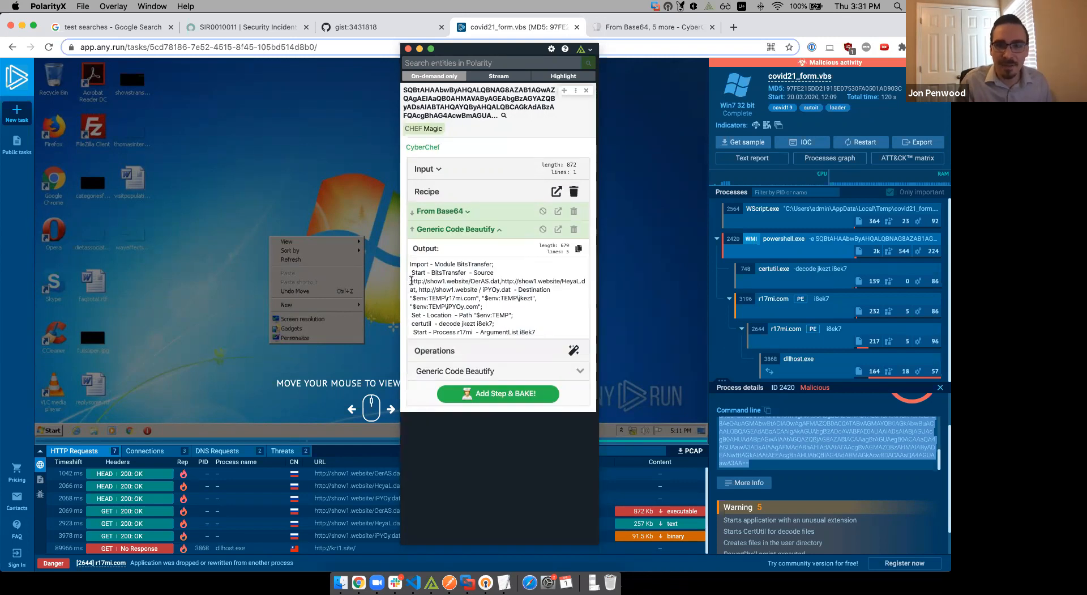
Look up the show1.website URLs from the beautified output in Polarity and review the domain's Recorded Future and VirusTotal details.
left_click_drag(410, 281, 514, 287)
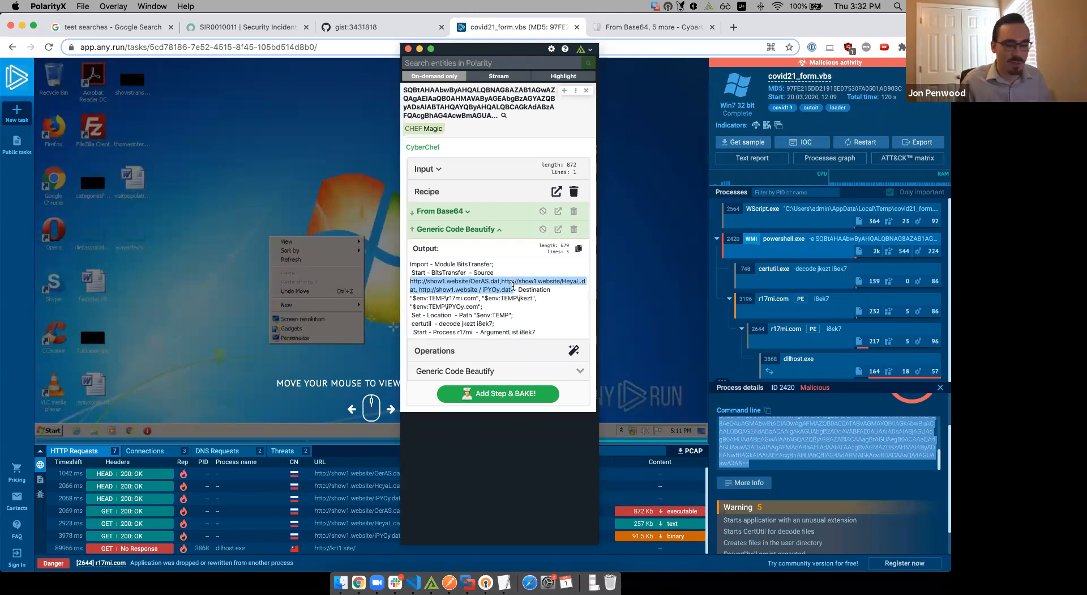
key("super+shift+f")
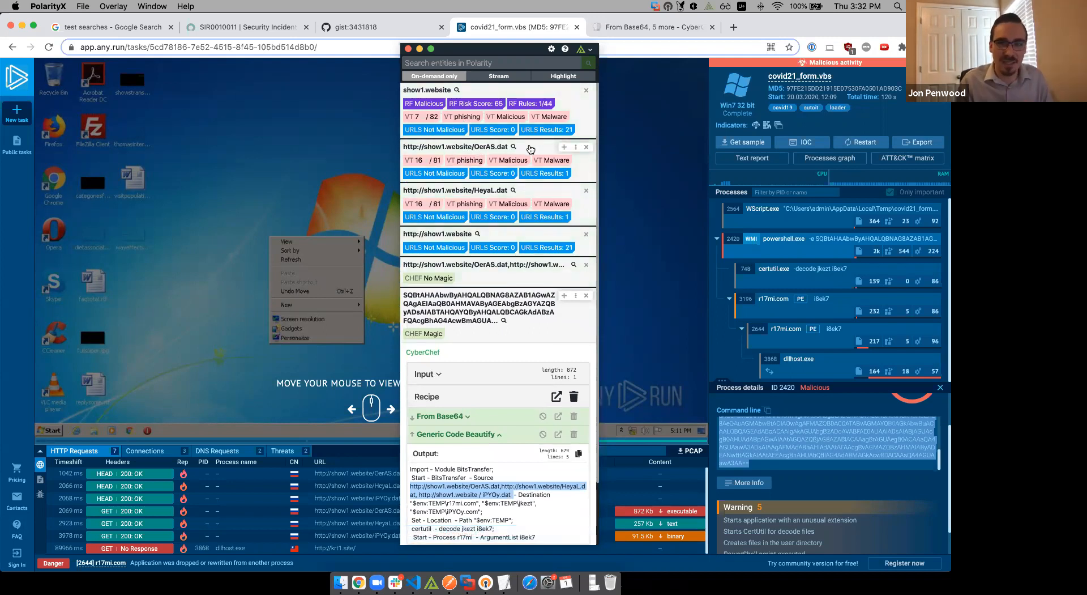
left_click(568, 106)
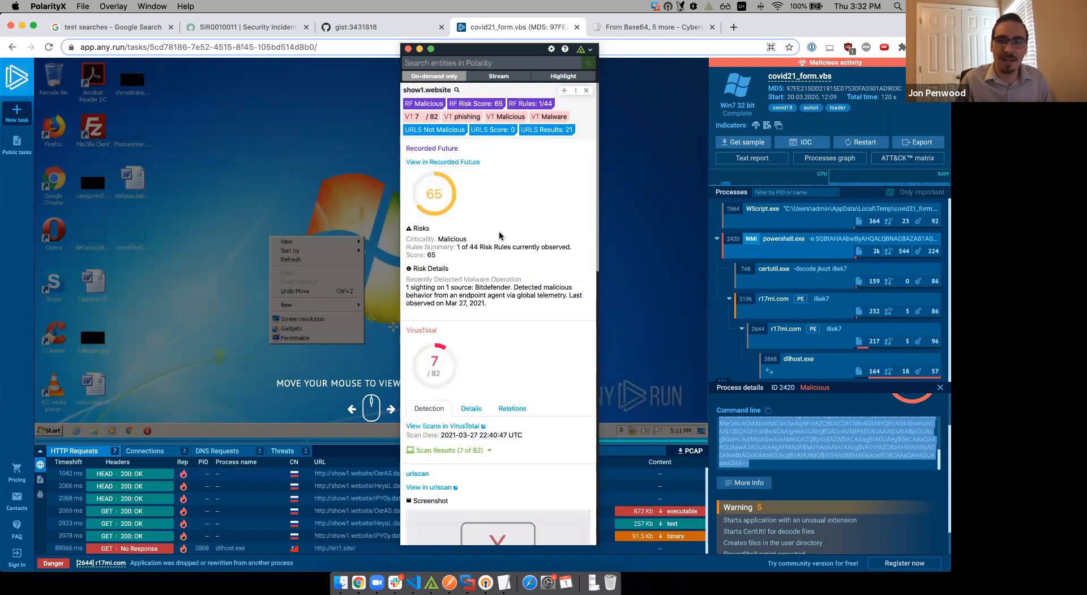
scroll(471, 430, "down", 2)
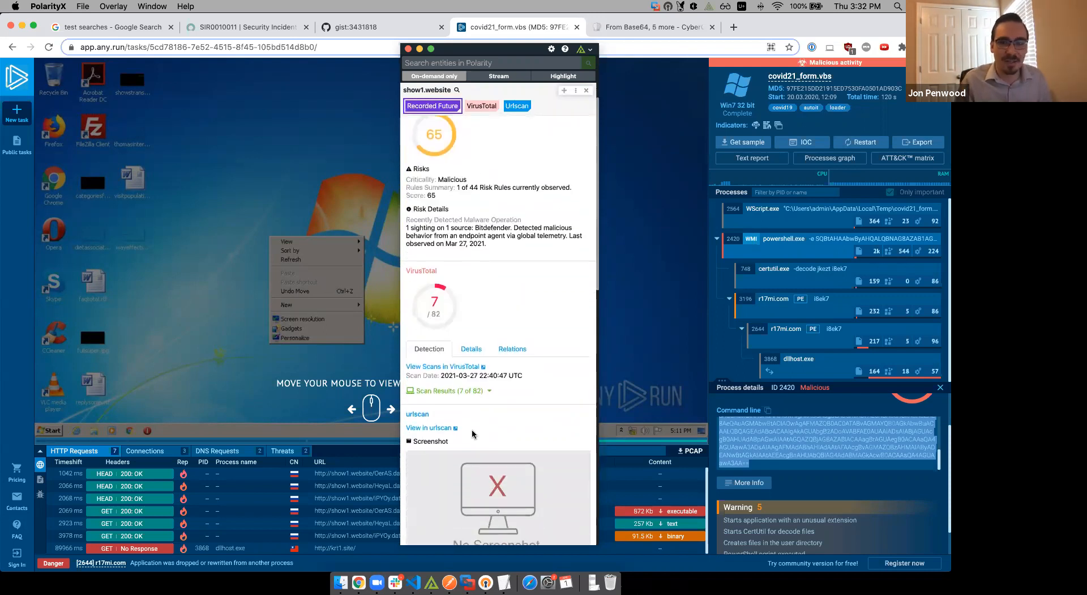
left_click(476, 391)
scroll(505, 385, "up", 2)
left_click(572, 108)
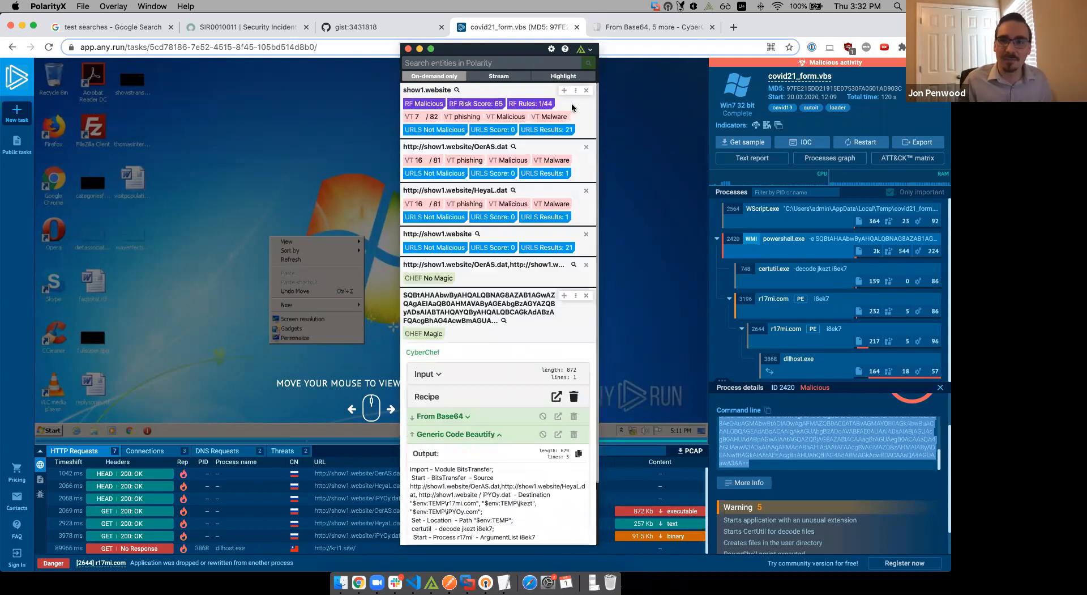
Review the reputation details of the show1.website/OerAS.dat URL, the show1.website domain summary and the CyberChef recipe output.
left_click(516, 166)
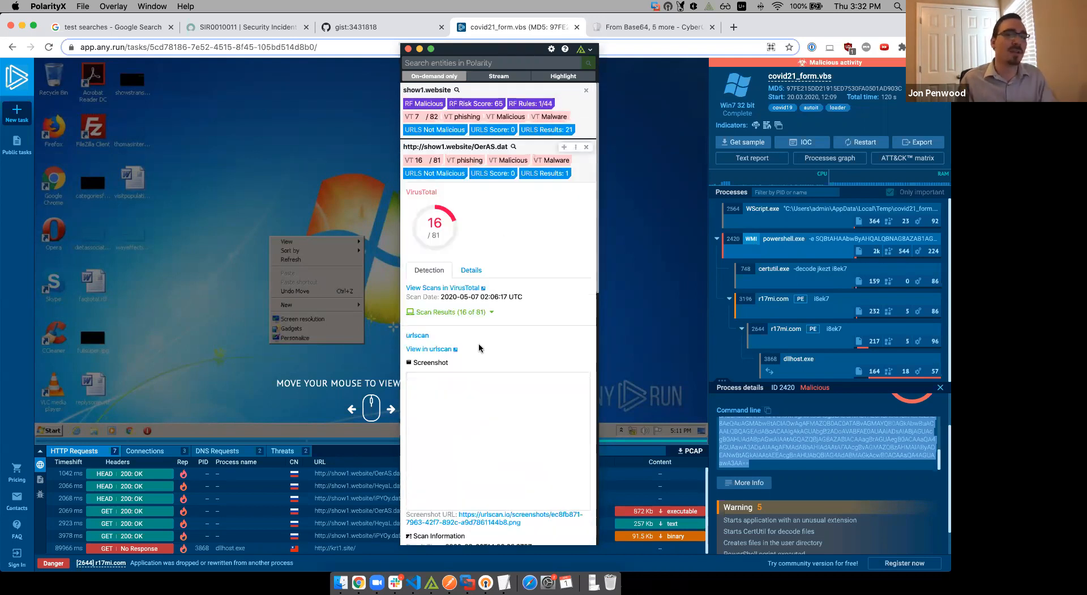
left_click(529, 148)
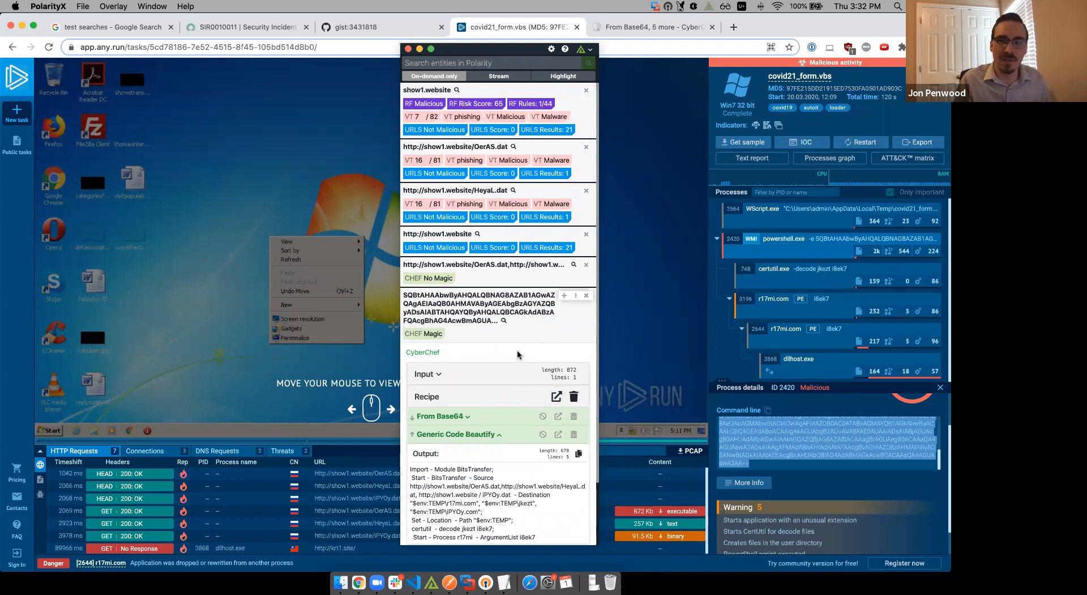
scroll(518, 349, "down", 3)
scroll(470, 316, "up", 3)
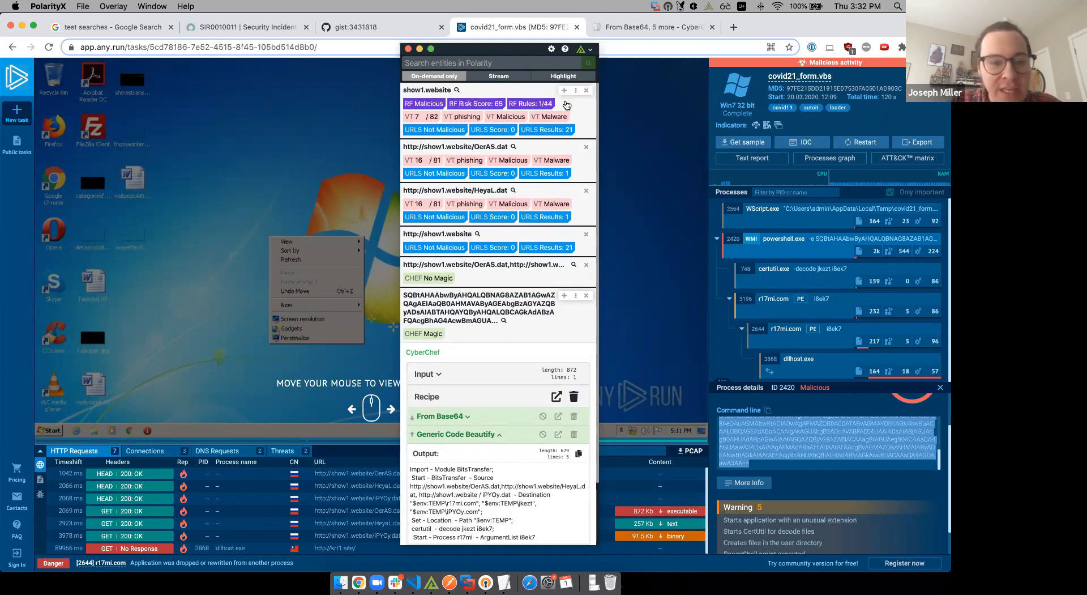
left_click(567, 105)
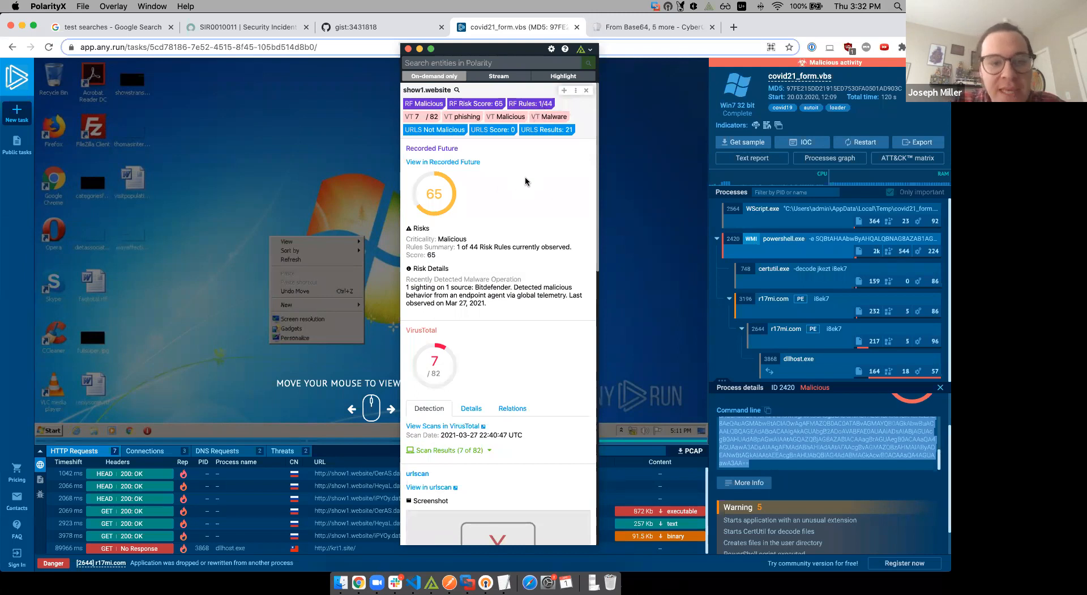
left_click(566, 105)
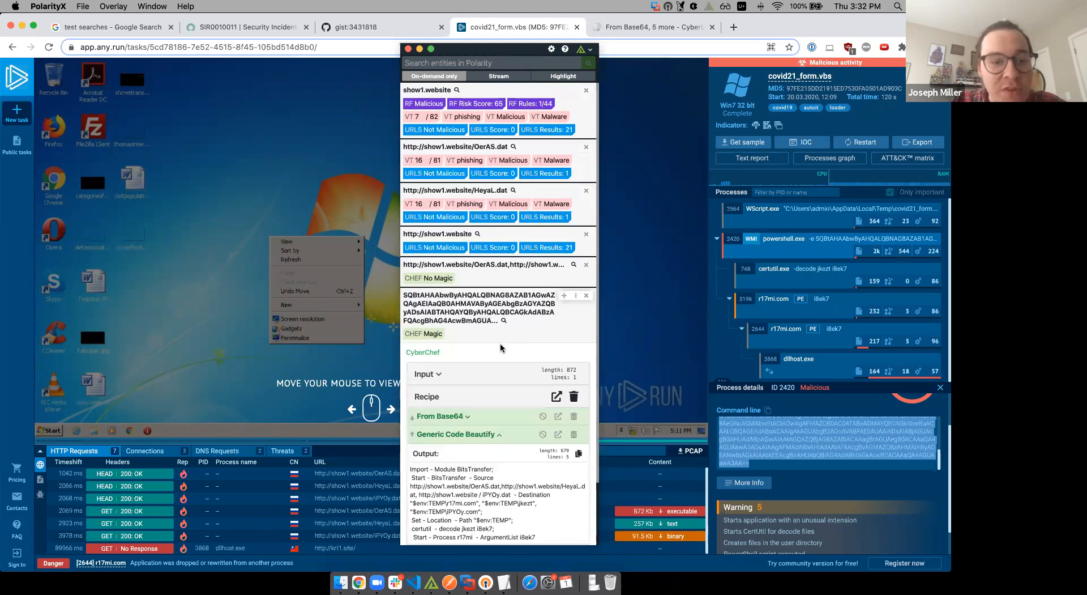
scroll(501, 347, "down", 2)
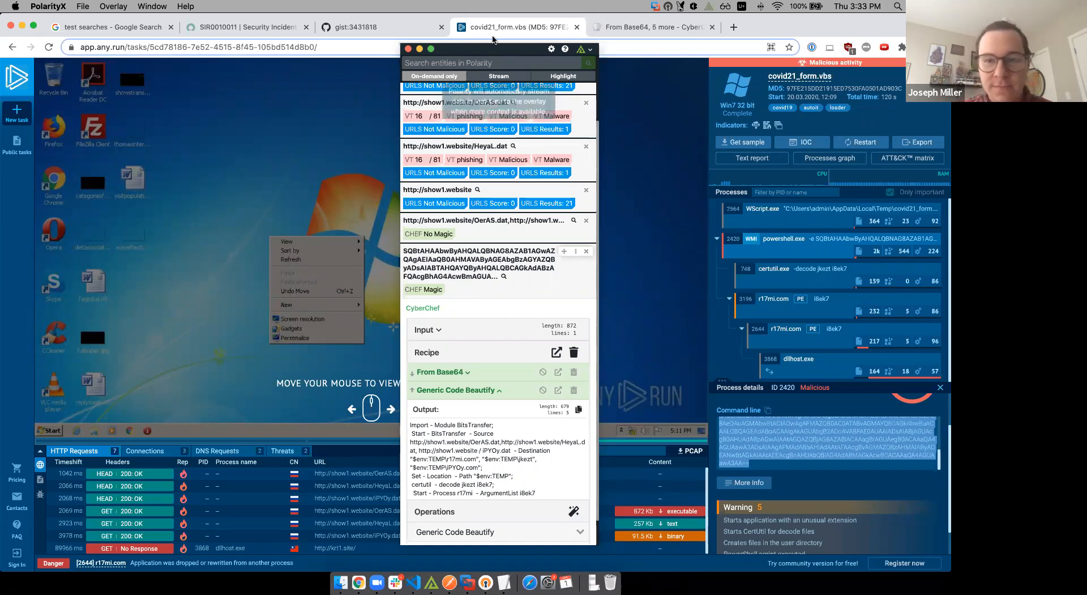
Reload the Polarity overlay to clear its results and search the clipboard's space-separated octal string.
left_click_drag(497, 51, 486, 50)
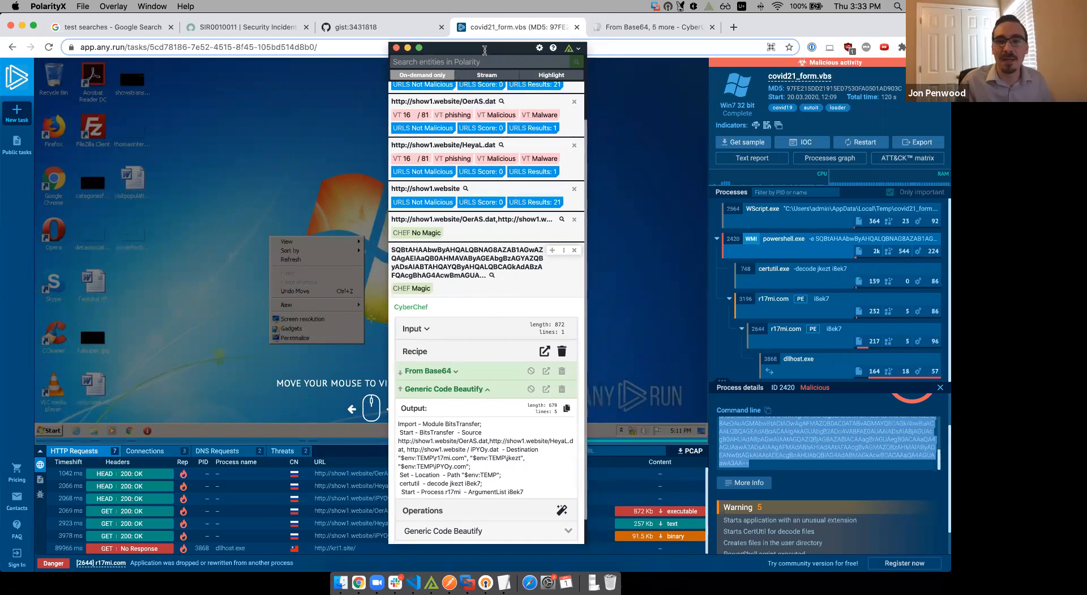
scroll(476, 236, "down", 1)
right_click(477, 233)
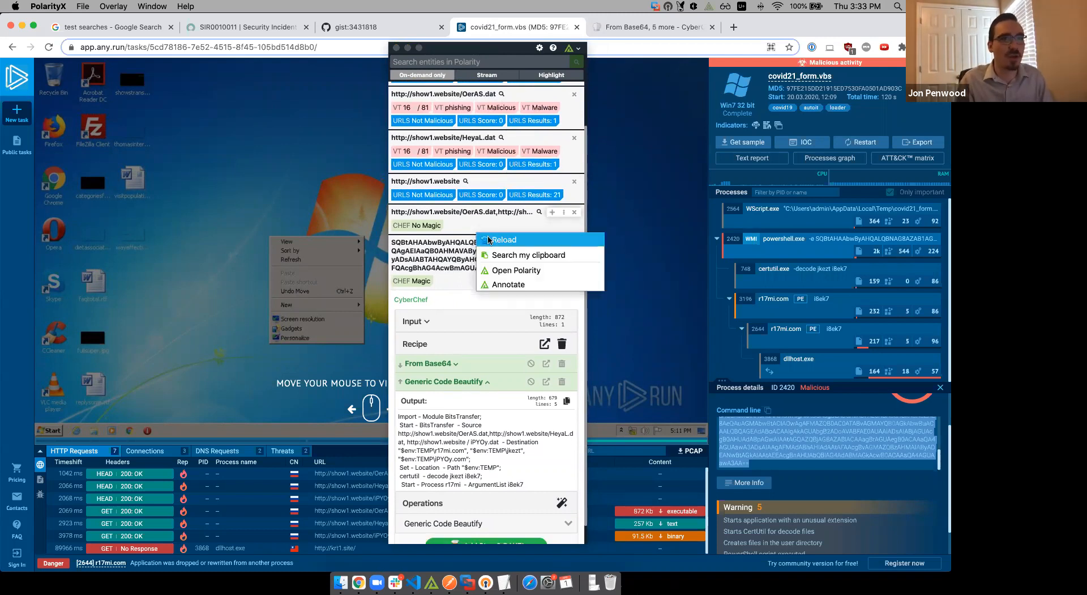
left_click(490, 240)
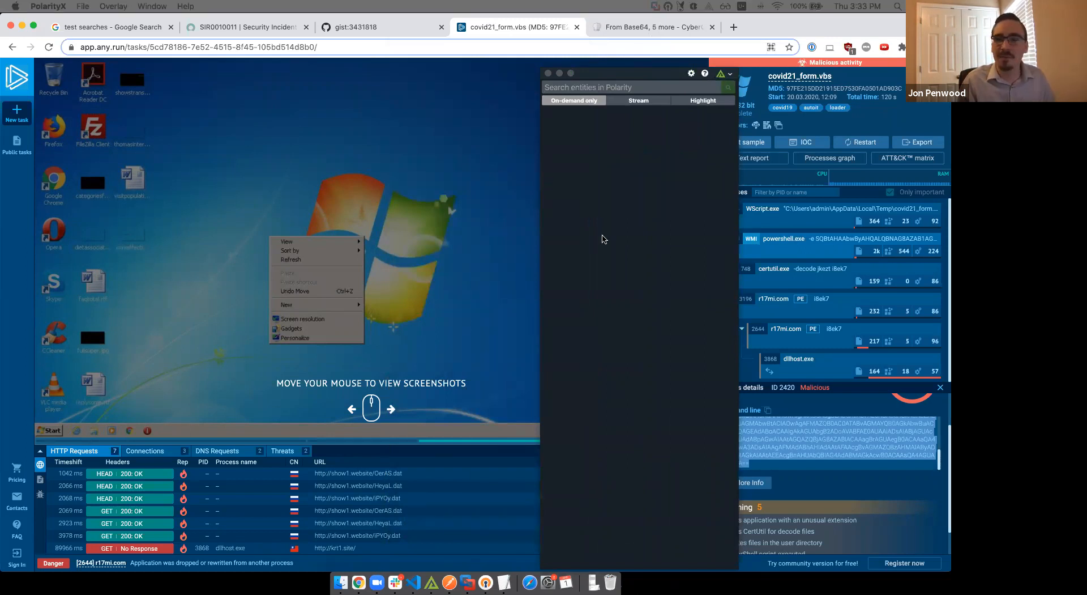
left_click_drag(610, 73, 557, 58)
right_click(553, 186)
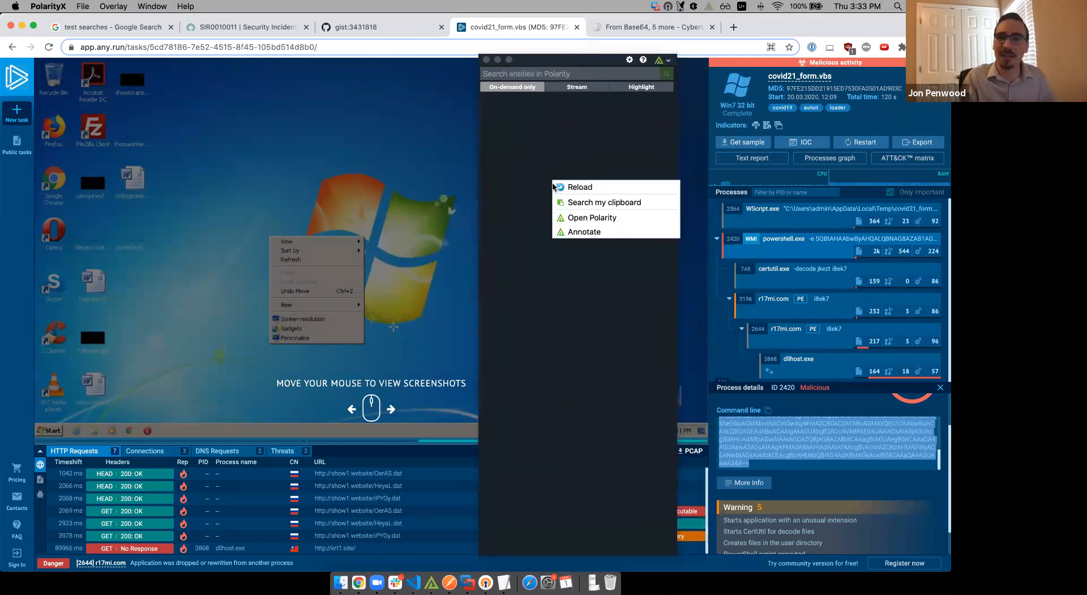
left_click(581, 203)
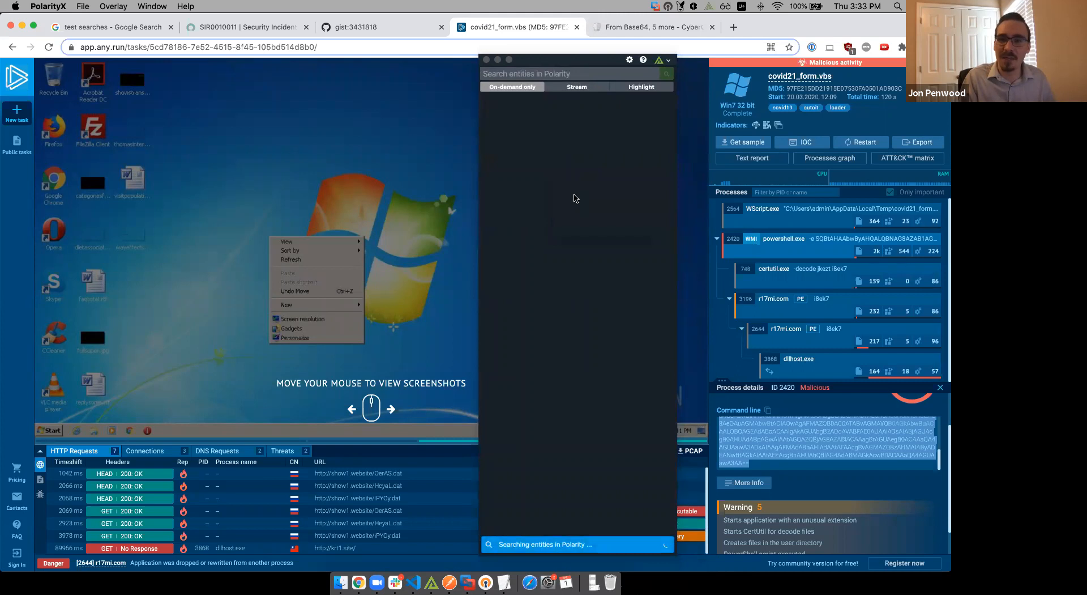
left_click(586, 122)
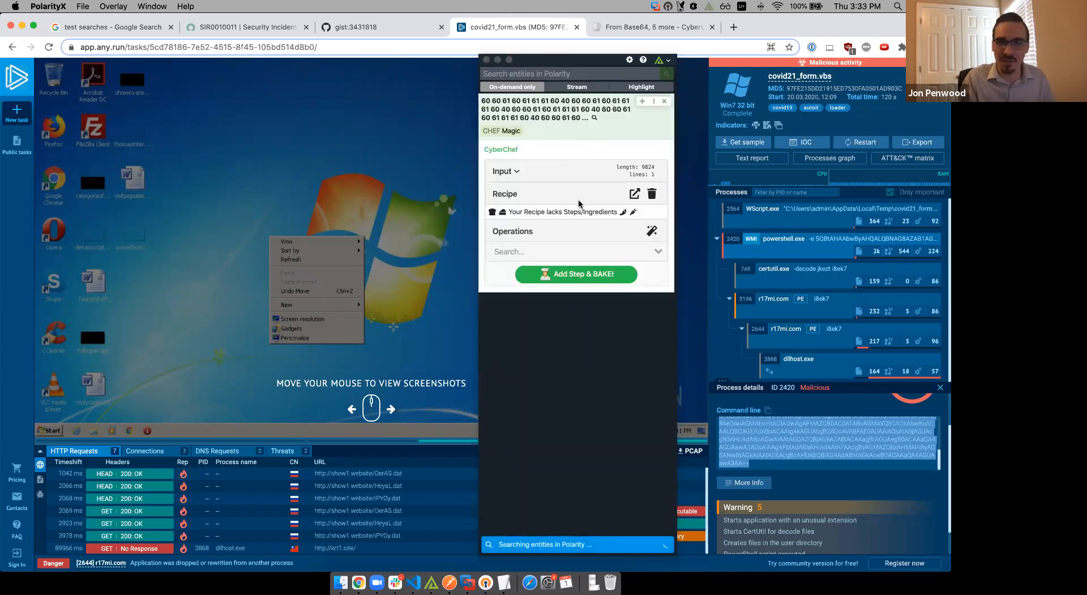
Expand the CyberChef input to examine the full octal string and its length, and collapse it again.
left_click(515, 169)
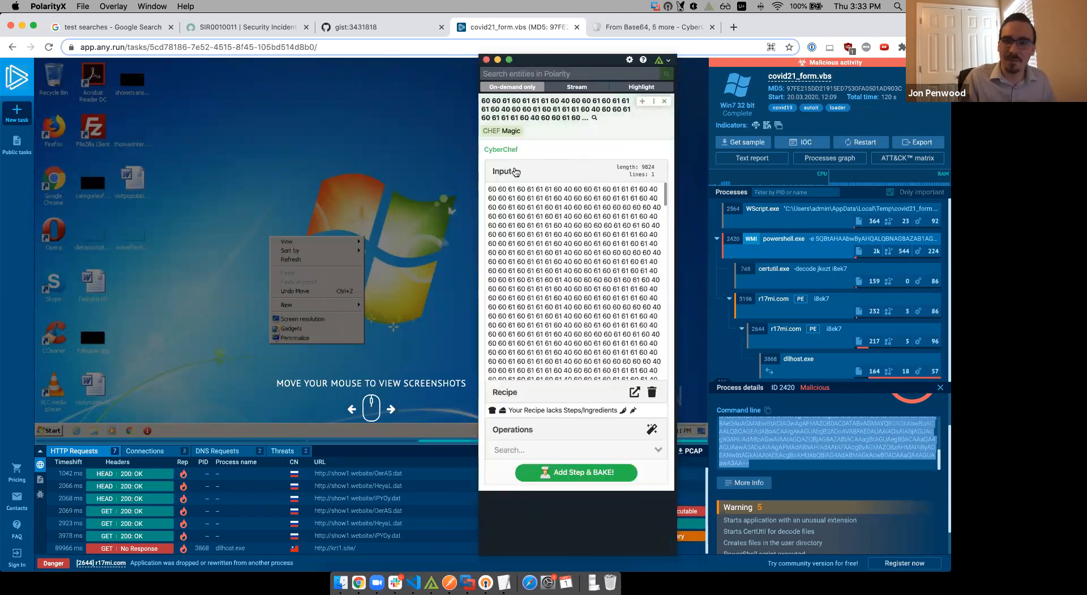
double_click(648, 167)
scroll(554, 234, "down", 2)
scroll(554, 234, "down", 5)
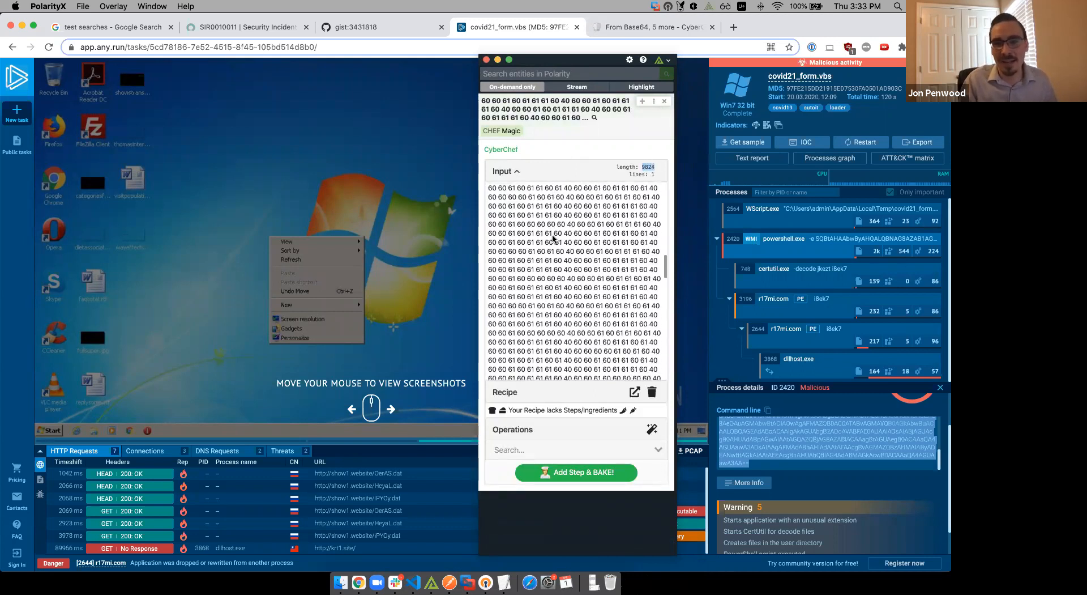
scroll(554, 237, "up", 2)
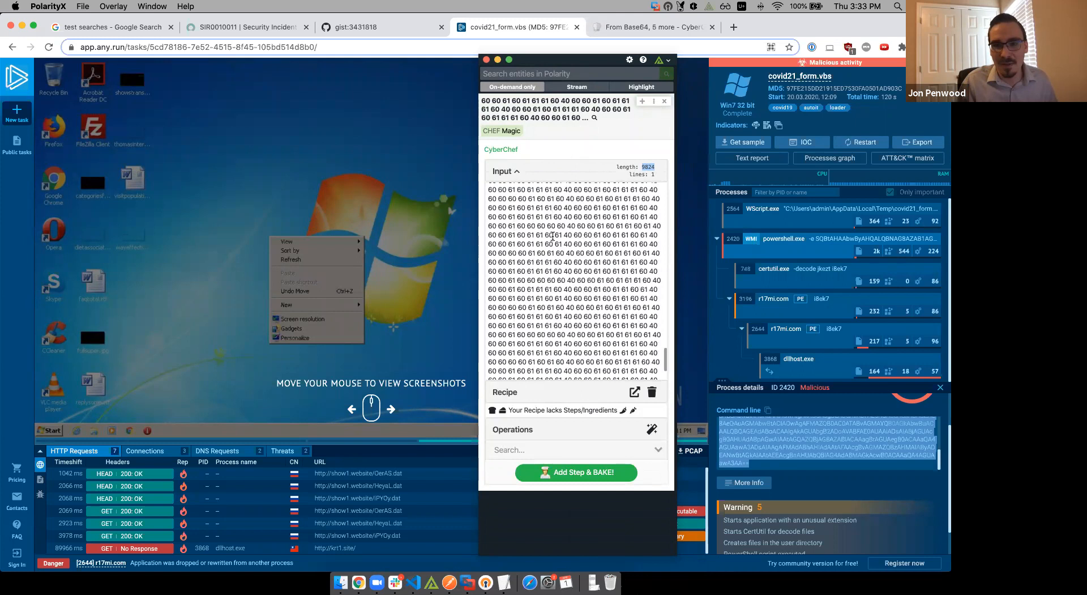
scroll(554, 237, "up", 6)
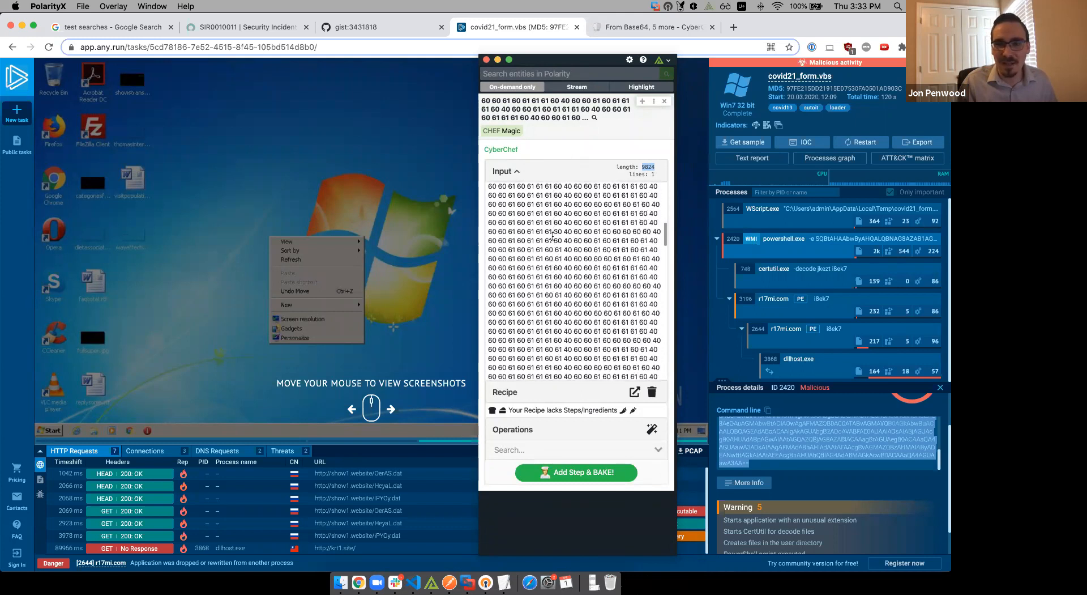
left_click(516, 174)
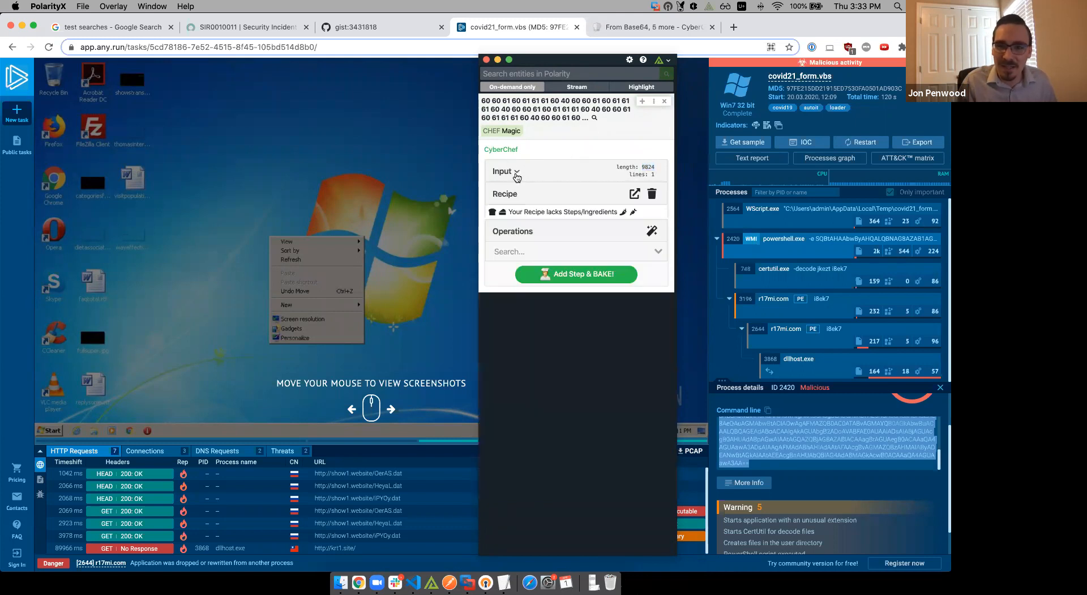
Add the Magic-suggested From Octal operation to the recipe, bake it and highlight the first two binary groups of the output.
left_click(651, 231)
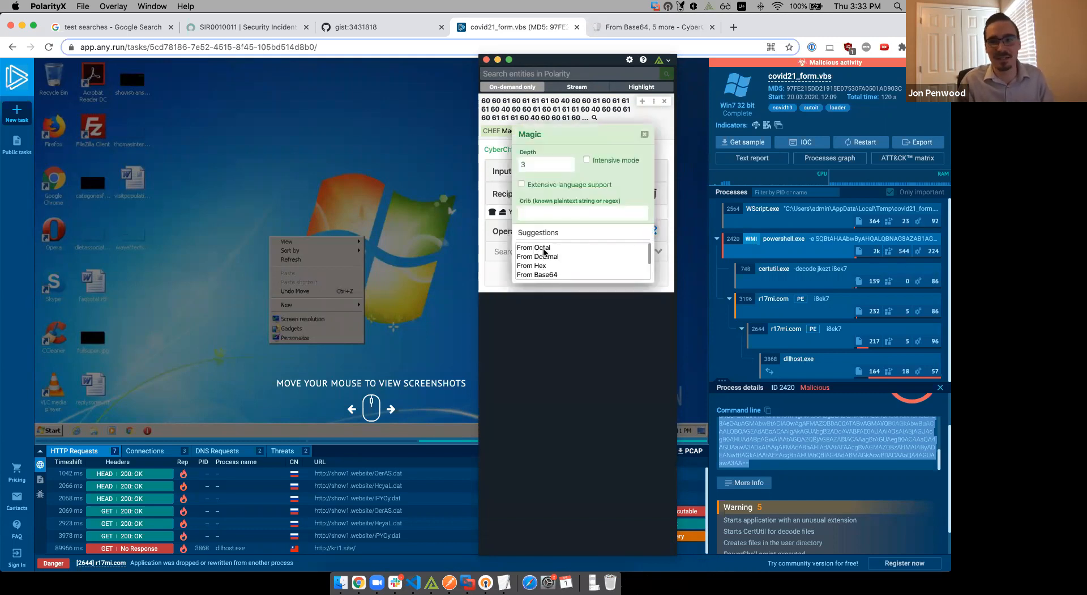
scroll(561, 258, "down", 2)
scroll(563, 258, "up", 2)
scroll(568, 257, "down", 1)
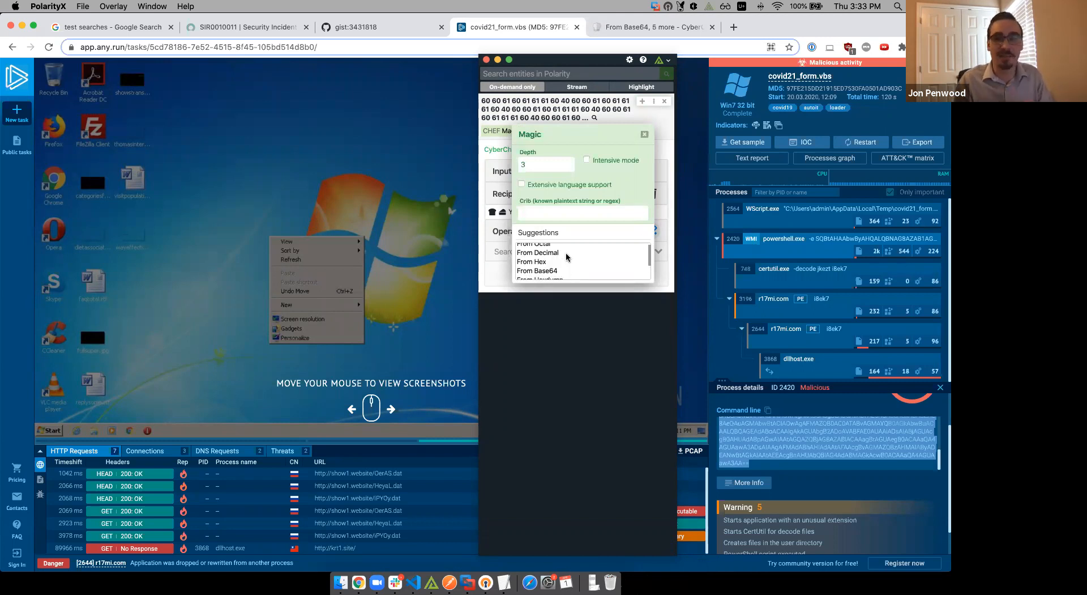
scroll(568, 257, "up", 1)
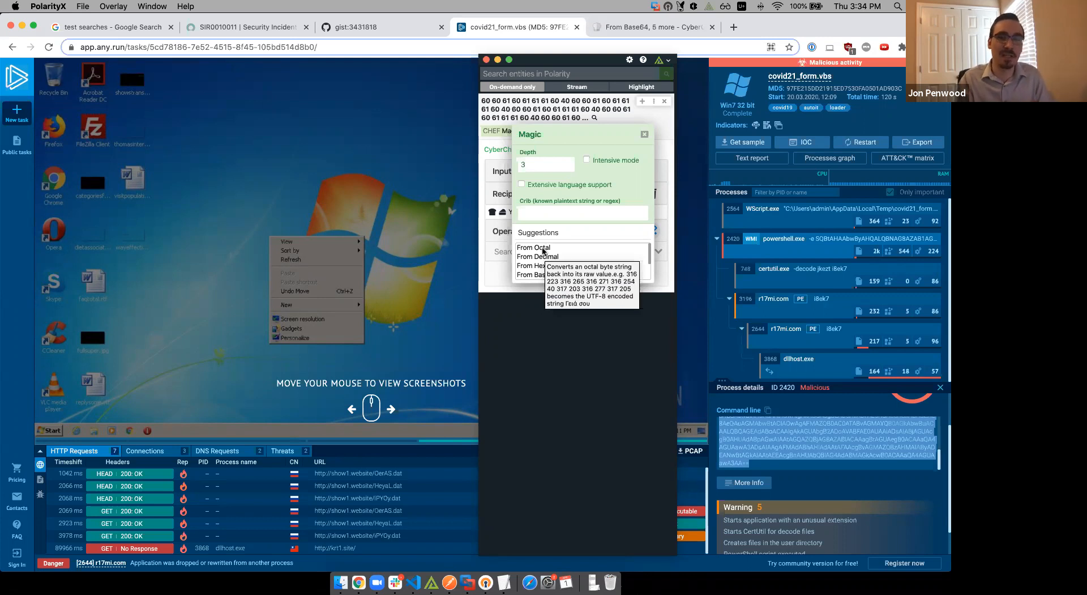
left_click(542, 251)
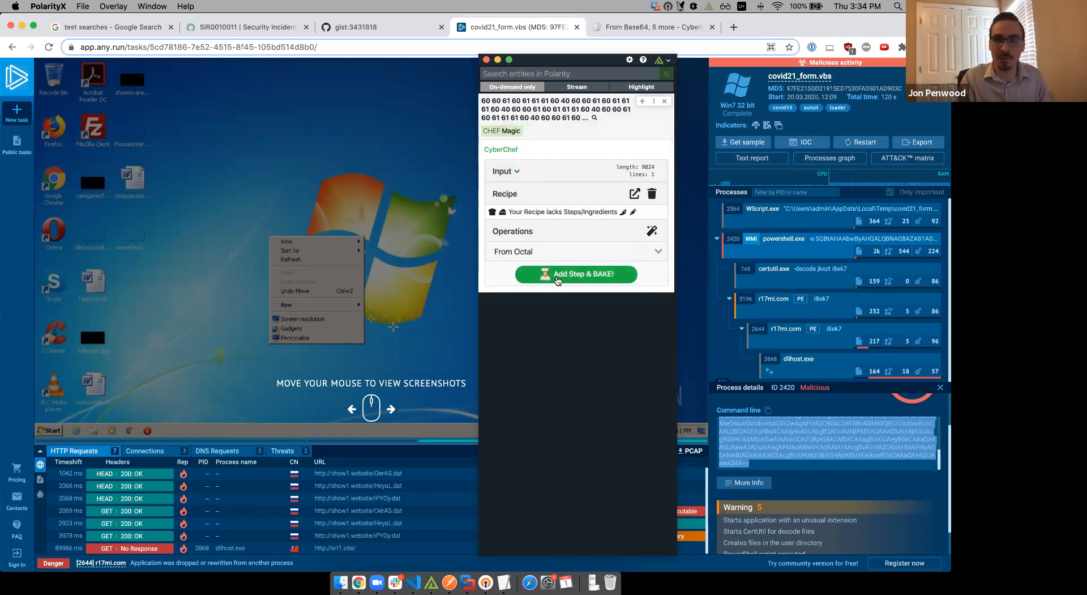
left_click(558, 276)
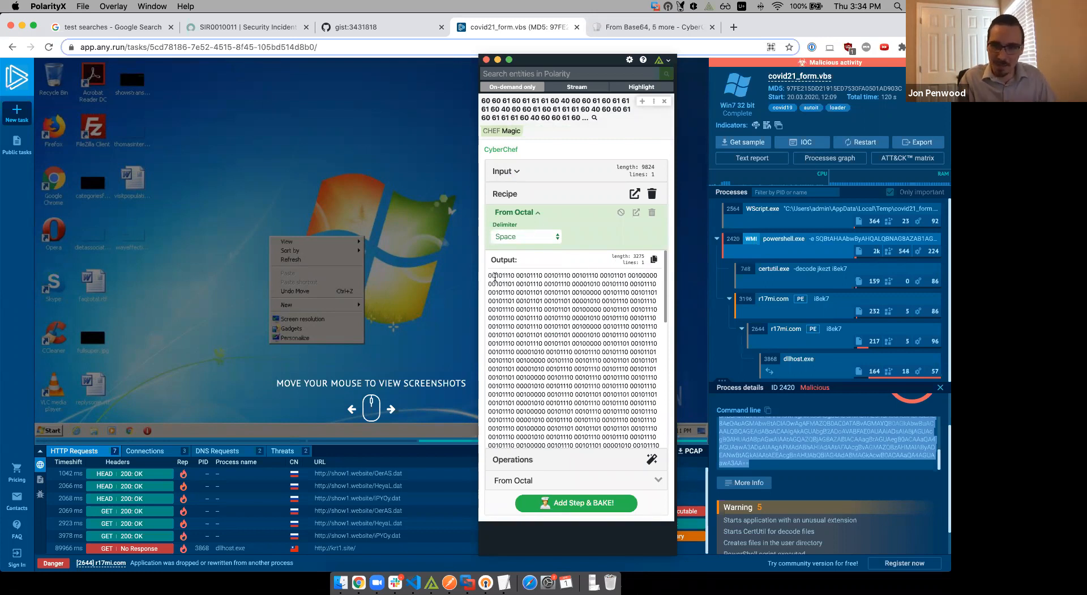
left_click_drag(489, 276, 544, 275)
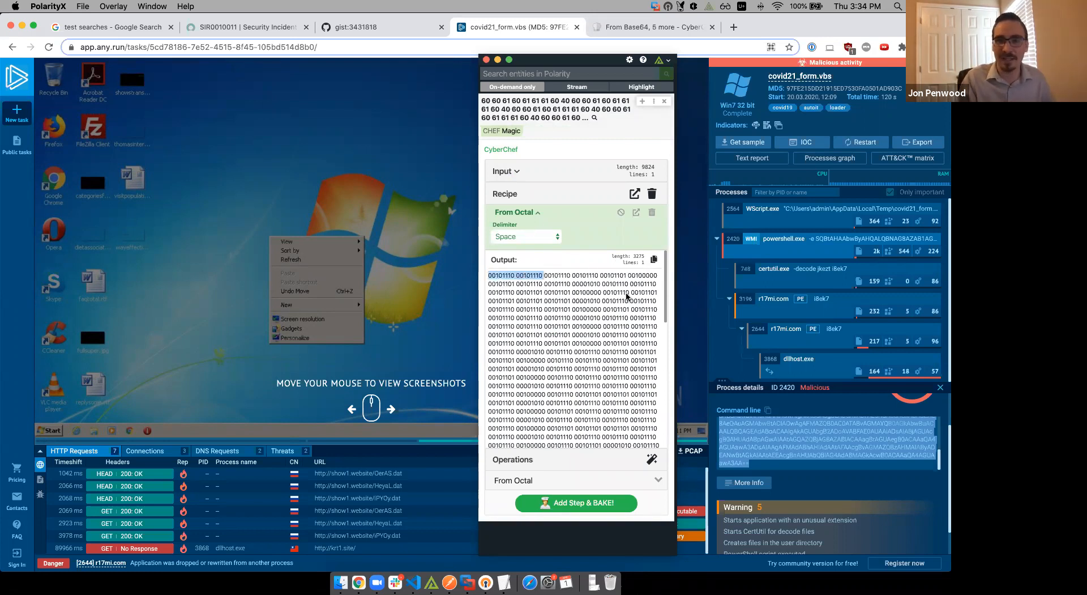
Add and bake the Magic-suggested From Binary operation, and collapse the From Octal step.
left_click(652, 459)
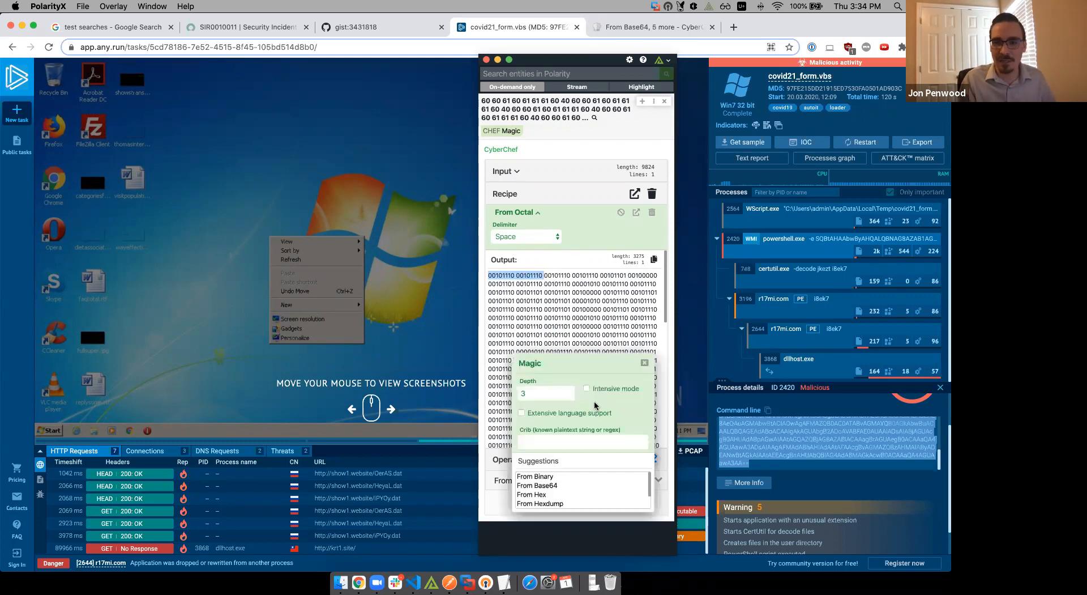
left_click(536, 481)
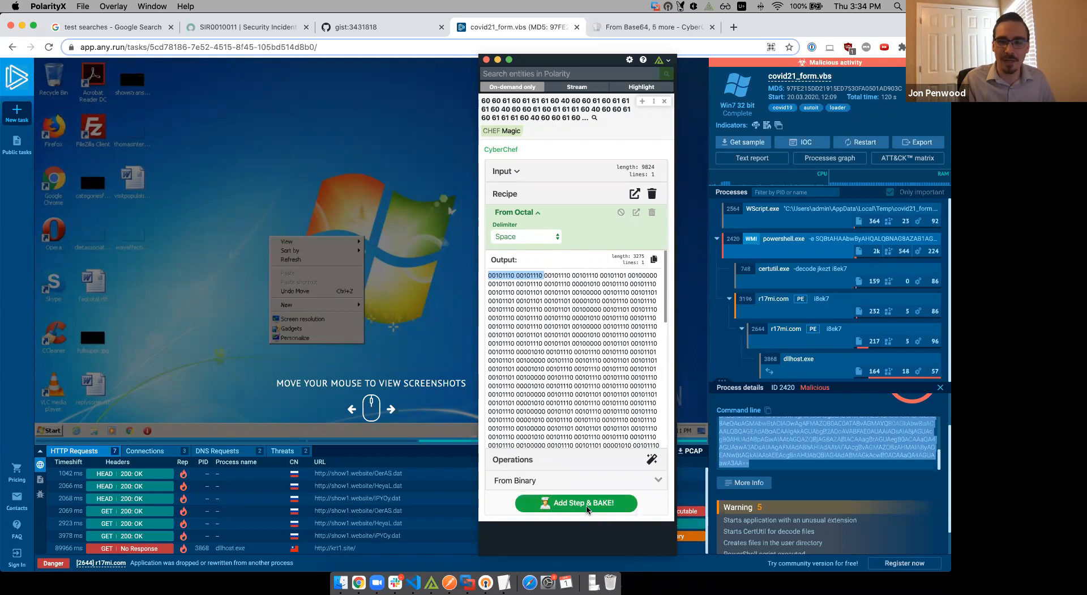
left_click(587, 503)
left_click(535, 214)
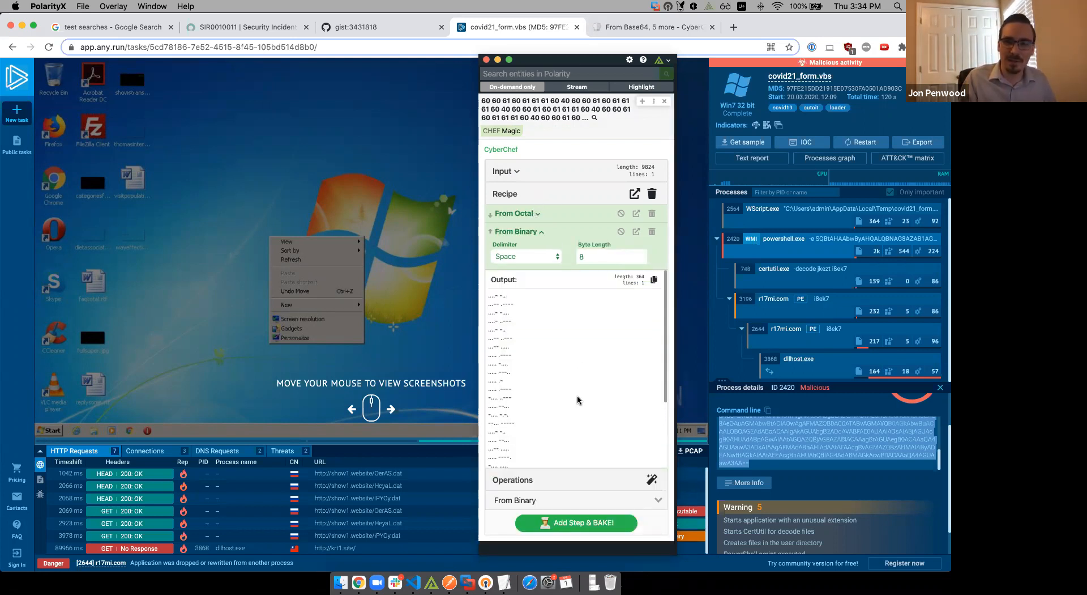
Add and bake the Magic-suggested From Morse Code operation, and collapse the From Binary step.
left_click(651, 481)
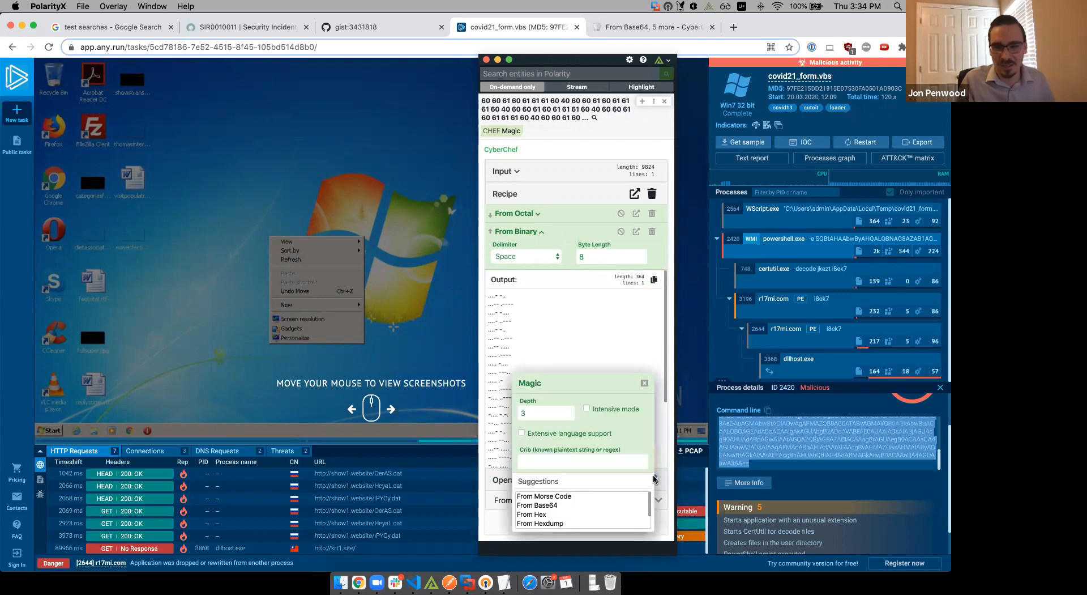
scroll(548, 498, "down", 1)
scroll(548, 498, "down", 2)
left_click(550, 495)
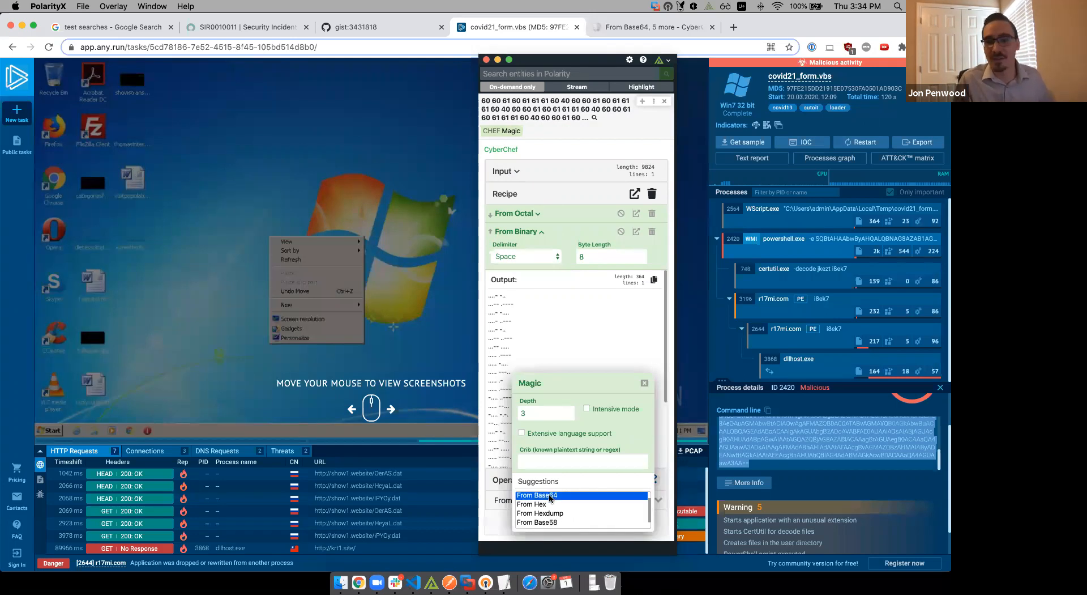
left_click(652, 480)
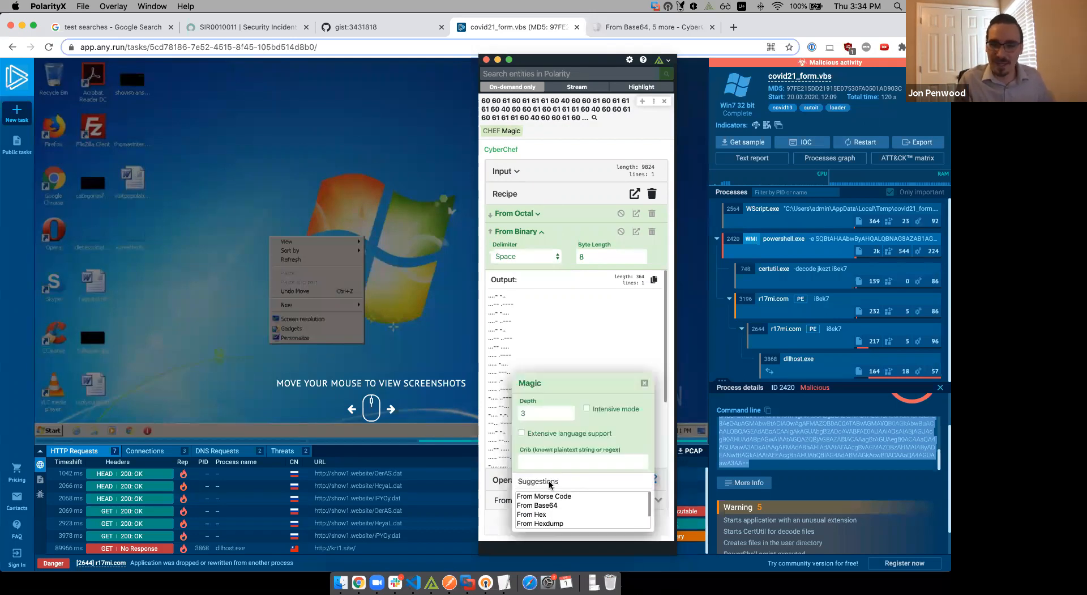
left_click(547, 497)
left_click(546, 523)
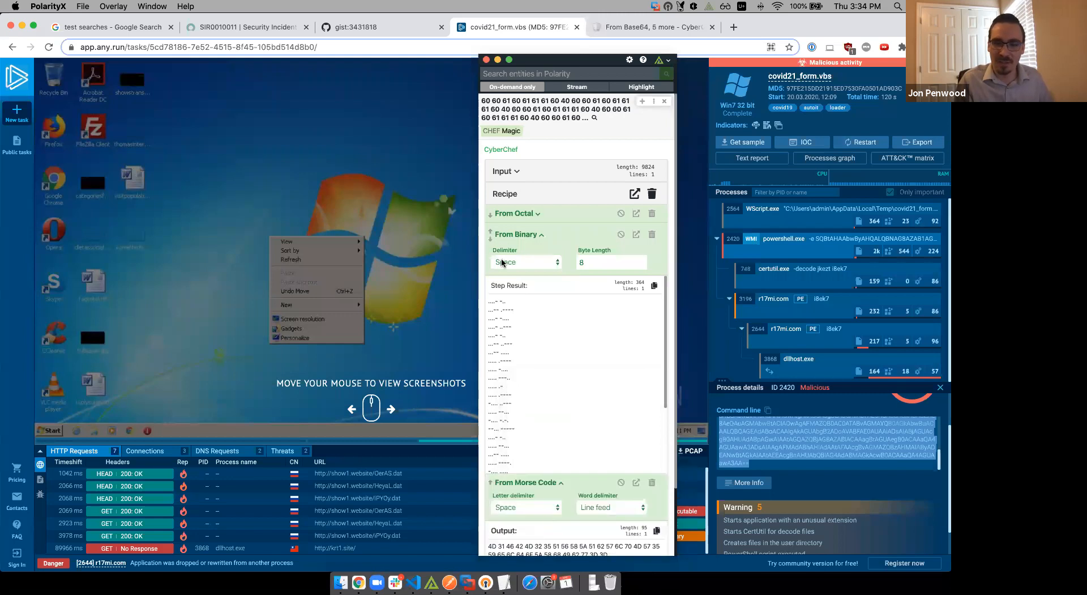
left_click(541, 238)
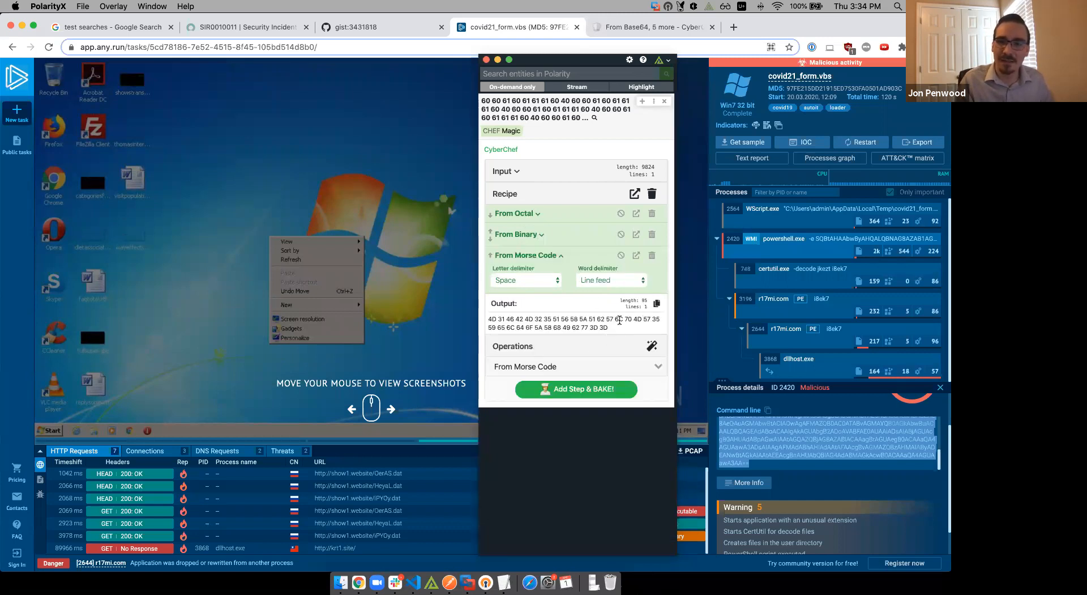
Add and bake the Magic-suggested From Hex operation, and collapse the From Morse Code step.
left_click(651, 345)
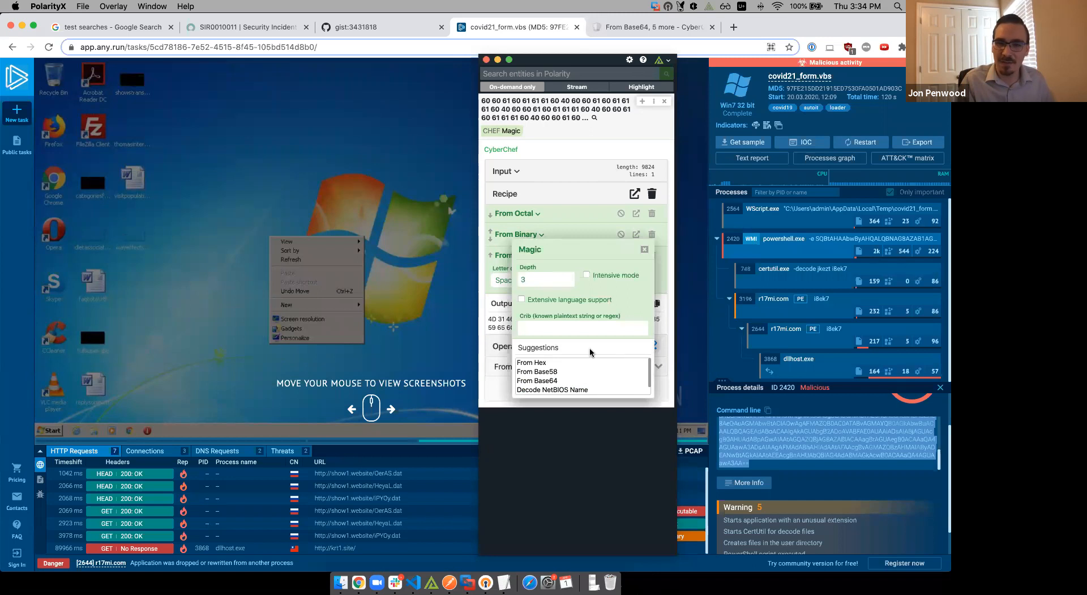
left_click(546, 363)
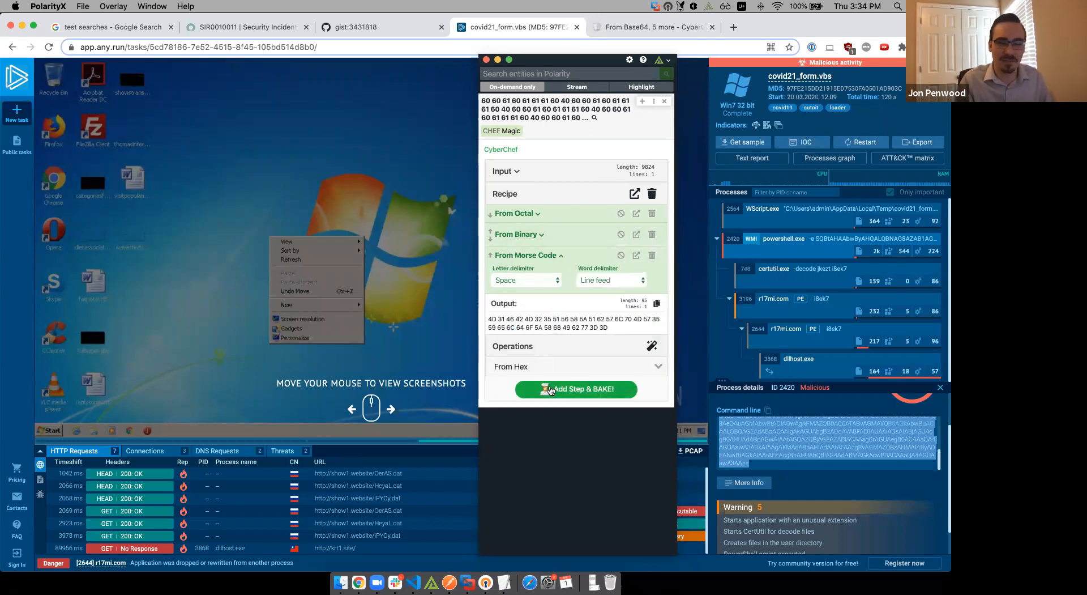
left_click(549, 389)
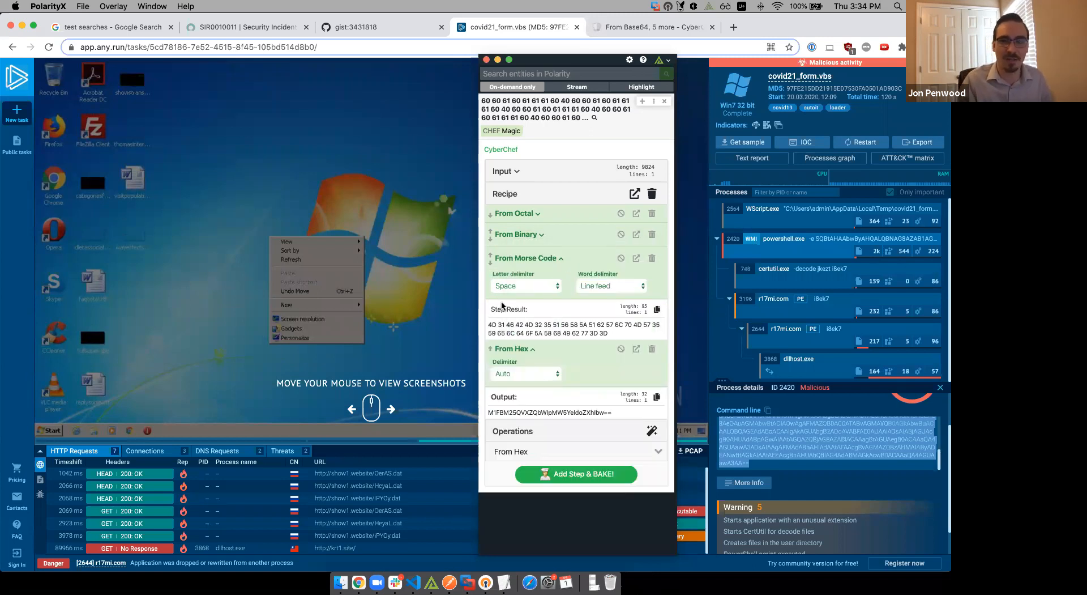
left_click(558, 260)
Add and bake the Magic-suggested From Base64 operation after From Hex, and collapse the From Hex step.
left_click(651, 363)
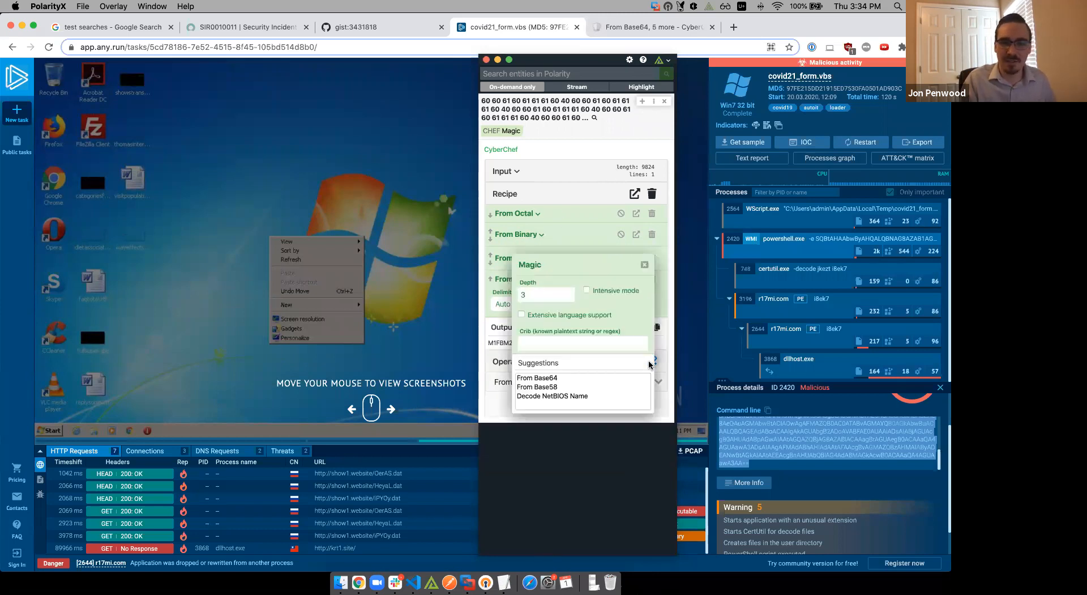
left_click(587, 374)
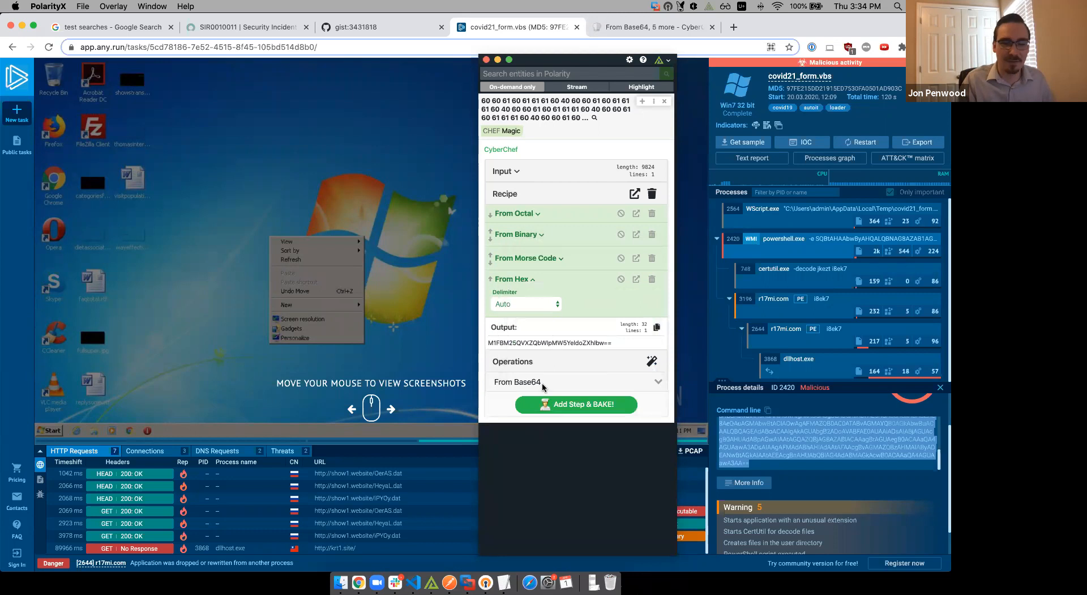
left_click(558, 404)
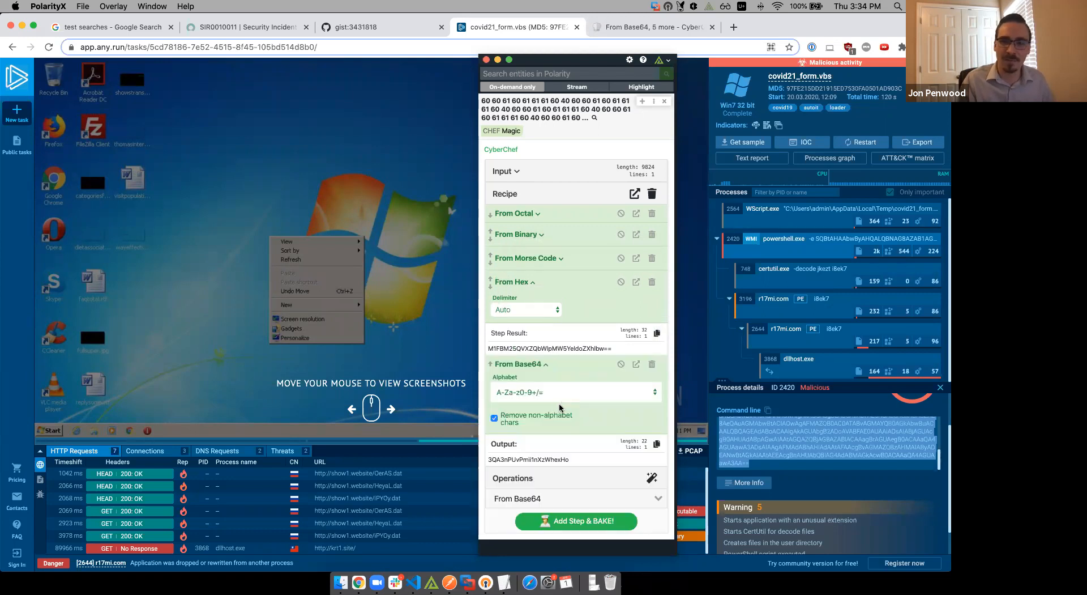
left_click(534, 284)
Add and bake a second From Base64 operation from the Magic suggestions and highlight its output.
left_click(652, 418)
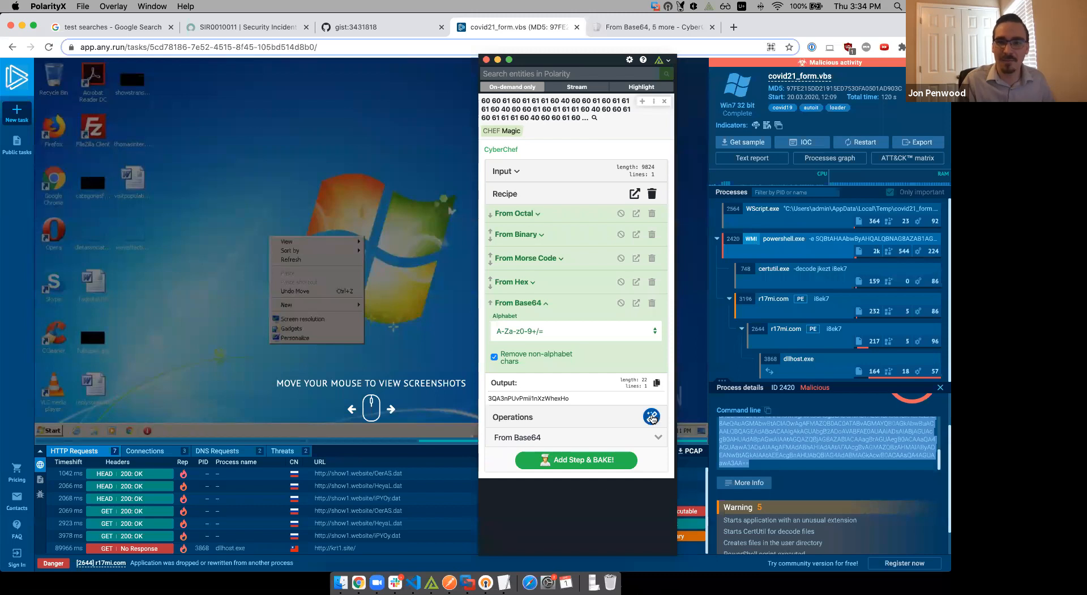
left_click(554, 442)
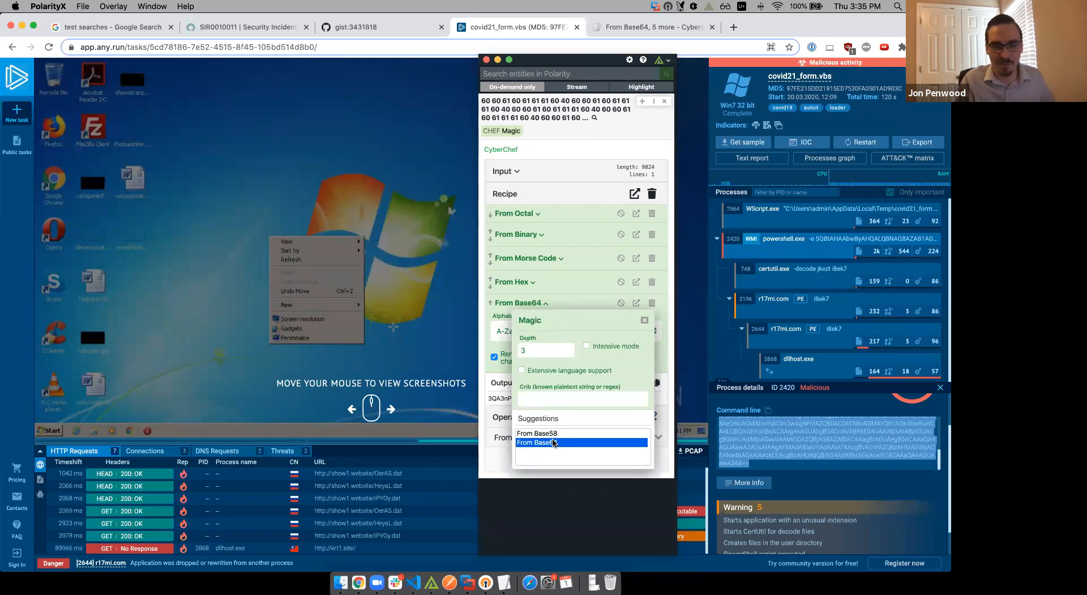
left_click(571, 463)
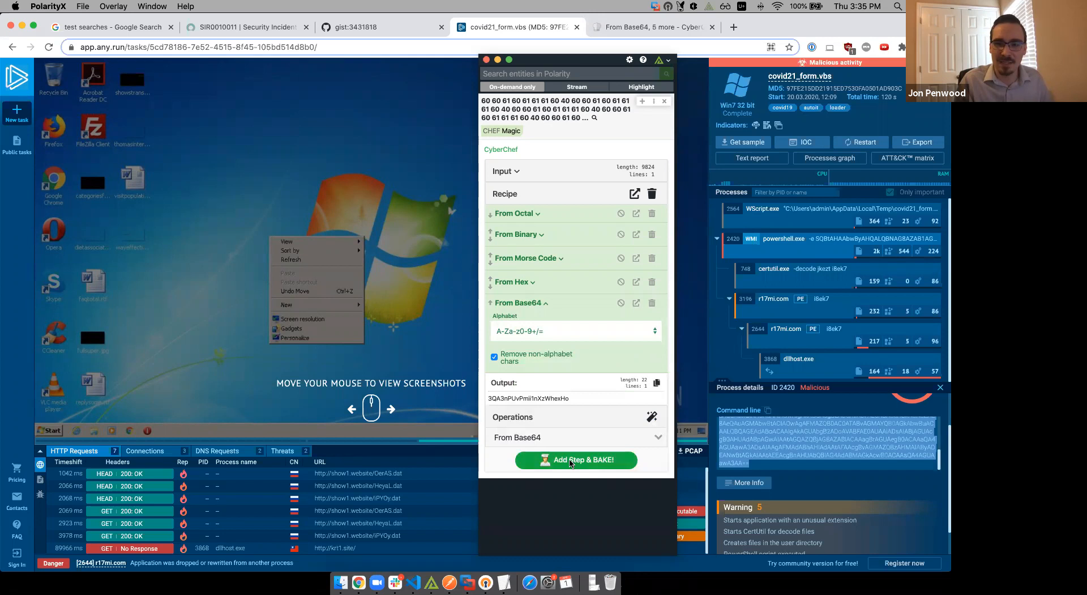
left_click_drag(544, 515, 486, 517)
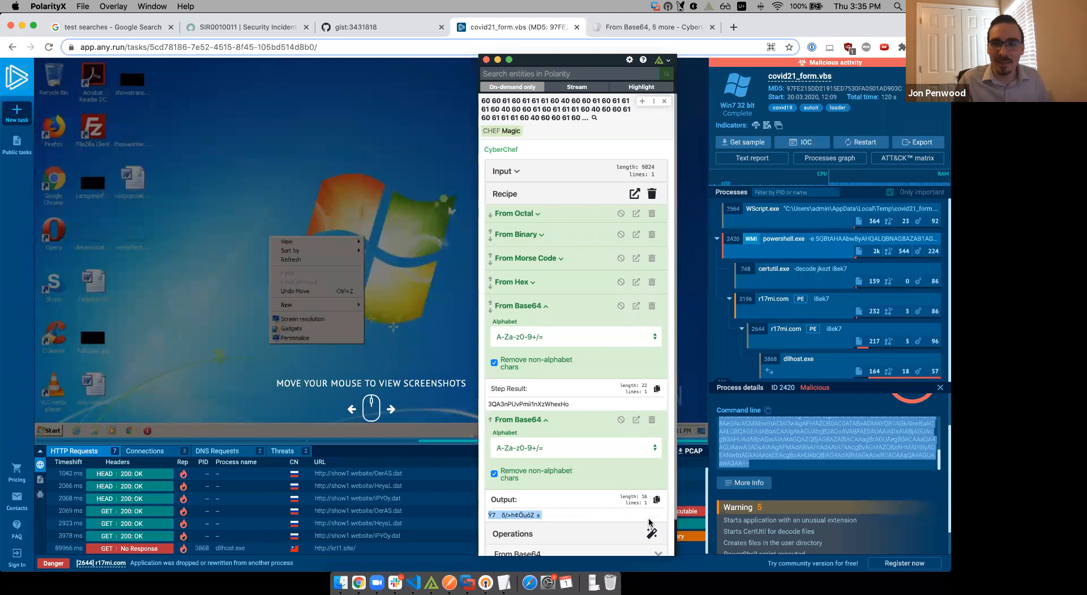
Check the Magic suggestions for the second From Base64 output, and remove that second From Base64 operation from the recipe.
scroll(599, 483, "down", 2)
left_click(651, 494)
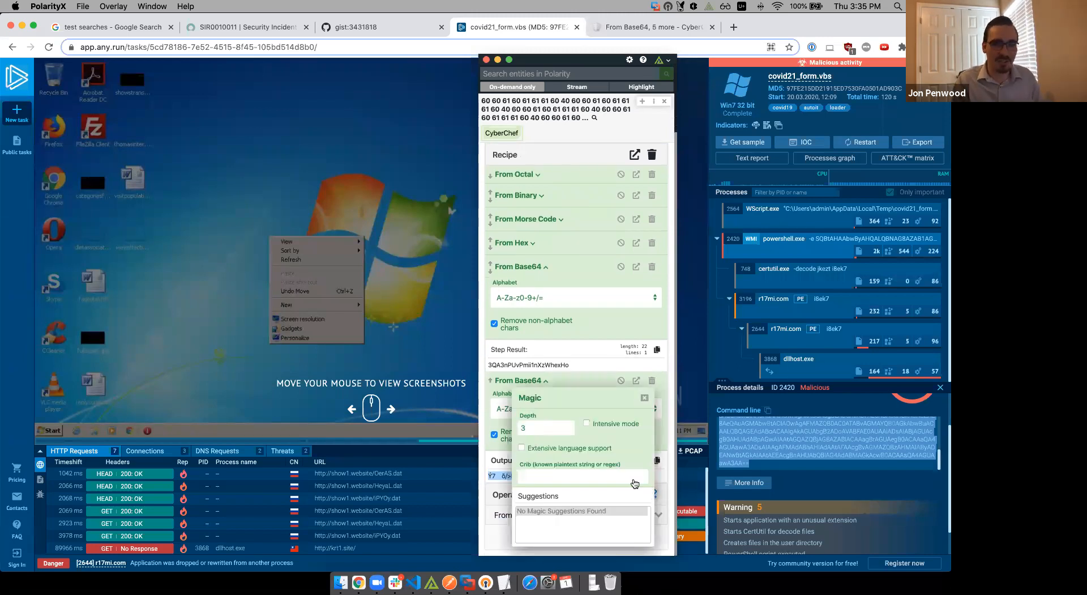
left_click(644, 400)
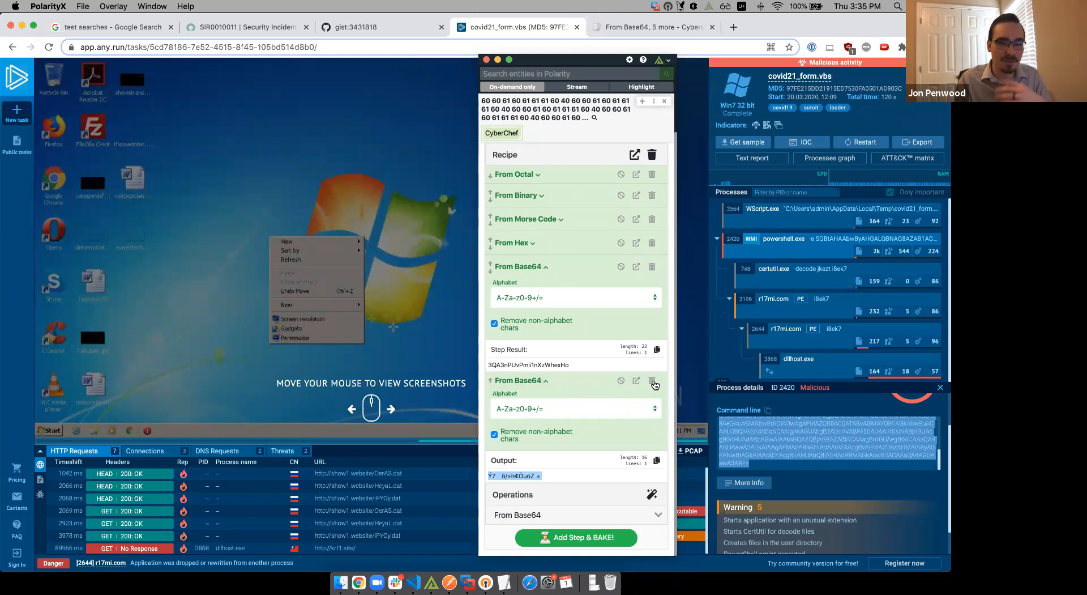
left_click(652, 382)
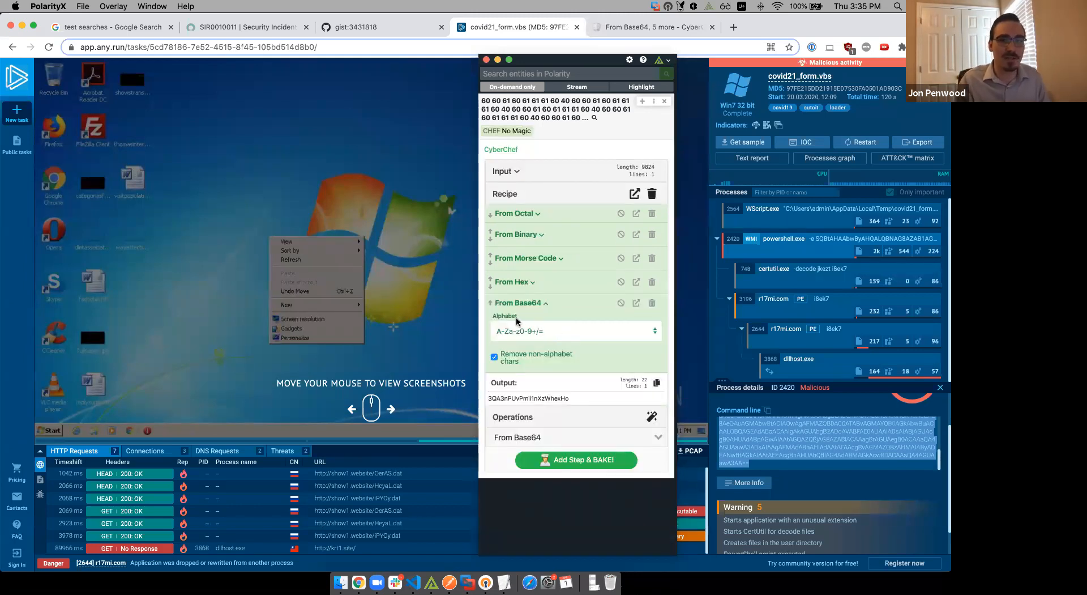
Move From Base64 above From Hex in the recipe, and restore the original order.
left_click(491, 303)
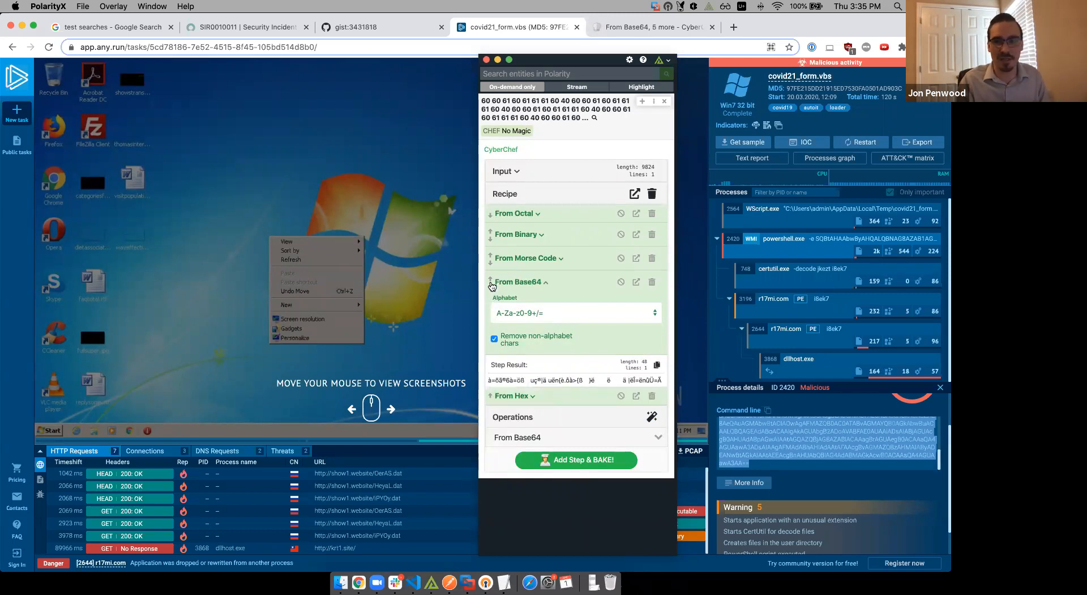
left_click(491, 287)
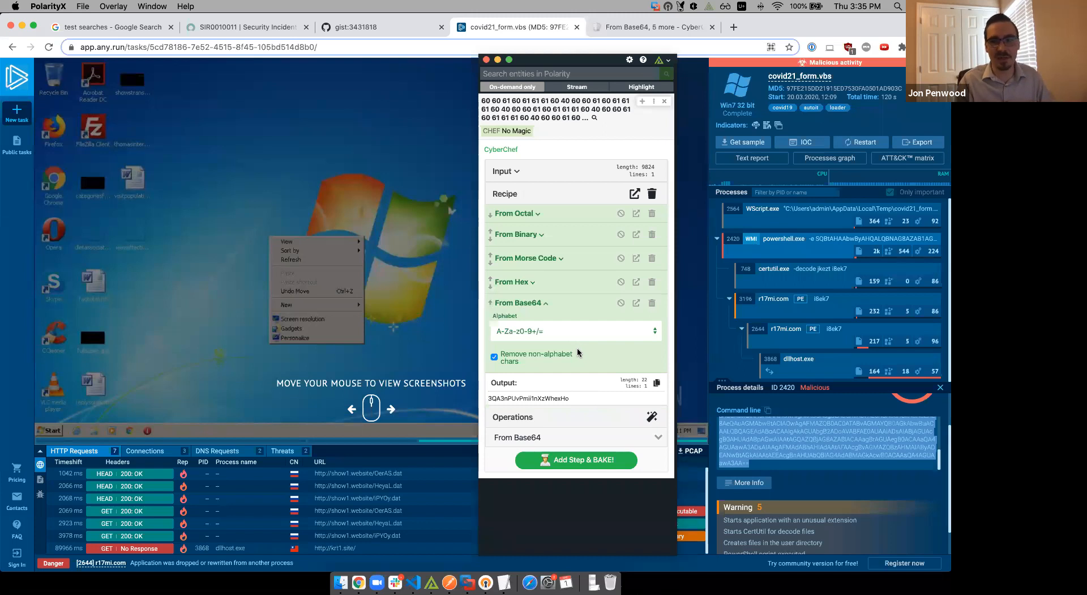
Try baking the Magic-suggested From Base58 operation after From Base64, and remove it from the recipe.
left_click(652, 418)
left_click(554, 434)
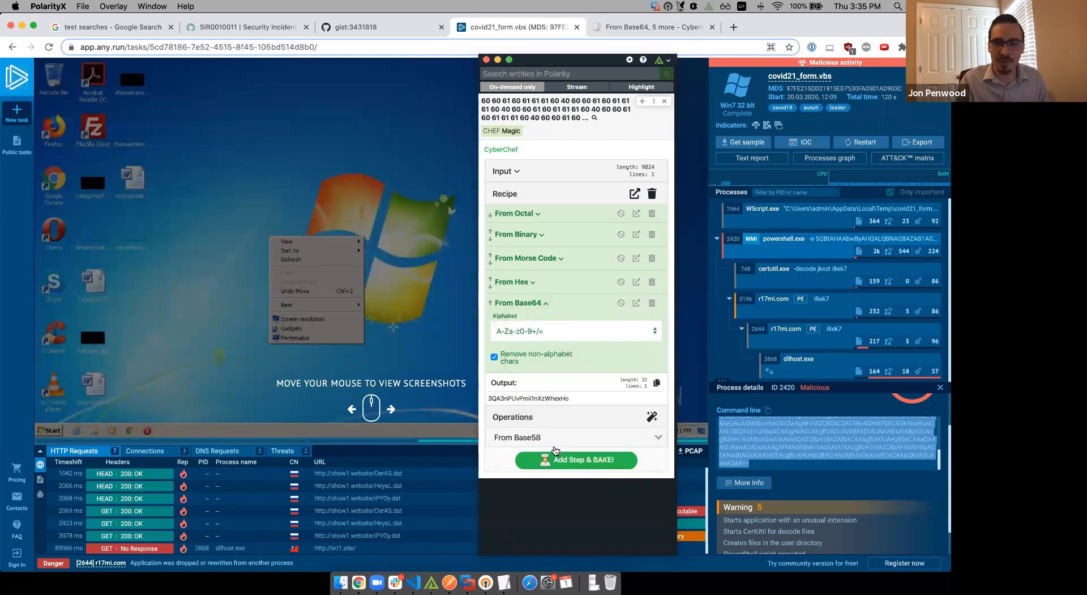
left_click(555, 460)
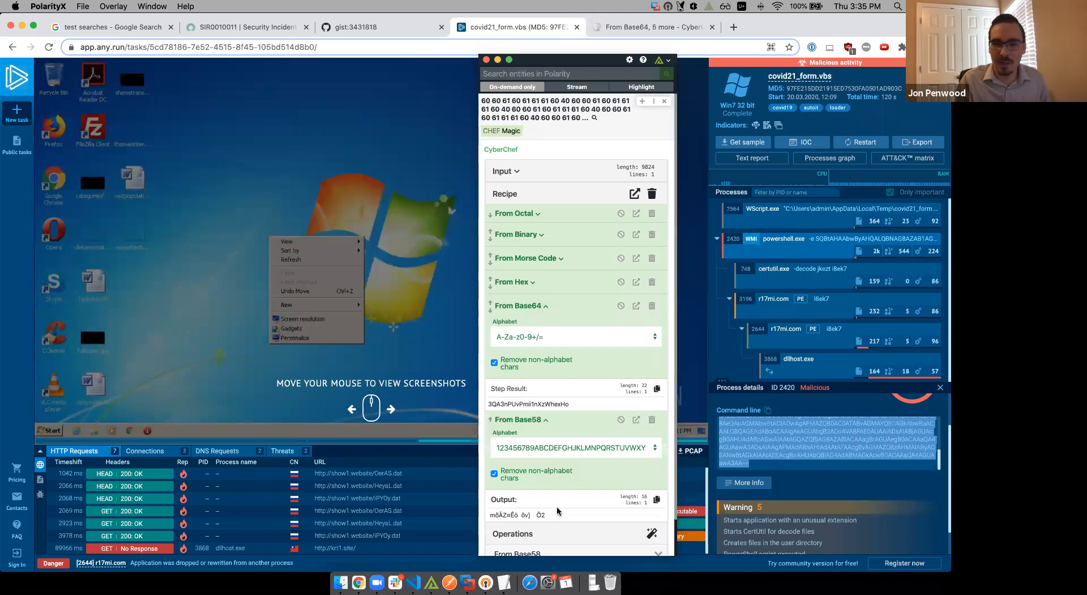
scroll(606, 435, "down", 2)
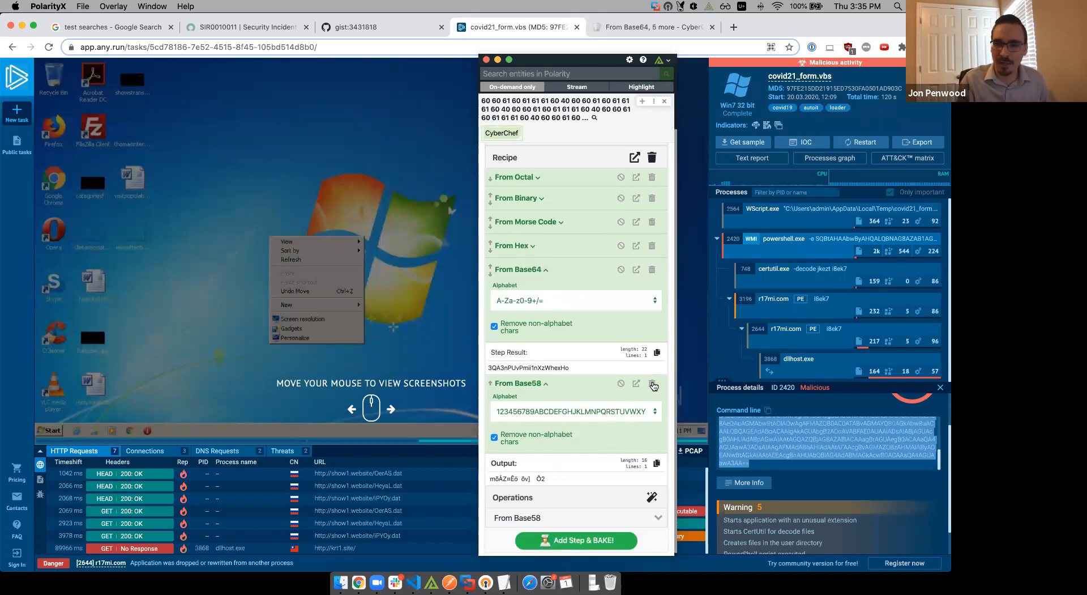
left_click(652, 384)
Search the operations for "62", add and bake From Base62, and collapse the From Base64 step.
left_click(596, 440)
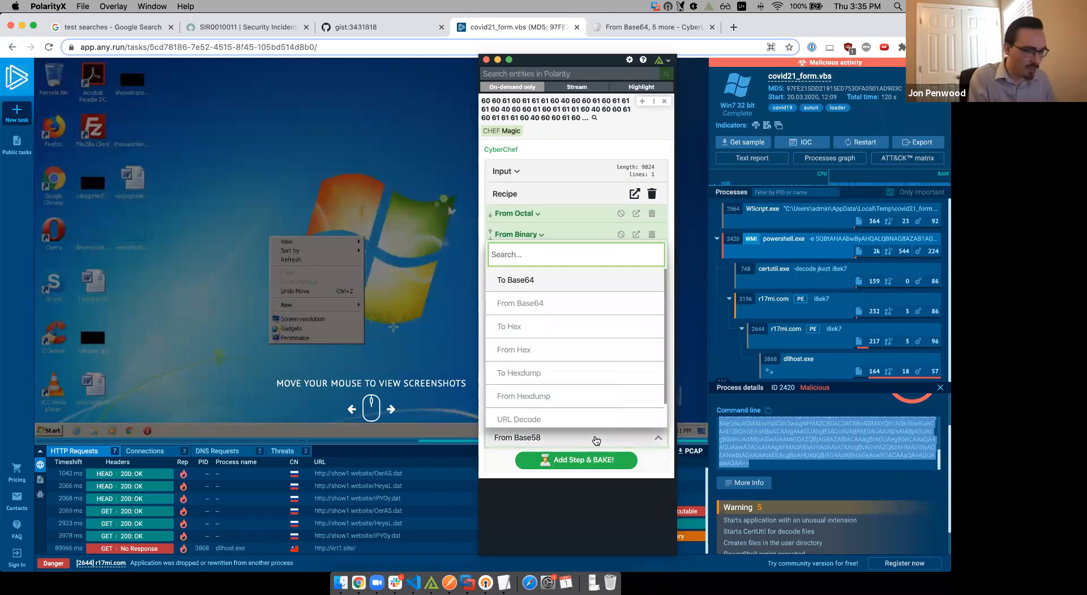
type("62")
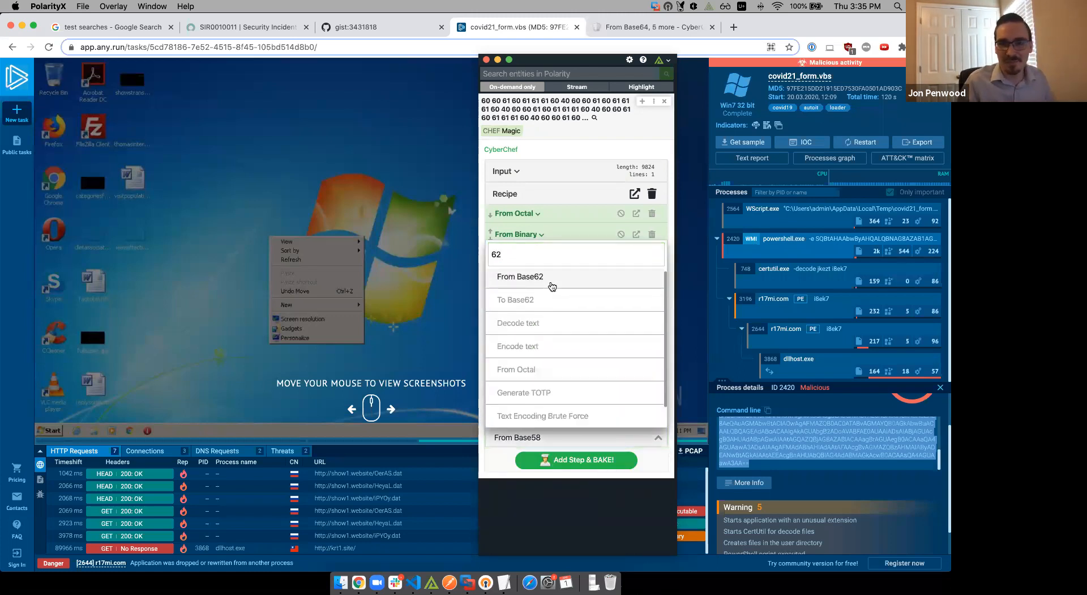
left_click(551, 281)
left_click(571, 460)
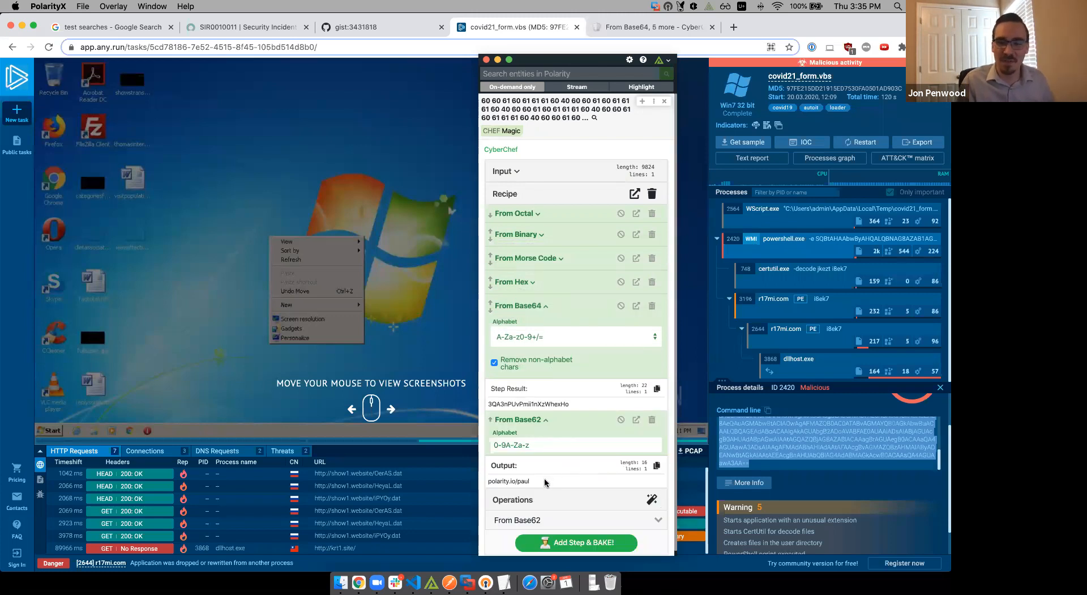
left_click(539, 306)
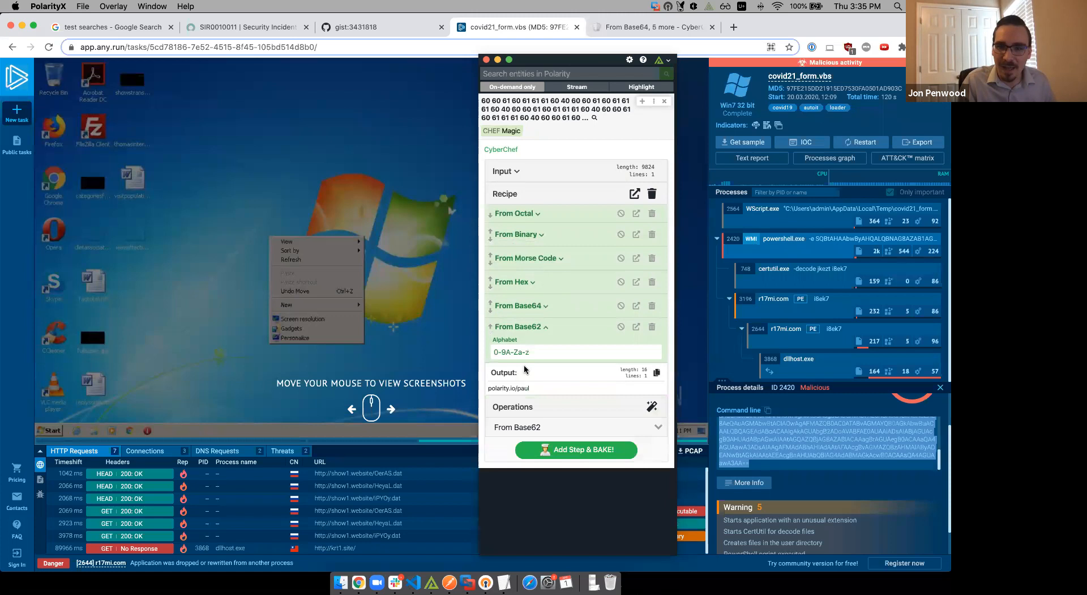
Highlight the decoded output of the From Base62 step, and clear the selection.
double_click(530, 386)
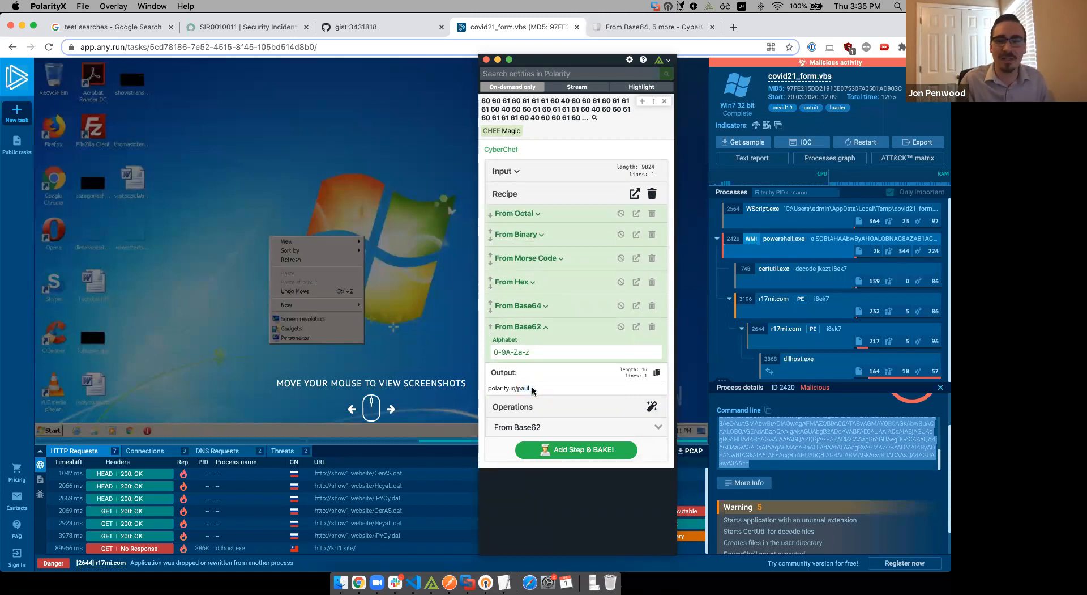
left_click_drag(528, 387, 487, 388)
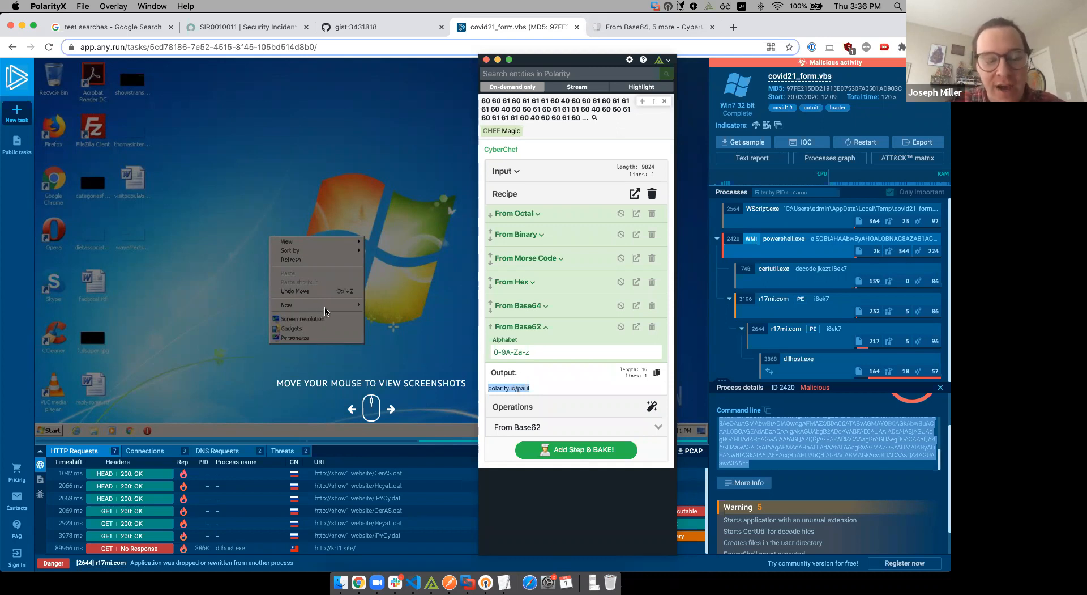
left_click(568, 387)
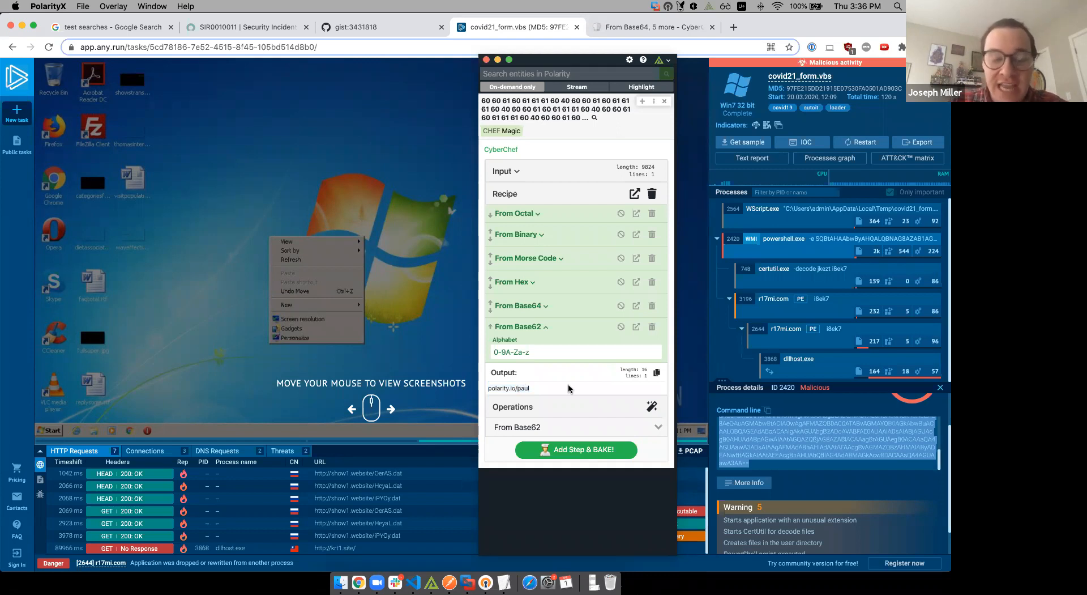
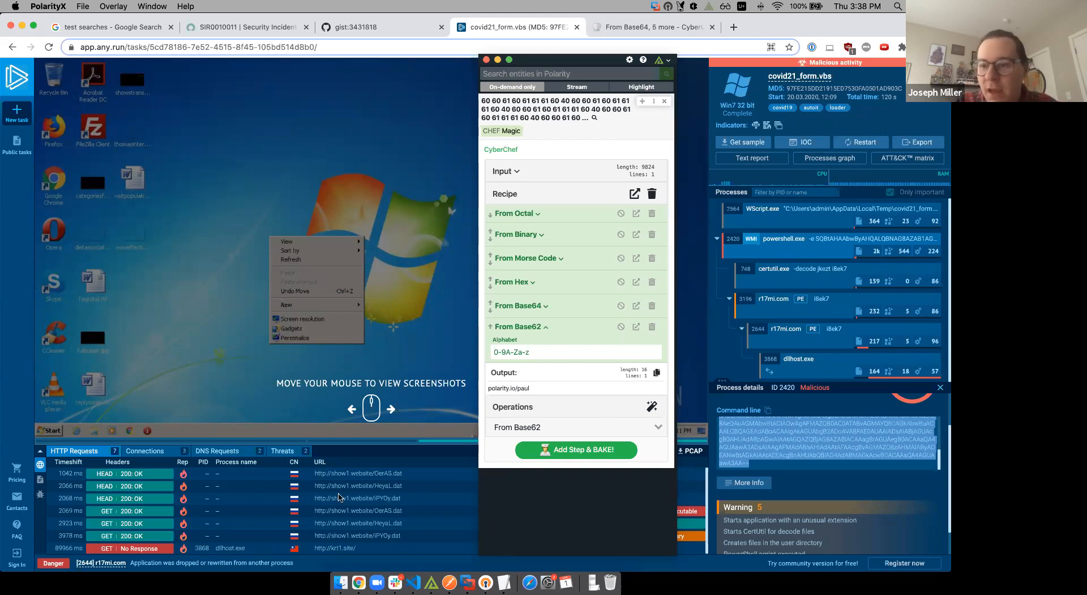
Switch to Zoom.
left_click(377, 582)
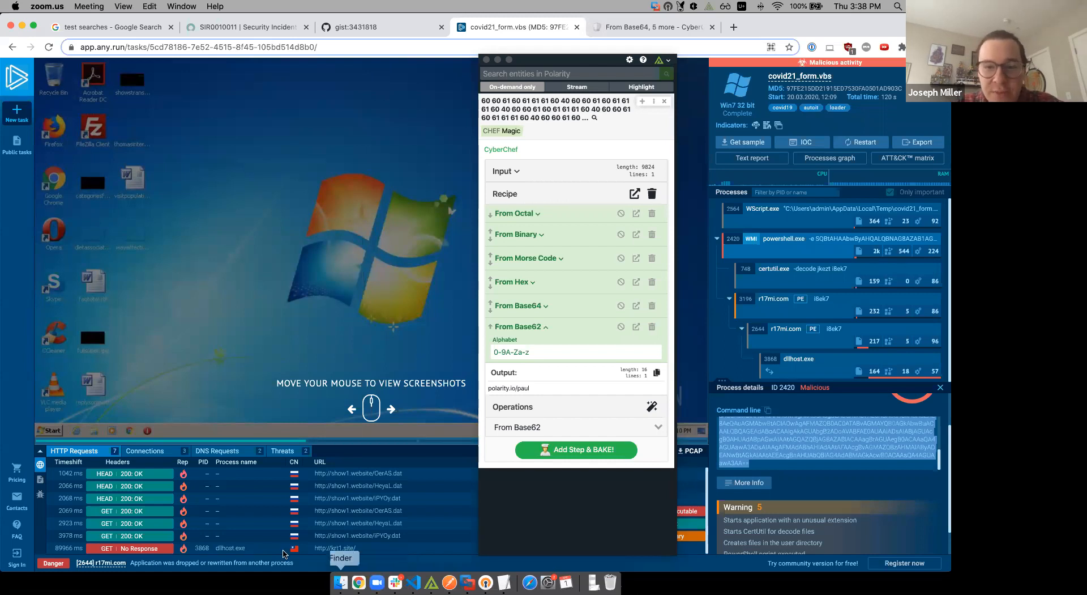